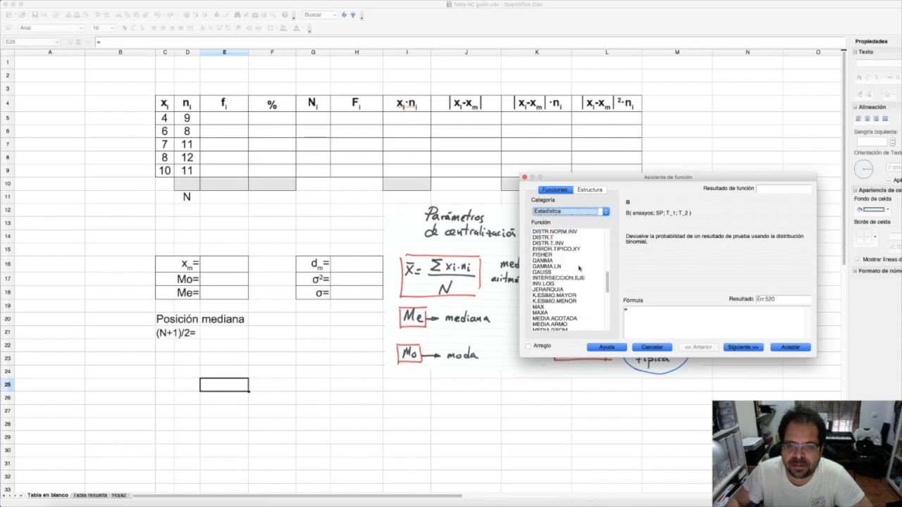
- Find PROMEDIO among the Estadística functions, view its description, and close the function wizard without inserting anything
{"action": "scroll", "coordinate": [578, 268], "scroll_direction": "down", "scroll_amount": 2}
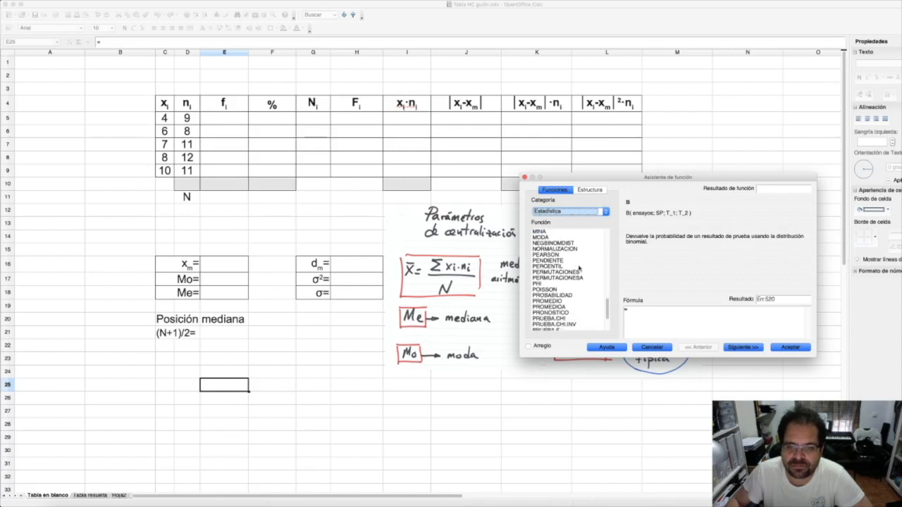
{"action": "scroll", "coordinate": [579, 266], "scroll_direction": "down", "scroll_amount": 2}
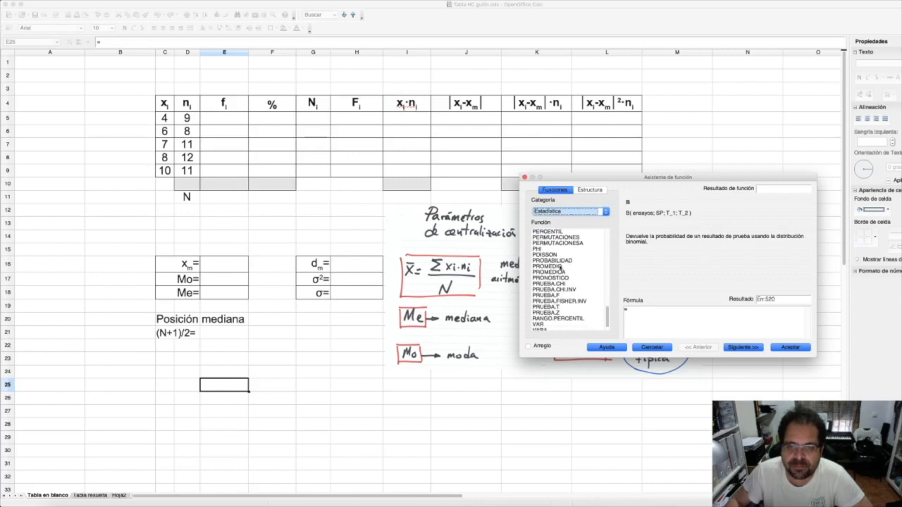
{"action": "left_click", "coordinate": [575, 267]}
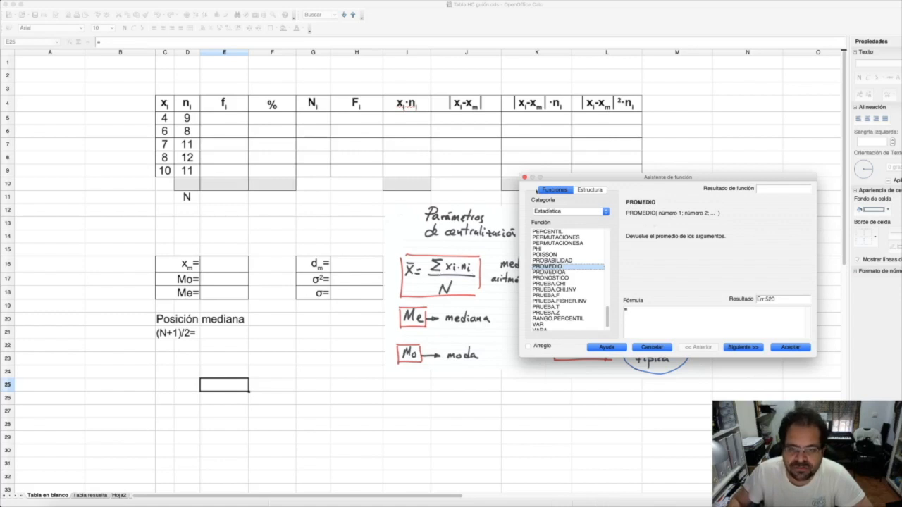
{"action": "left_click", "coordinate": [525, 177]}
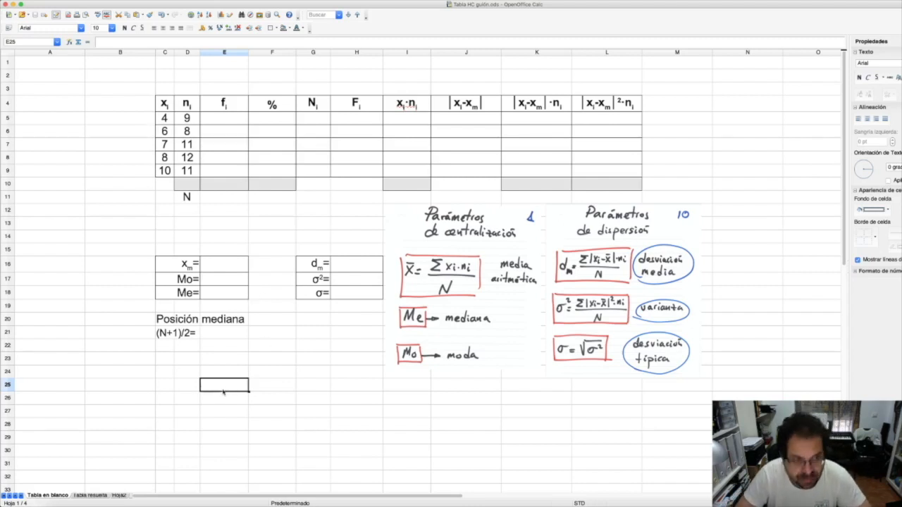
- Enter the sample text fi in cell E25
{"action": "type", "text": "Fi"}
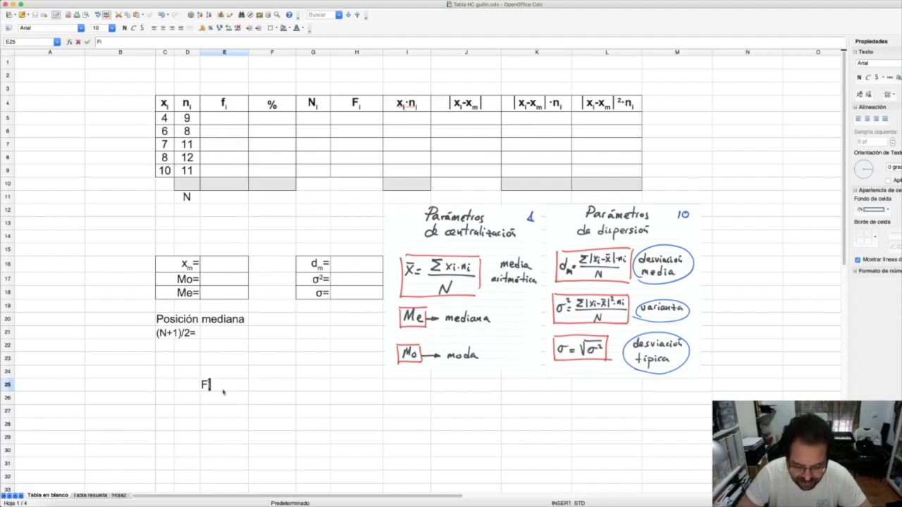
{"action": "key", "text": "Return"}
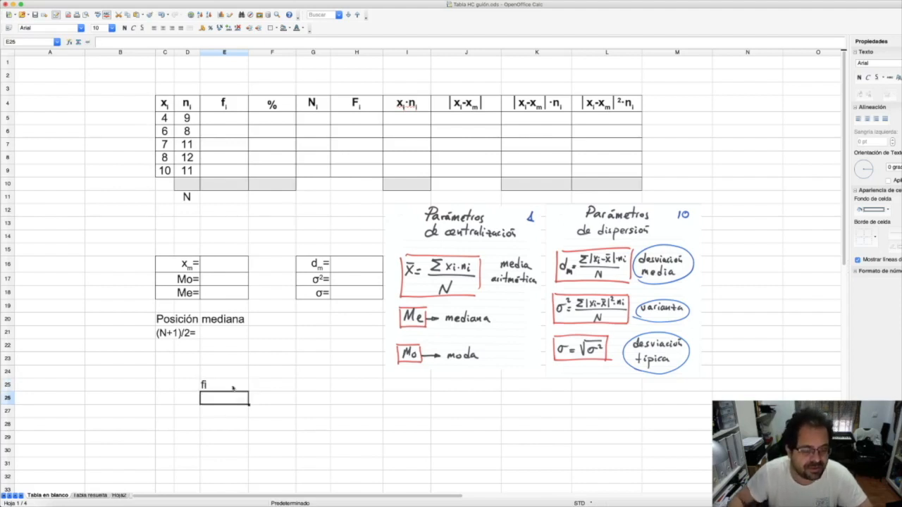
{"action": "double_click", "coordinate": [209, 385]}
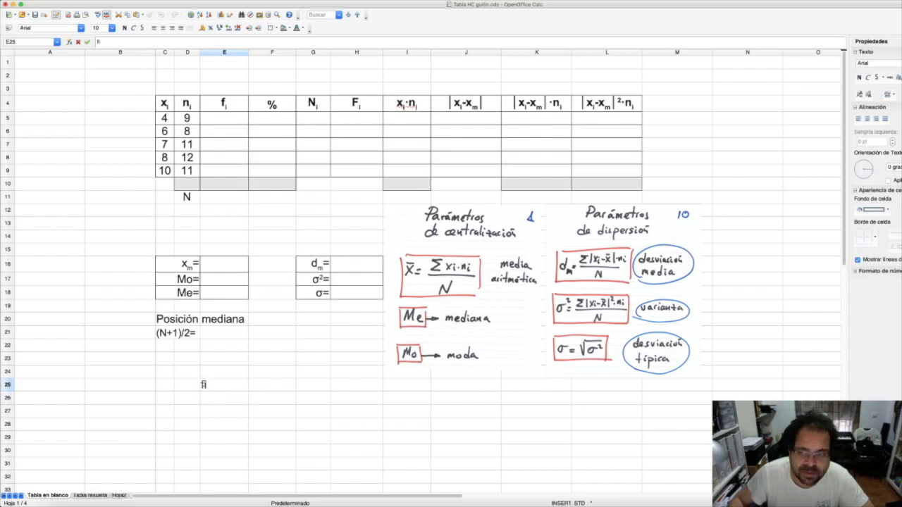
{"action": "key", "text": "Escape"}
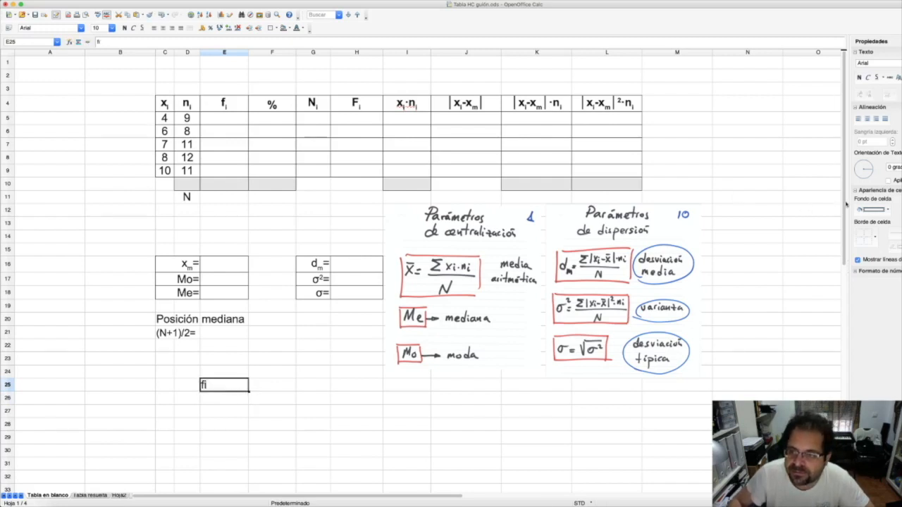
- Widen the properties sidebar and try formatting the i of fi in cell E25 as subscript
{"action": "left_click_drag", "start_coordinate": [847, 266], "coordinate": [831, 268]}
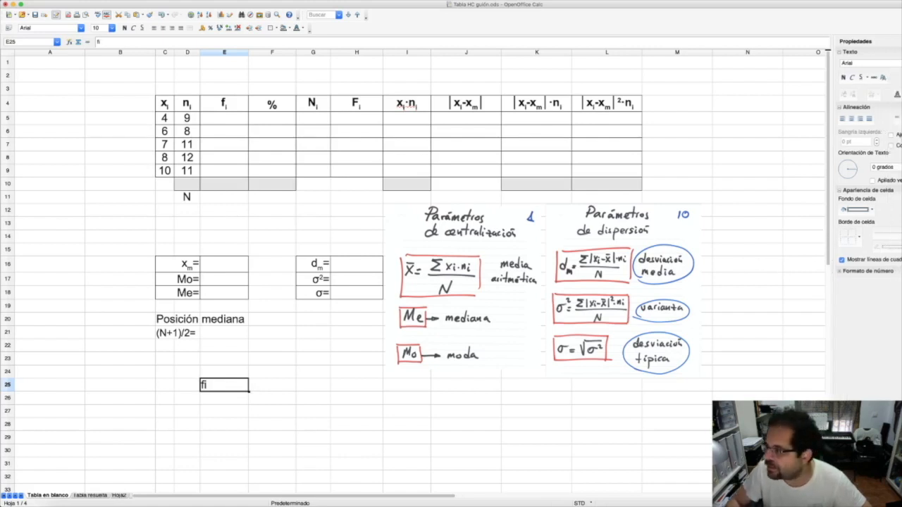
{"action": "double_click", "coordinate": [217, 387]}
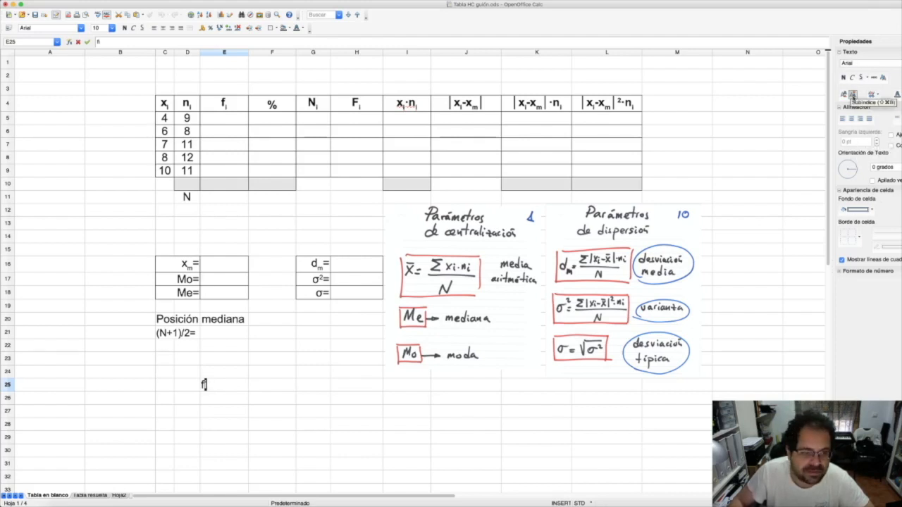
{"action": "left_click", "coordinate": [853, 94]}
{"action": "left_click", "coordinate": [342, 333]}
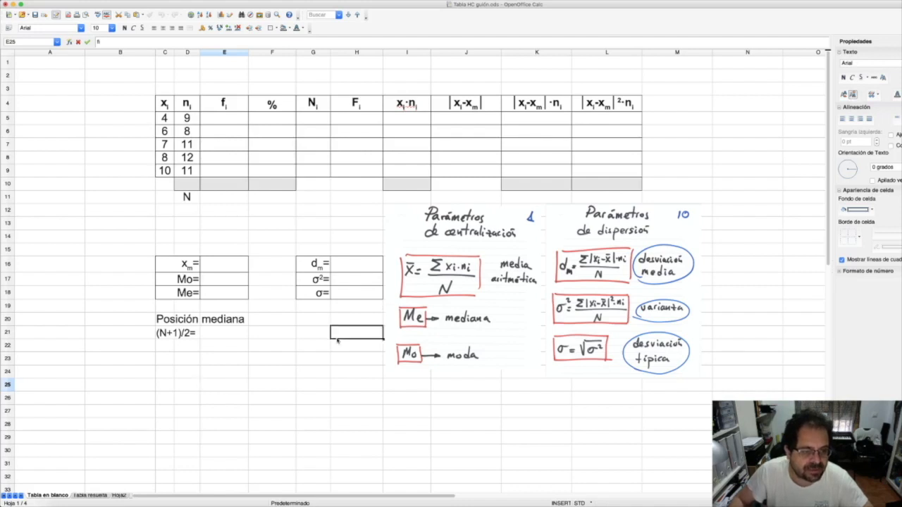
- Format only the letter i of the sample text in cell E25 with the Subíndice style
{"action": "left_click", "coordinate": [220, 386]}
{"action": "double_click", "coordinate": [205, 386]}
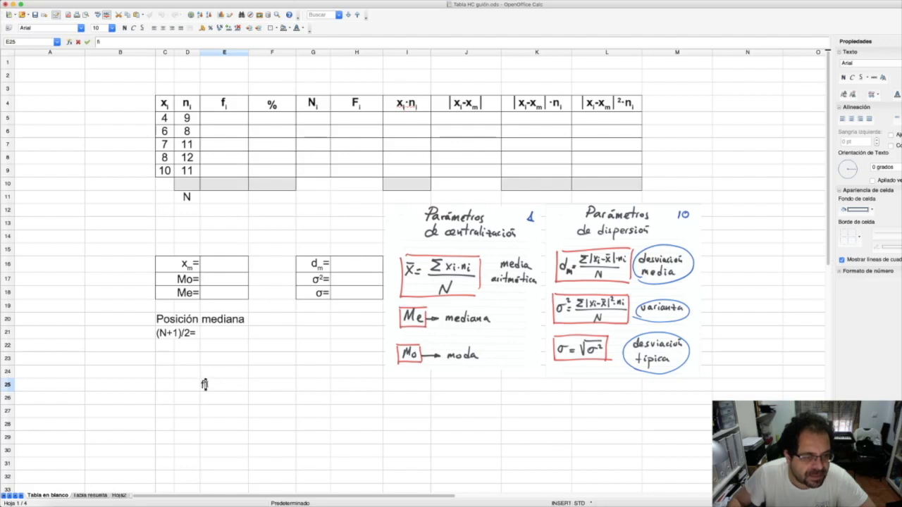
{"action": "right_click", "coordinate": [205, 384]}
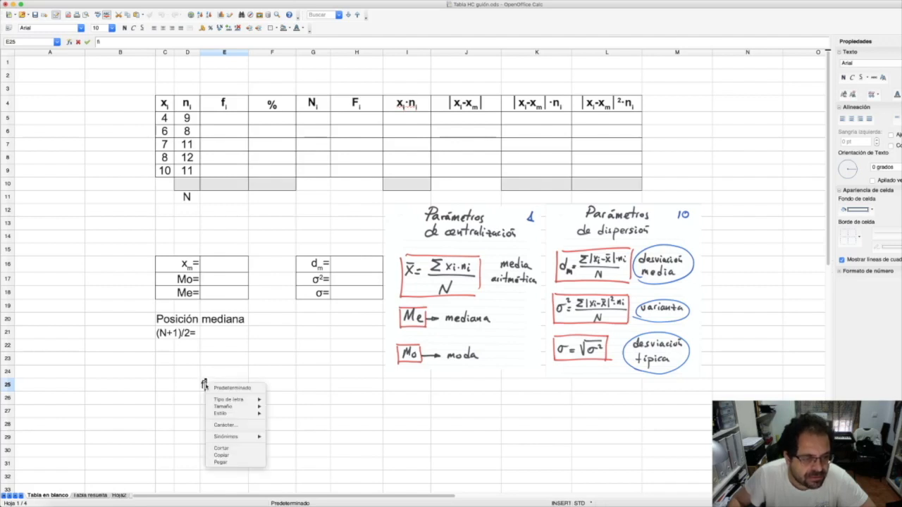
{"action": "mouse_move", "coordinate": [238, 414]}
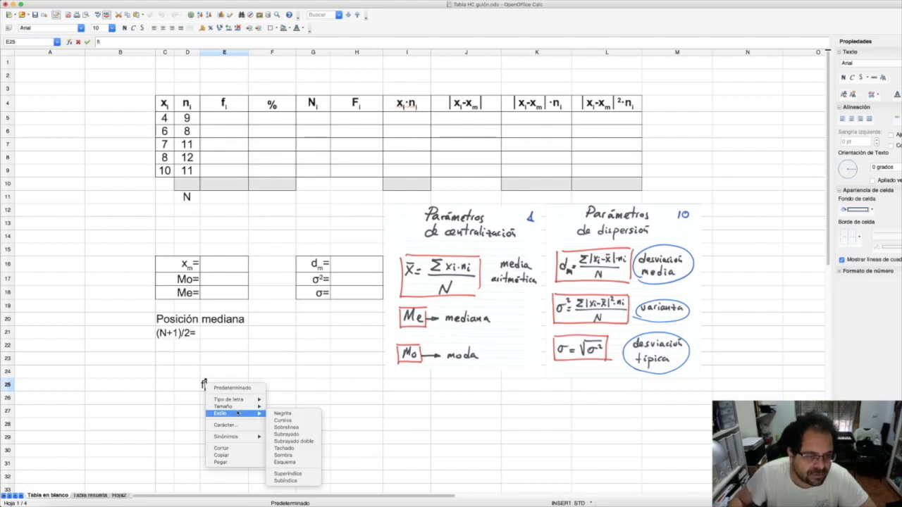
{"action": "left_click", "coordinate": [286, 481]}
{"action": "left_click", "coordinate": [327, 449]}
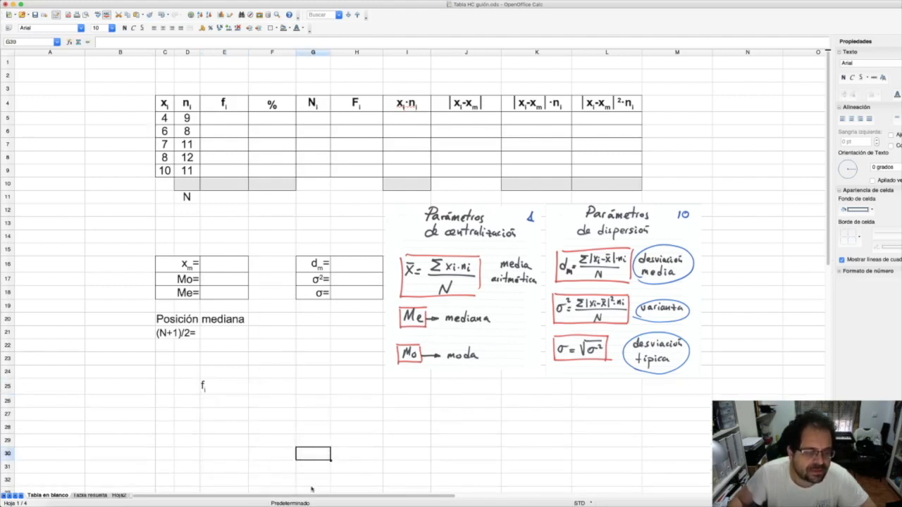
- Undo the subscript in cell E25 and format the letter i with the Superíndice style instead
{"action": "key", "text": "super+z"}
{"action": "key", "text": "F2"}
{"action": "left_click_drag", "start_coordinate": [205, 385], "coordinate": [208, 385]}
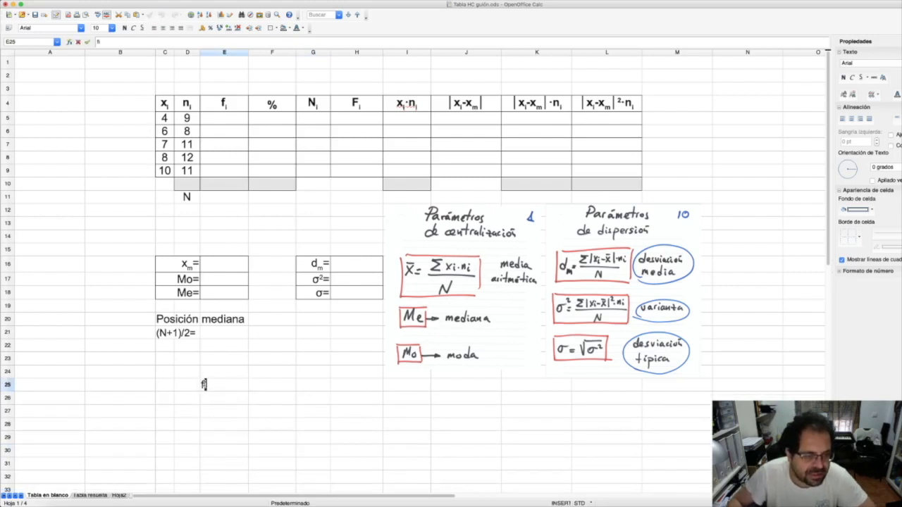
{"action": "right_click", "coordinate": [204, 385]}
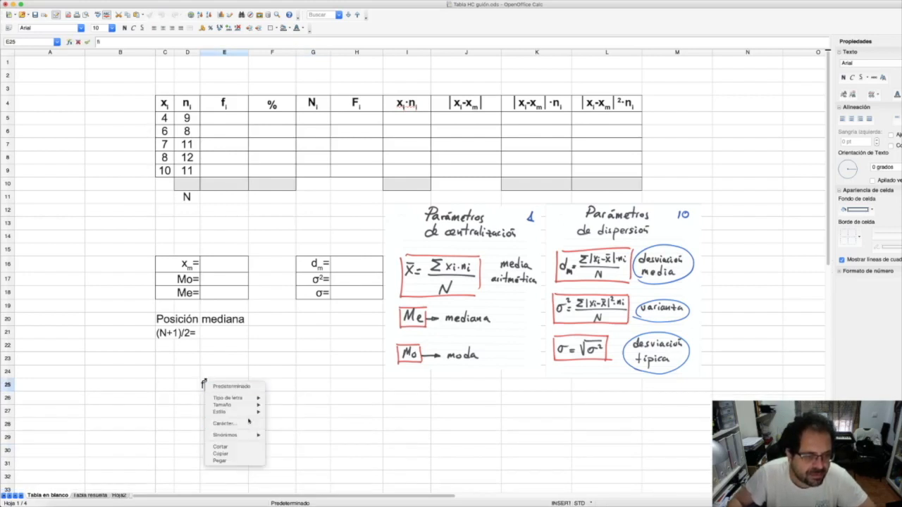
{"action": "mouse_move", "coordinate": [249, 413]}
{"action": "left_click", "coordinate": [296, 472]}
{"action": "left_click", "coordinate": [342, 428]}
{"action": "left_click", "coordinate": [256, 440]}
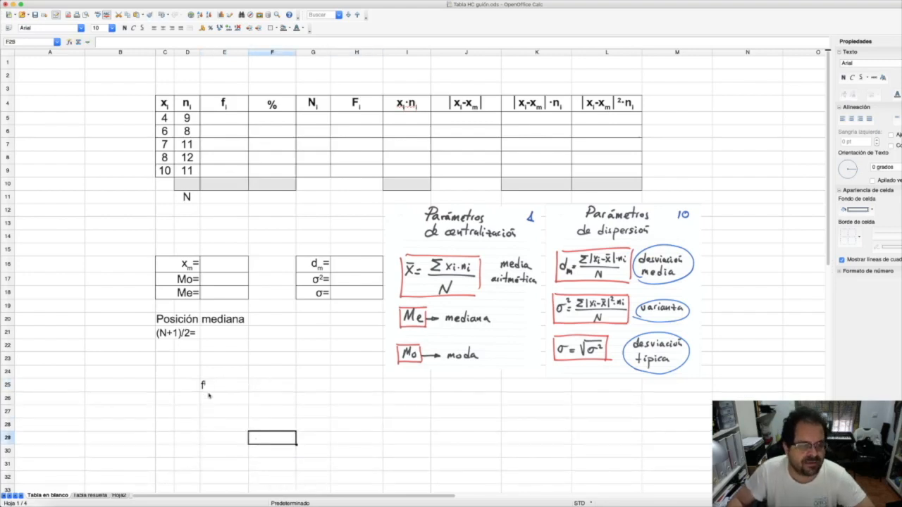
{"action": "scroll", "coordinate": [210, 396], "scroll_direction": "up", "scroll_amount": 2}
{"action": "scroll", "coordinate": [209, 397], "scroll_direction": "up", "scroll_amount": 1}
{"action": "scroll", "coordinate": [210, 397], "scroll_direction": "down", "scroll_amount": 4}
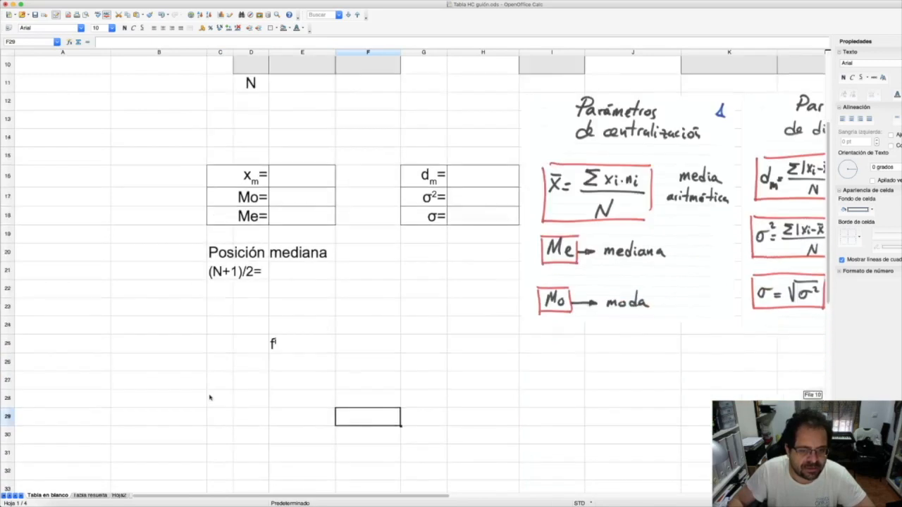
{"action": "scroll", "coordinate": [210, 398], "scroll_direction": "up", "scroll_amount": 2}
{"action": "scroll", "coordinate": [326, 385], "scroll_direction": "down", "scroll_amount": 1}
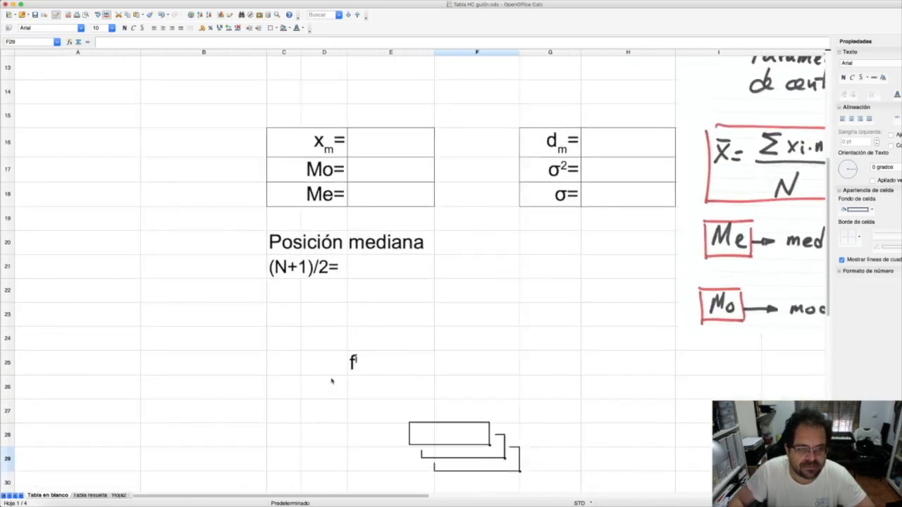
{"action": "scroll", "coordinate": [332, 378], "scroll_direction": "down", "scroll_amount": 3}
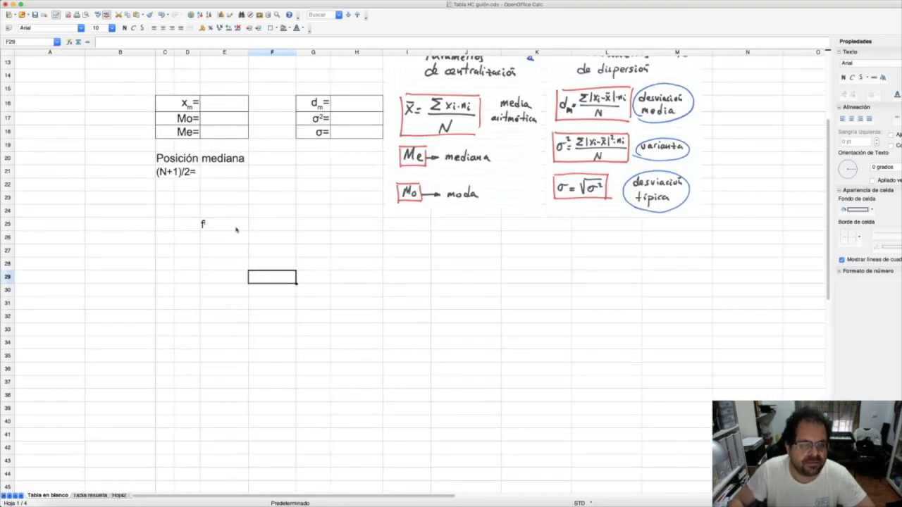
- Remove the sample text fi from cell E25, leaving the cell empty
{"action": "left_click", "coordinate": [234, 228]}
{"action": "key", "text": "super+z"}
{"action": "scroll", "coordinate": [233, 244], "scroll_direction": "up", "scroll_amount": 4}
{"action": "scroll", "coordinate": [227, 249], "scroll_direction": "left", "scroll_amount": 1}
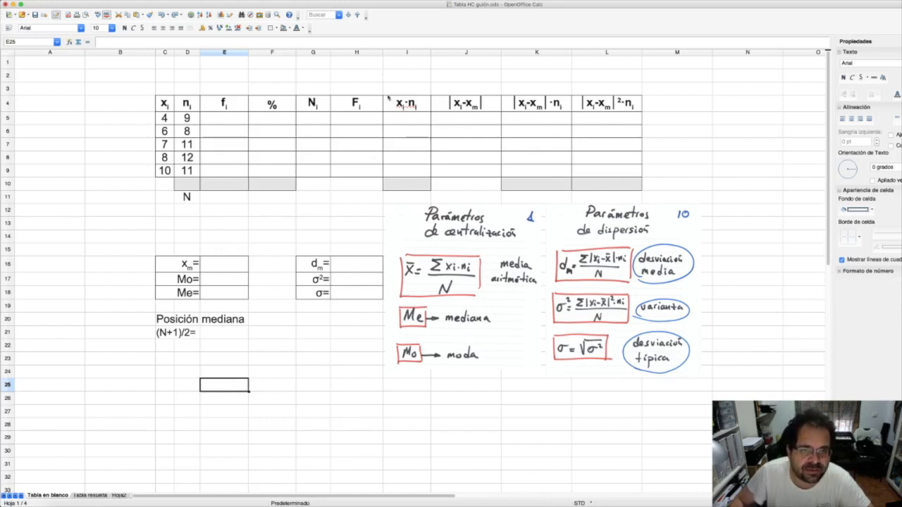
{"action": "left_click_drag", "start_coordinate": [373, 104], "coordinate": [365, 172]}
{"action": "left_click", "coordinate": [352, 198]}
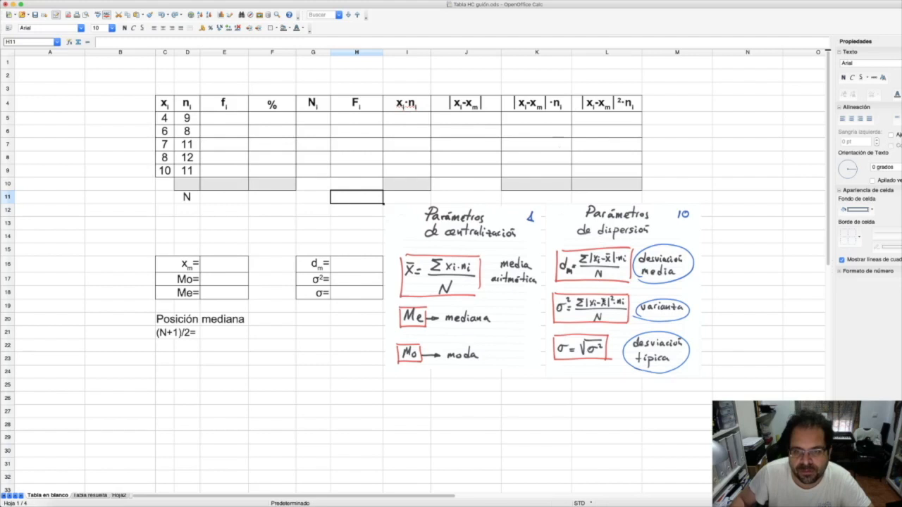
{"action": "left_click", "coordinate": [604, 268]}
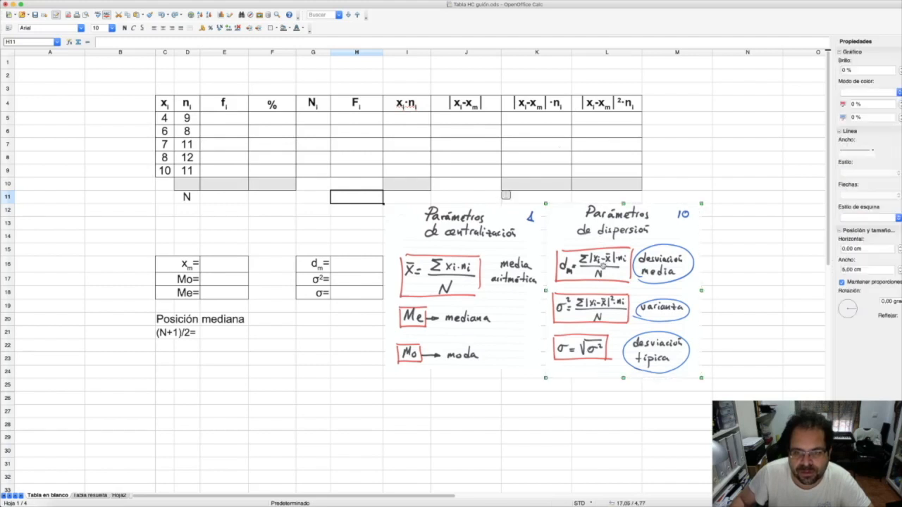
{"action": "left_click", "coordinate": [281, 346]}
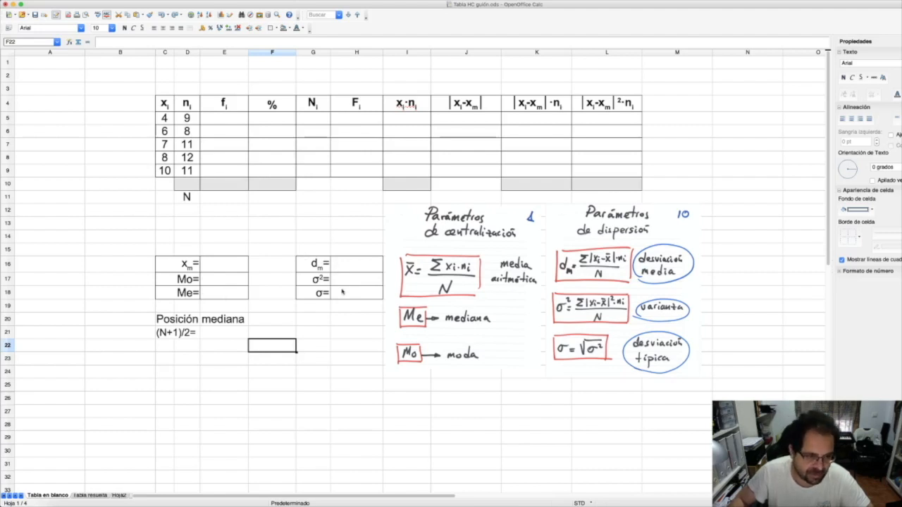
- Merge cells C20:E20 that hold the Posición mediana heading
{"action": "left_click", "coordinate": [191, 325]}
{"action": "left_click", "coordinate": [169, 325]}
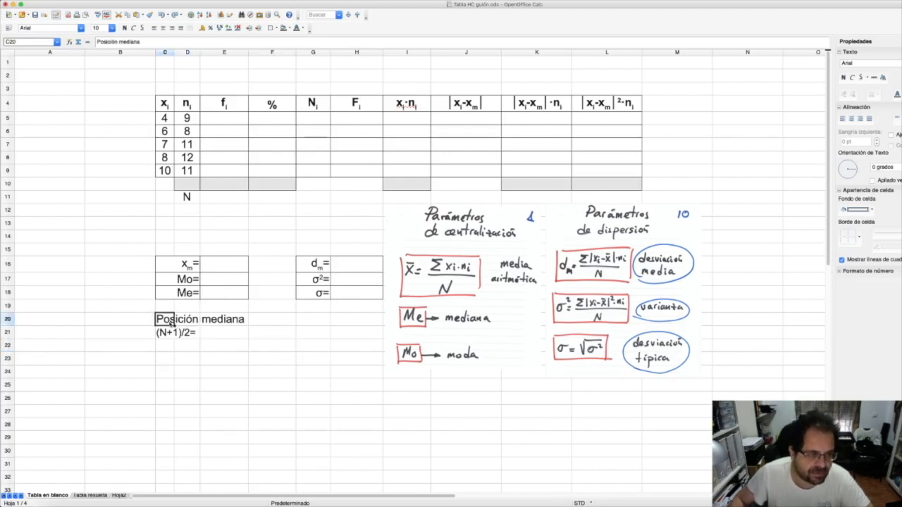
{"action": "left_click", "coordinate": [236, 324], "text": "shift"}
{"action": "left_click", "coordinate": [190, 29]}
{"action": "left_click", "coordinate": [205, 346]}
- Add borders around the Posición mediana block in C20:E21
{"action": "left_click_drag", "start_coordinate": [176, 319], "coordinate": [195, 333]}
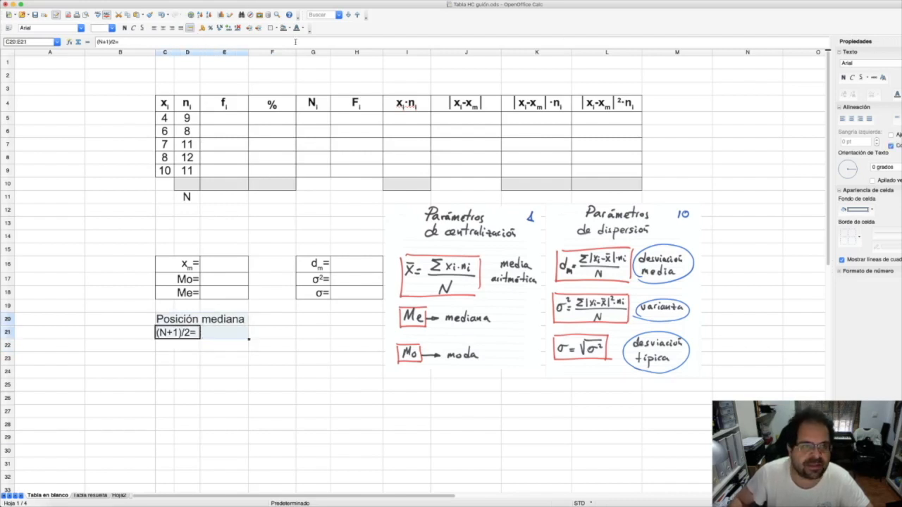
{"action": "left_click", "coordinate": [277, 28]}
{"action": "left_click", "coordinate": [298, 48]}
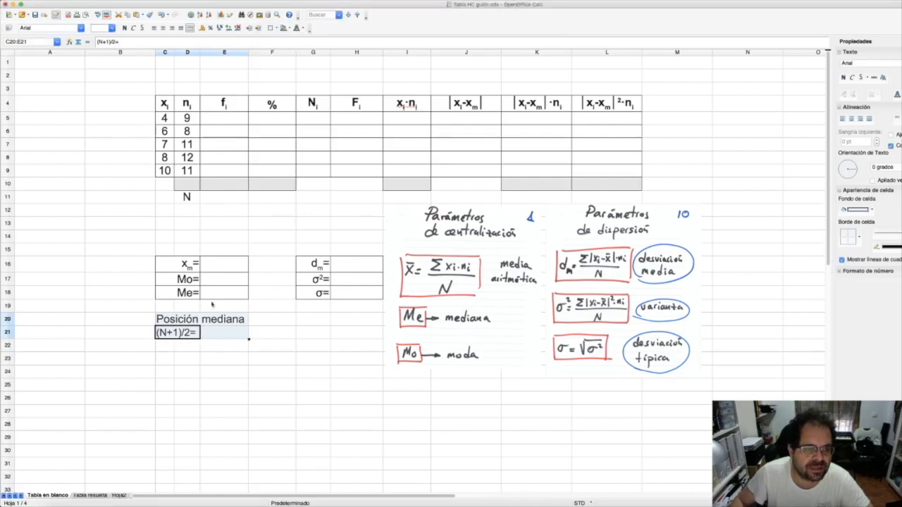
{"action": "left_click", "coordinate": [226, 397]}
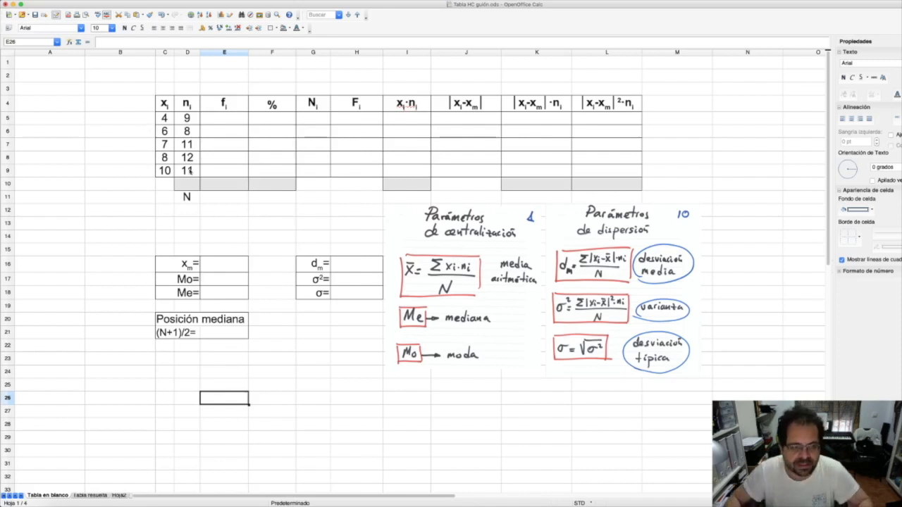
{"action": "double_click", "coordinate": [193, 184]}
{"action": "type", "text": "=9+8+"}
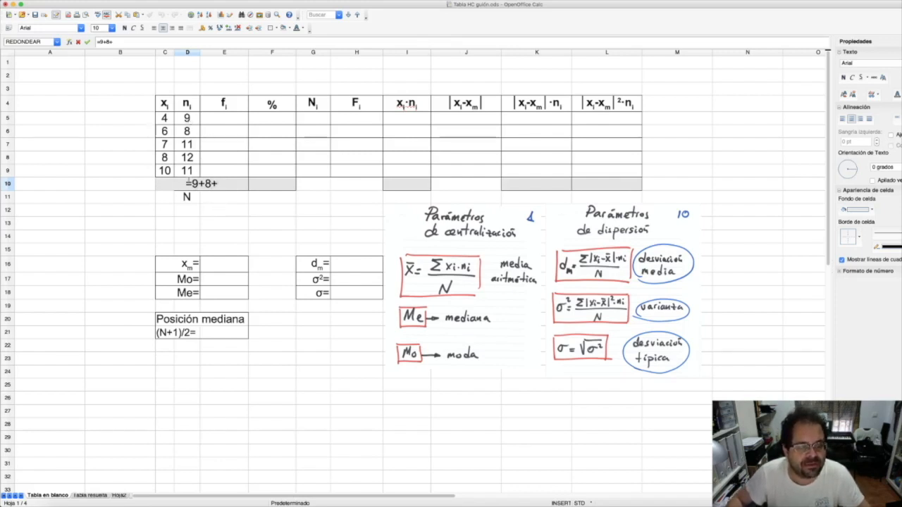
{"action": "key", "text": "Escape"}
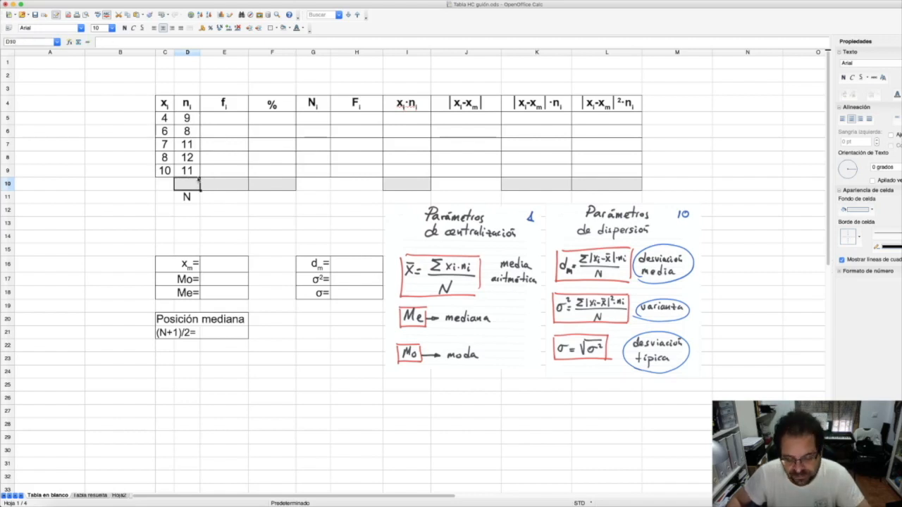
{"action": "type", "text": "="}
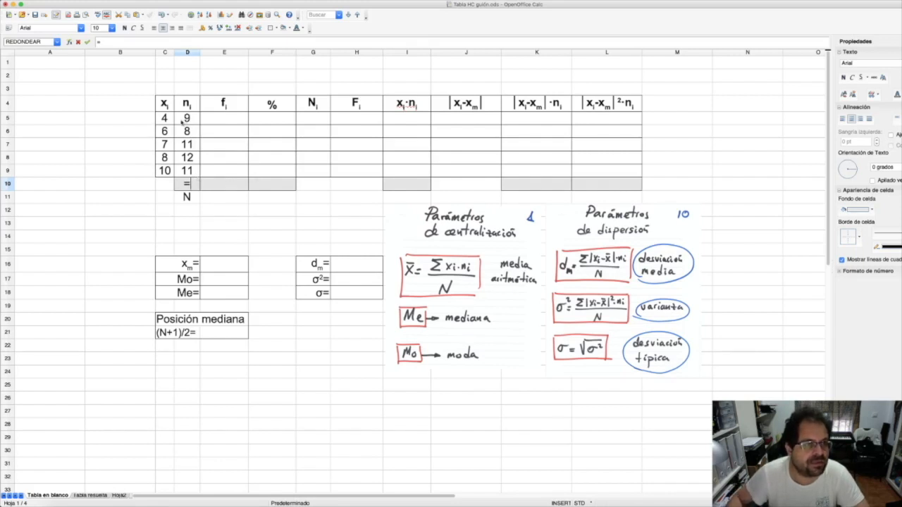
{"action": "type", "text": "d"}
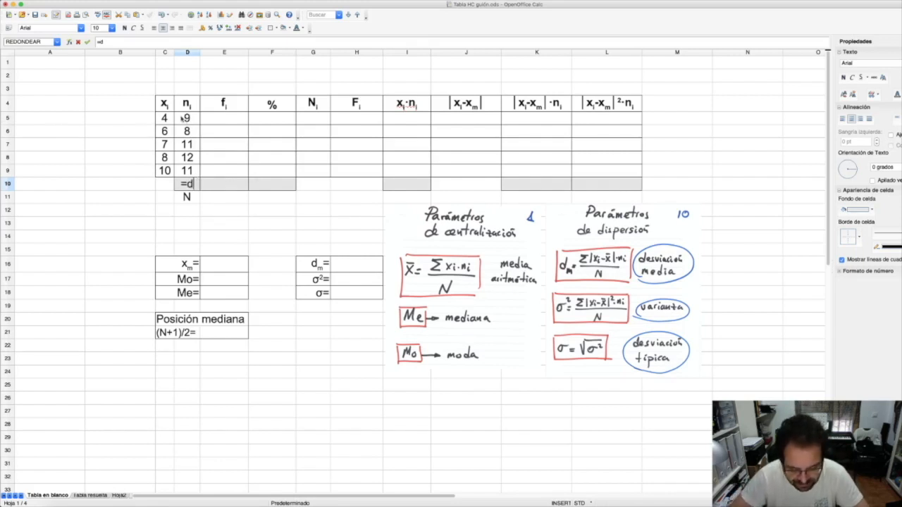
{"action": "type", "text": "5+"}
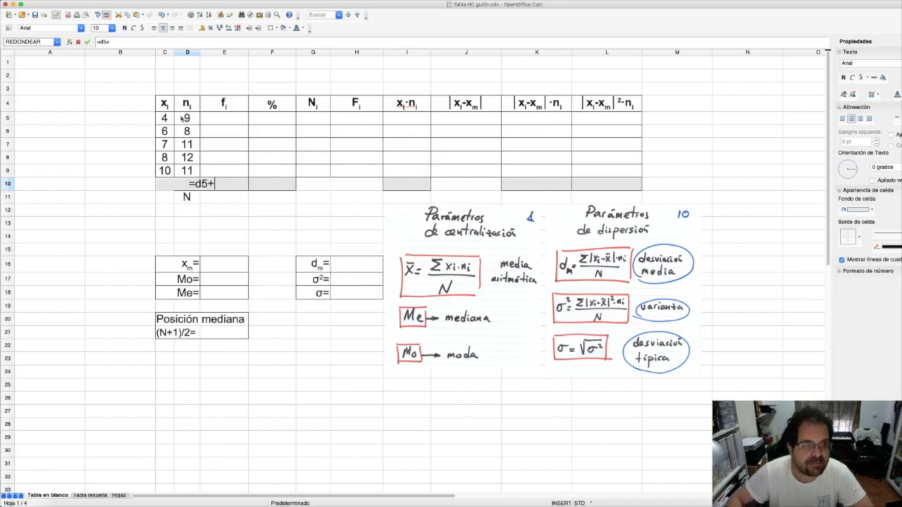
{"action": "type", "text": "d6+"}
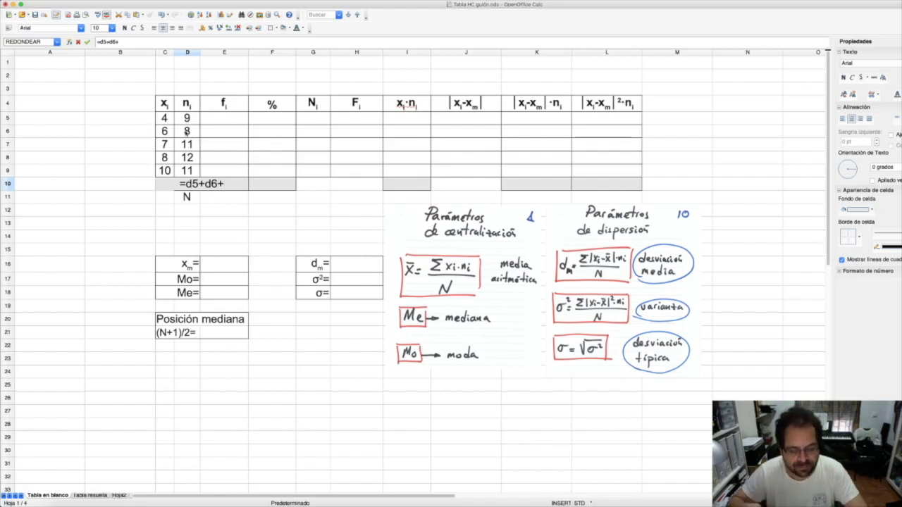
{"action": "key", "text": "Escape"}
{"action": "type", "text": "="}
{"action": "left_click", "coordinate": [187, 118]}
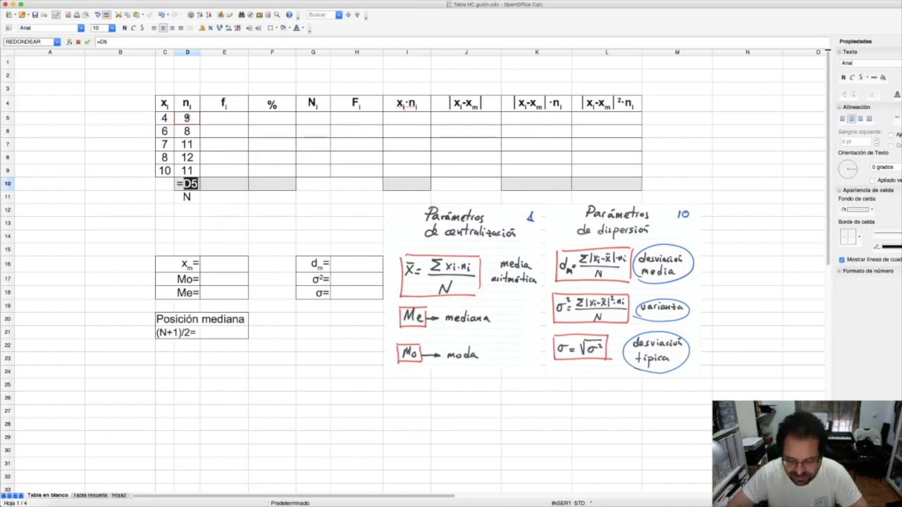
{"action": "type", "text": "+"}
{"action": "left_click", "coordinate": [187, 131]}
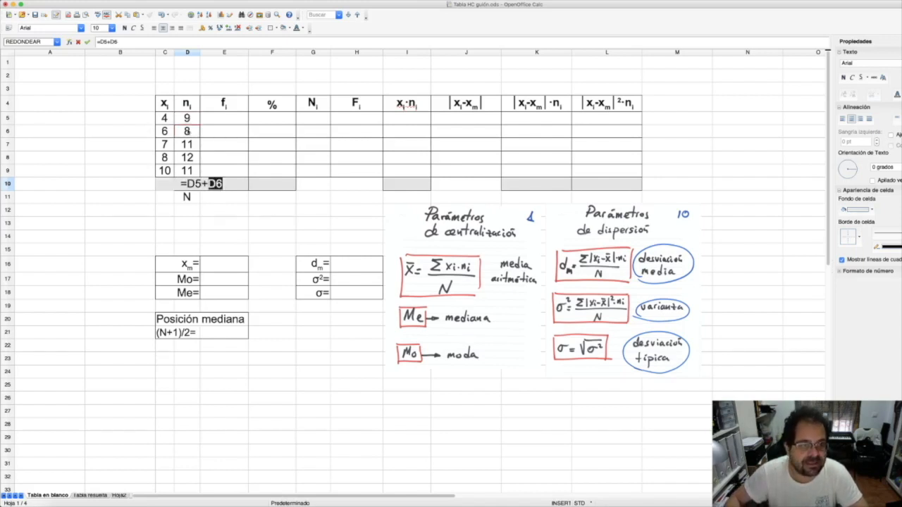
{"action": "type", "text": "+"}
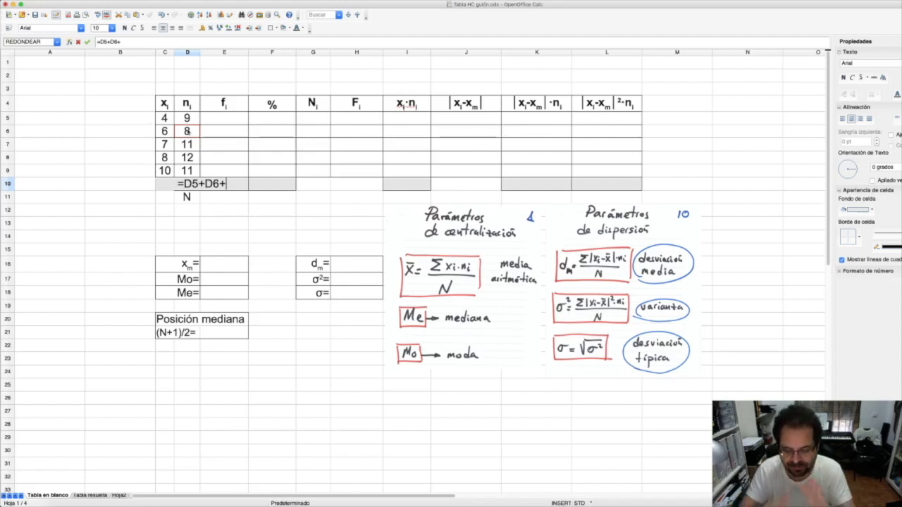
{"action": "key", "text": "BackSpace"}
{"action": "key", "text": "BackSpace"}
{"action": "key", "text": "BackSpace"}
{"action": "key", "text": "BackSpace"}
{"action": "key", "text": "BackSpace"}
{"action": "key", "text": "BackSpace"}
- Total the nᵢ frequencies in cell D10 with the formula =SUMA(D5:D9)
{"action": "type", "text": "suma"}
{"action": "key", "text": "BackSpace"}
{"action": "key", "text": "BackSpace"}
{"action": "key", "text": "BackSpace"}
{"action": "key", "text": "BackSpace"}
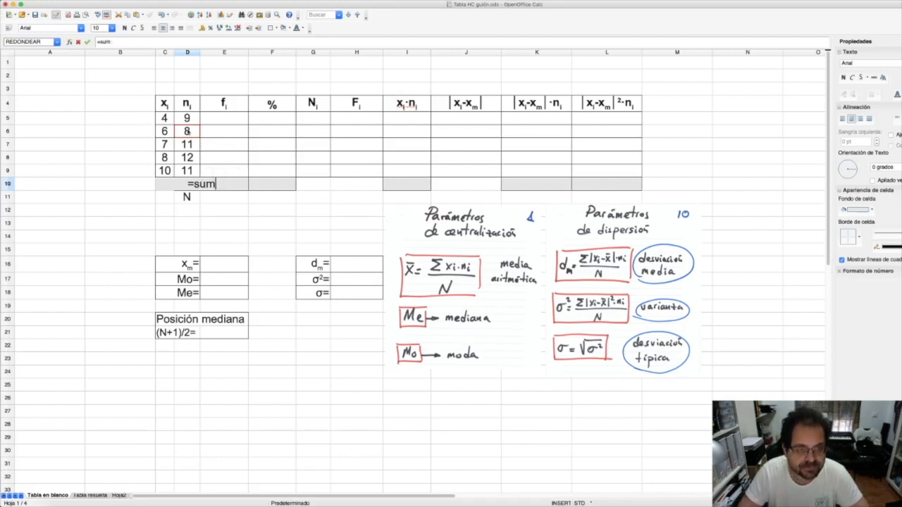
{"action": "type", "text": "SUMA"}
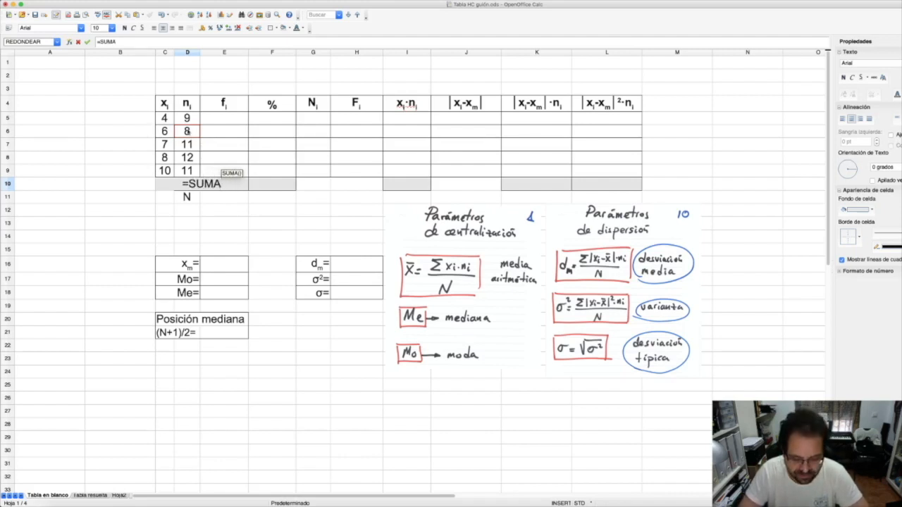
{"action": "type", "text": "("}
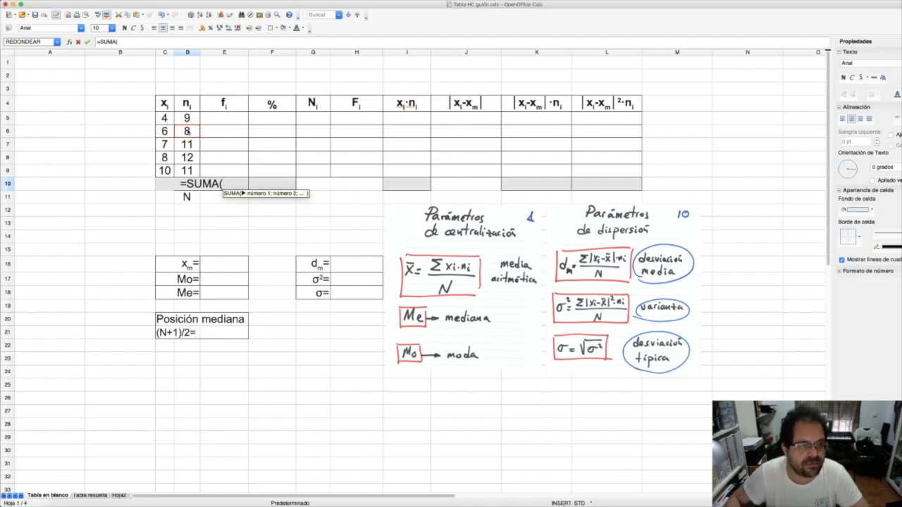
{"action": "left_click_drag", "start_coordinate": [187, 119], "coordinate": [189, 170]}
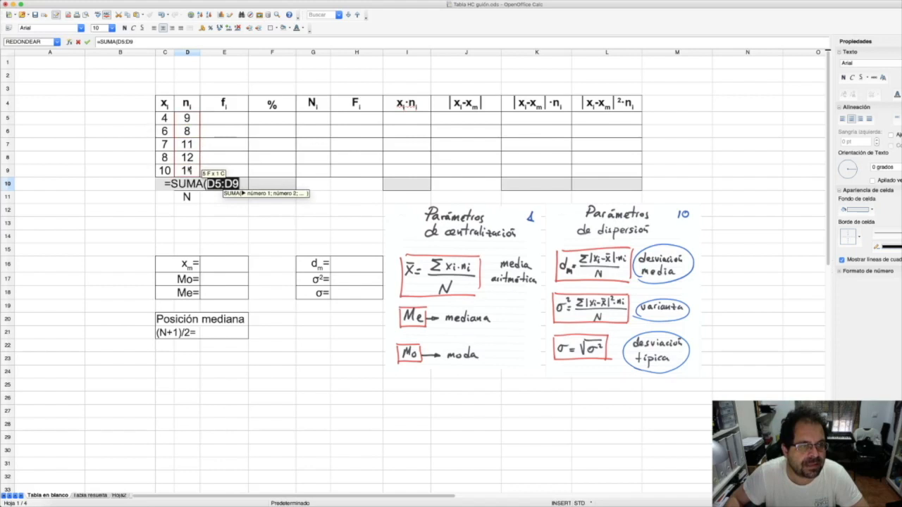
{"action": "type", "text": ")"}
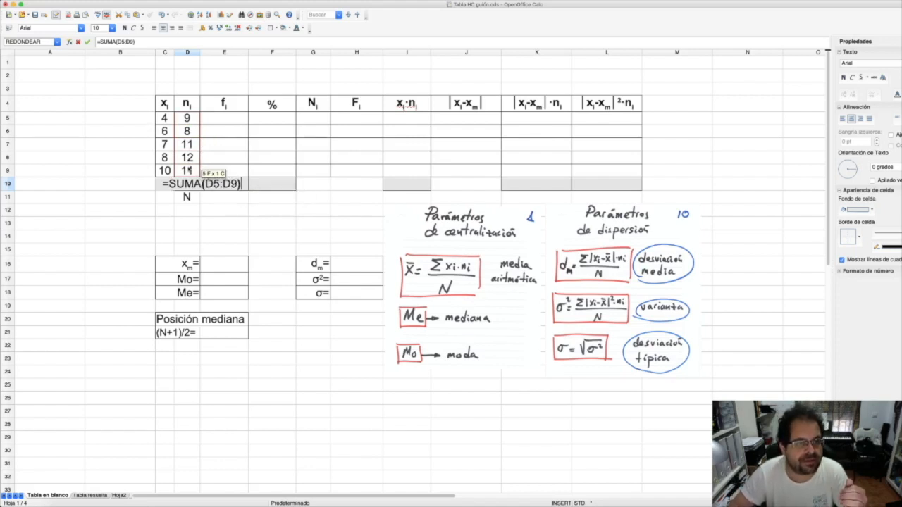
{"action": "key", "text": "Return"}
{"action": "left_click", "coordinate": [215, 215]}
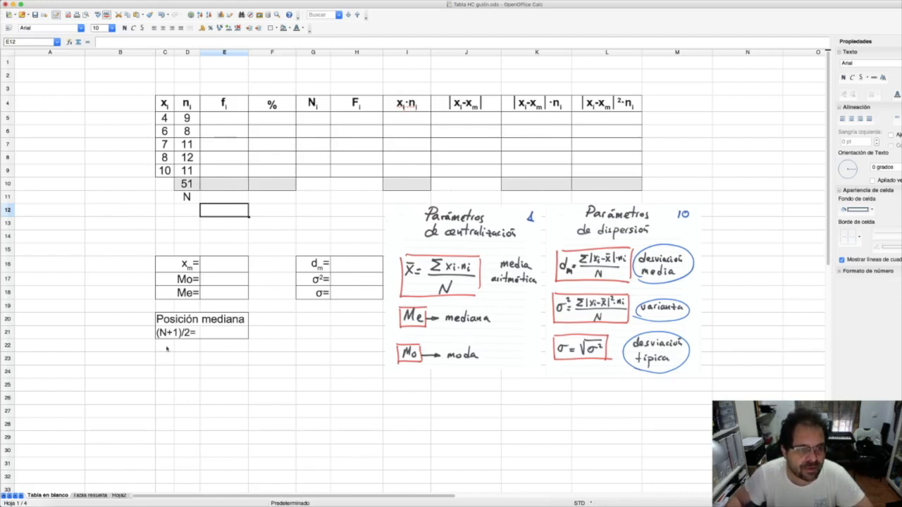
- Write the relative frequency note fi=ni/N in cell E24
{"action": "left_click", "coordinate": [205, 375]}
{"action": "type", "text": "fi"}
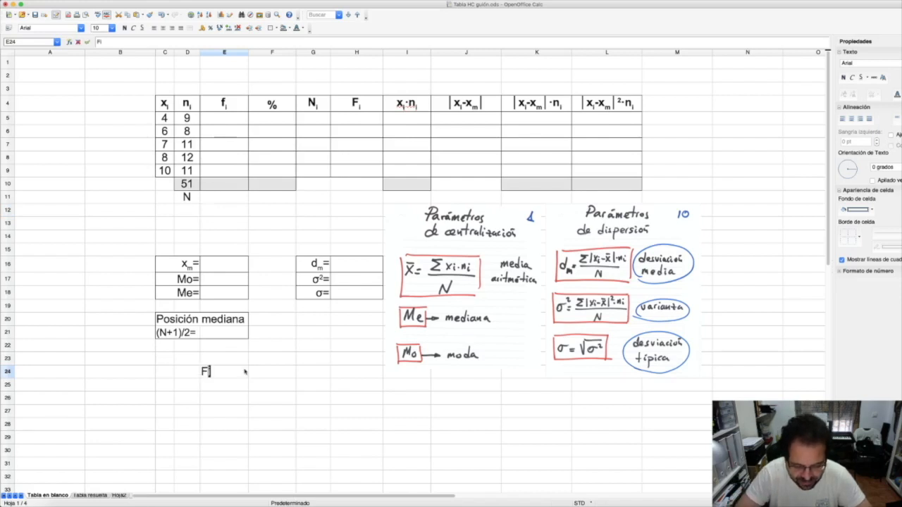
{"action": "type", "text": "=ni/"}
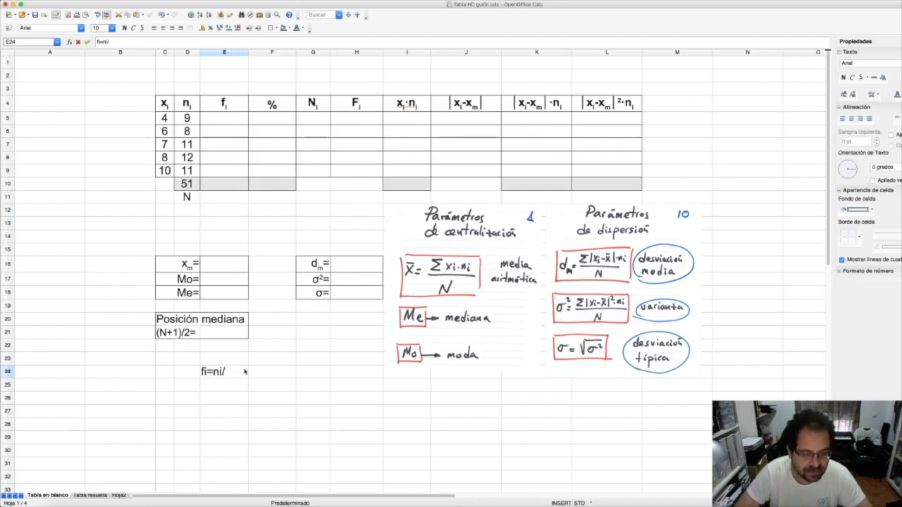
{"action": "type", "text": "N"}
{"action": "key", "text": "Return"}
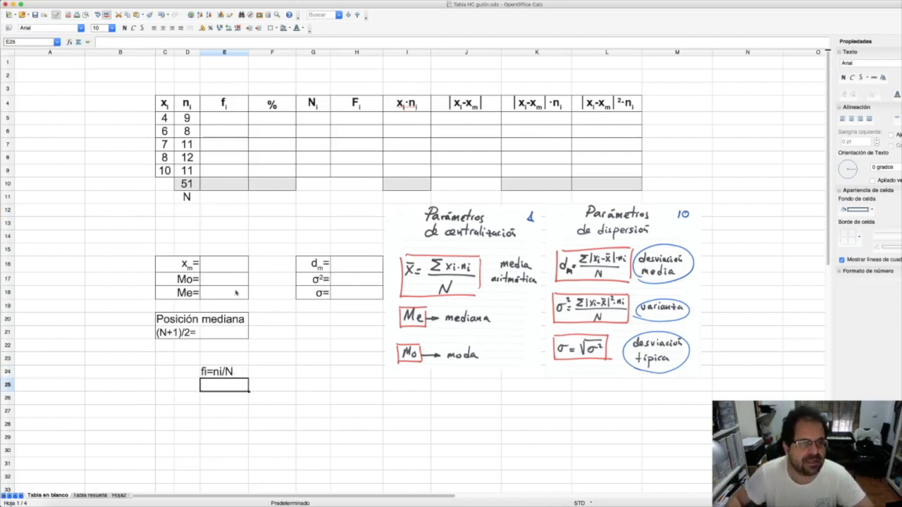
- Enter the formula =D5/D10 in cell E5 to calculate the first relative frequency
{"action": "left_click", "coordinate": [229, 118]}
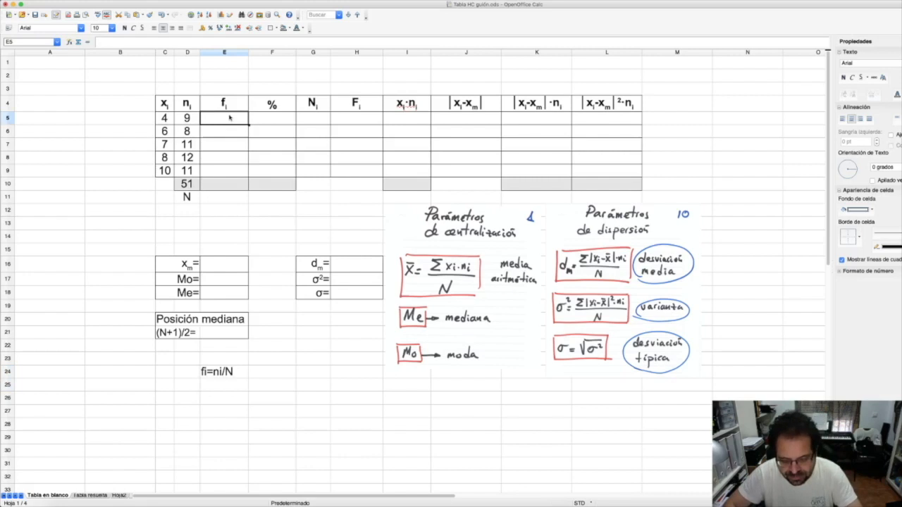
{"action": "type", "text": "="}
{"action": "left_click", "coordinate": [187, 118]}
{"action": "type", "text": "/"}
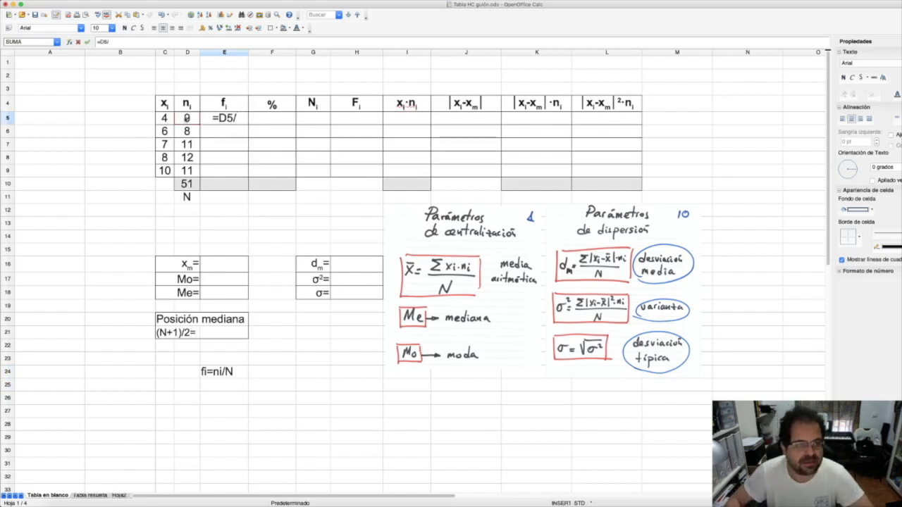
{"action": "left_click", "coordinate": [186, 184]}
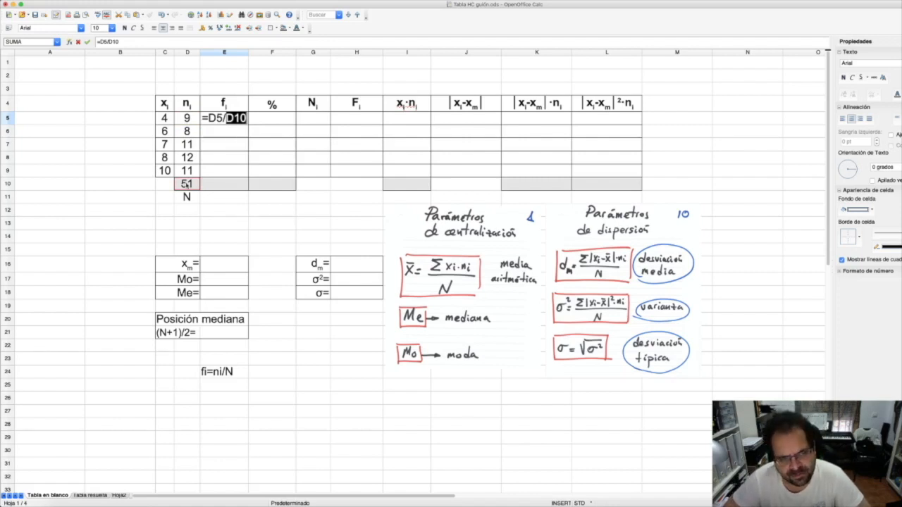
{"action": "key", "text": "Return"}
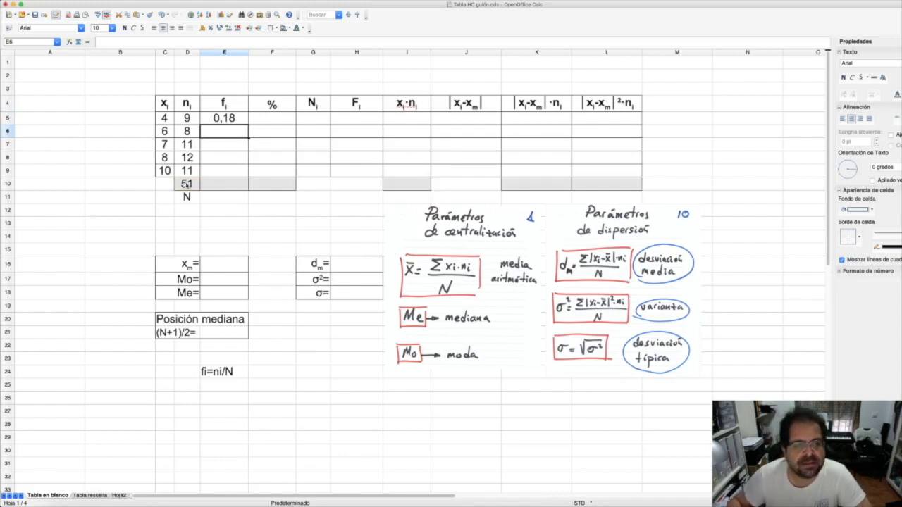
- Try to fill the relative frequency formula from E5 down to E9 with its relative reference to D10
{"action": "left_click", "coordinate": [238, 117]}
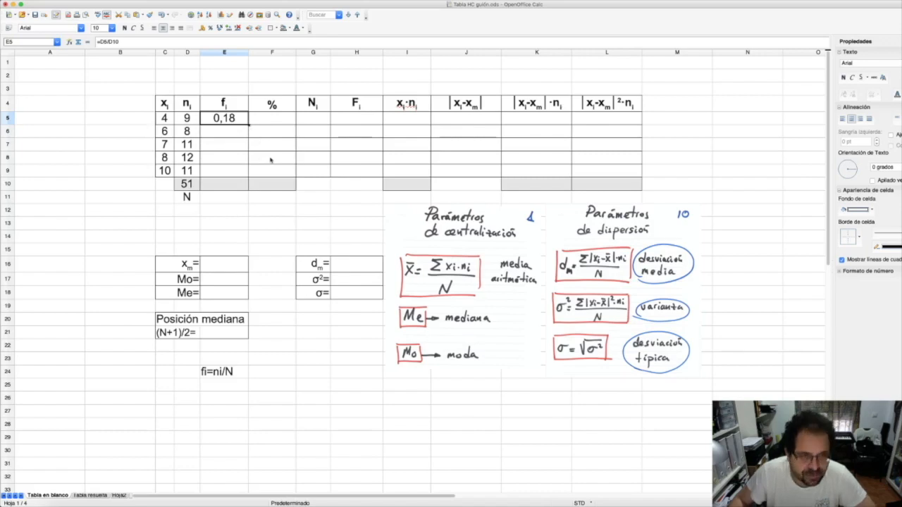
{"action": "scroll", "coordinate": [270, 160], "scroll_direction": "up", "scroll_amount": 5}
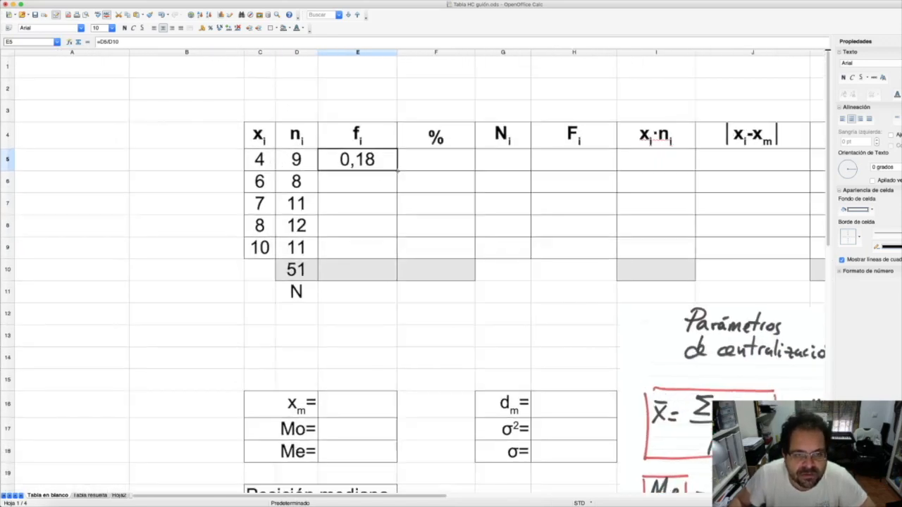
{"action": "scroll", "coordinate": [352, 212], "scroll_direction": "down", "scroll_amount": 5}
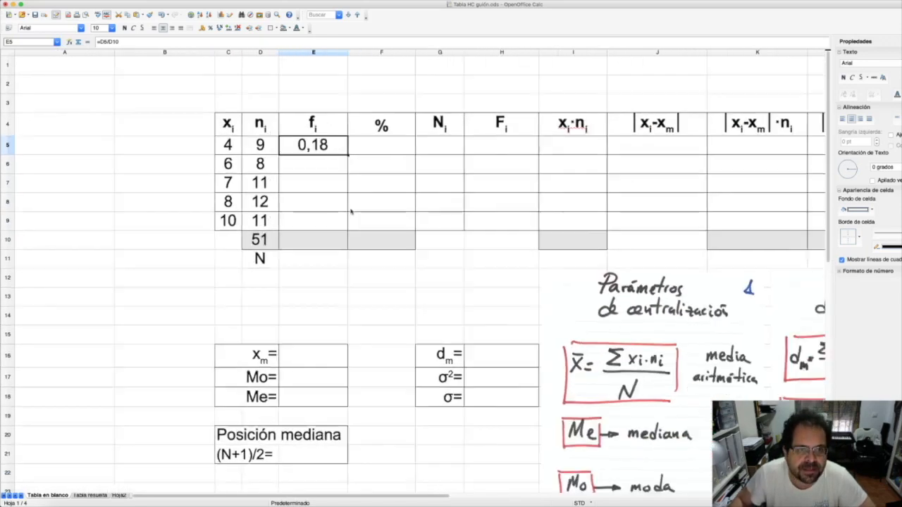
{"action": "scroll", "coordinate": [352, 213], "scroll_direction": "down", "scroll_amount": 2}
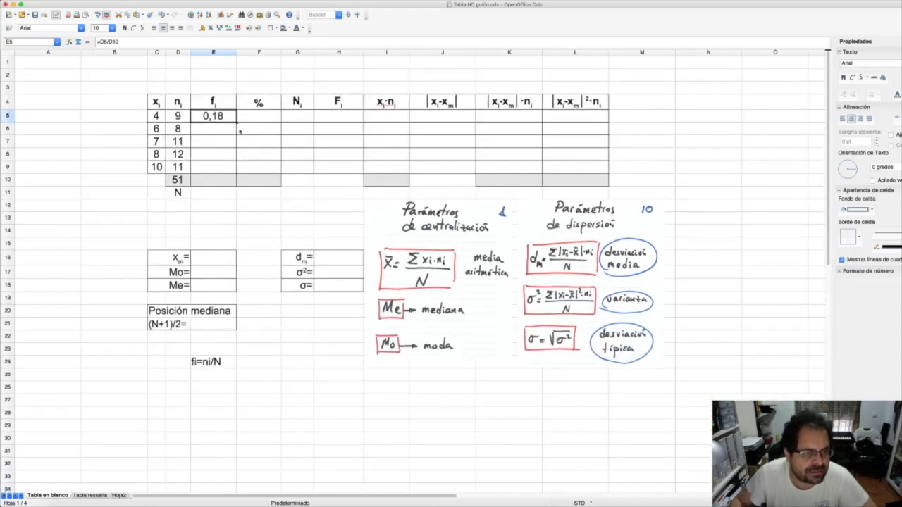
{"action": "left_click_drag", "start_coordinate": [237, 122], "coordinate": [238, 172]}
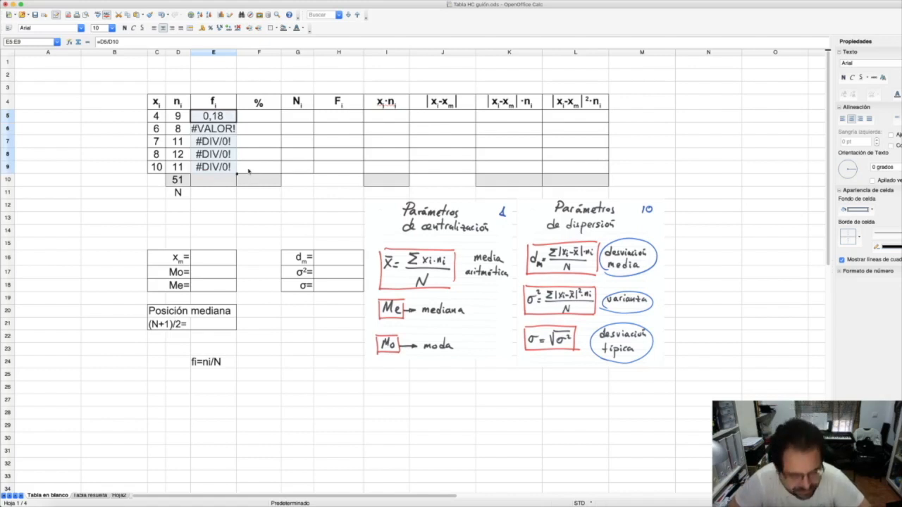
- Inspect the cell references used by the formulas in E5 and E6 without changing them
{"action": "left_click", "coordinate": [266, 116]}
{"action": "double_click", "coordinate": [223, 118]}
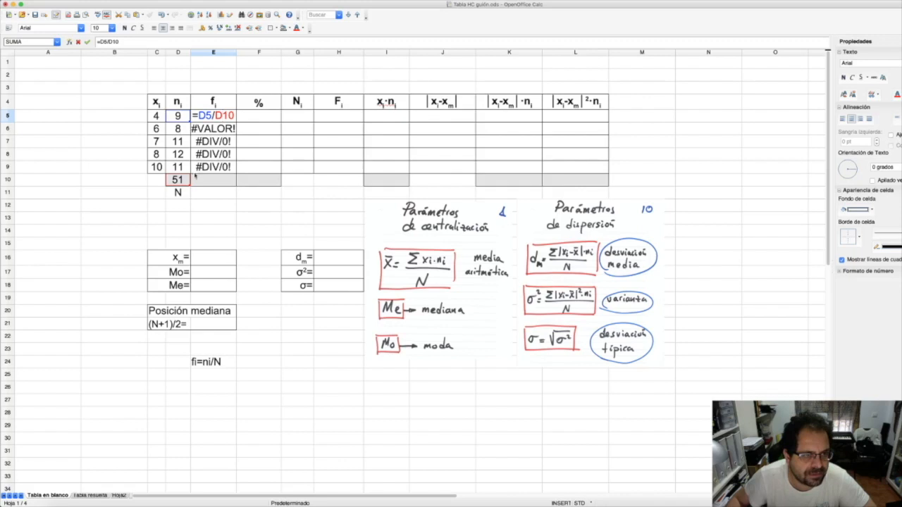
{"action": "key", "text": "Return"}
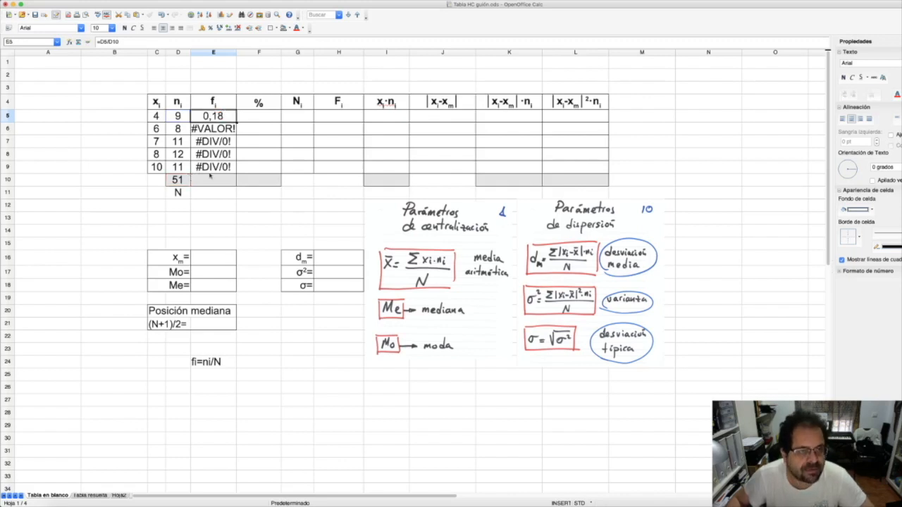
{"action": "double_click", "coordinate": [219, 130]}
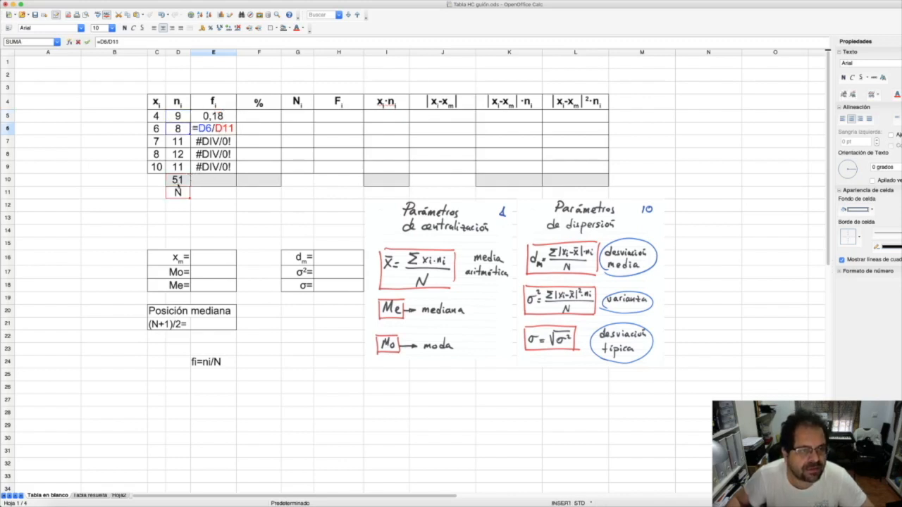
{"action": "key", "text": "Escape"}
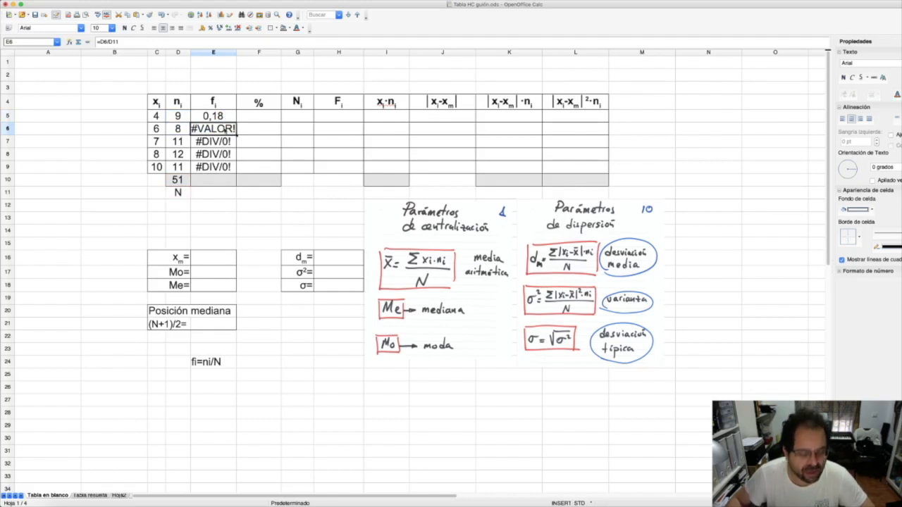
- Undo the fill in E6:E9 and make the divisor absolute in E5, so the formula reads =D5/$D$10
{"action": "key", "text": "super+z"}
{"action": "double_click", "coordinate": [216, 116]}
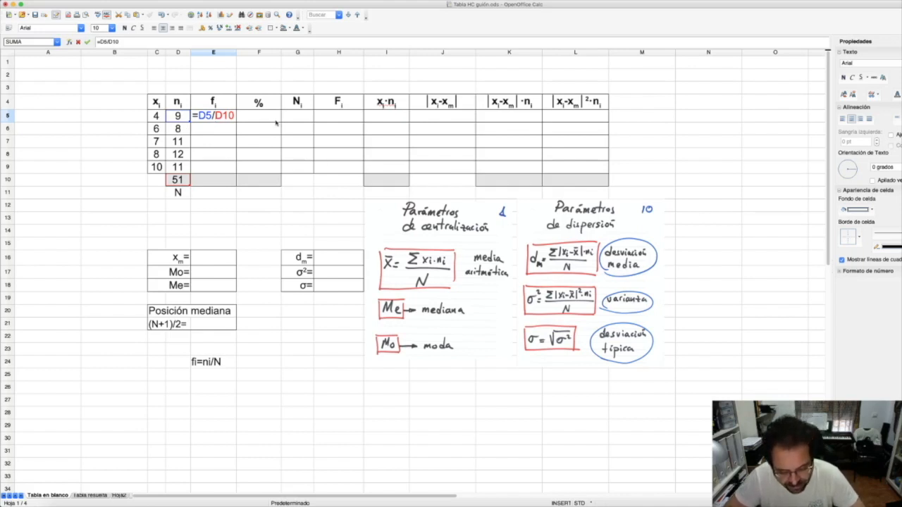
{"action": "type", "text": "$D"}
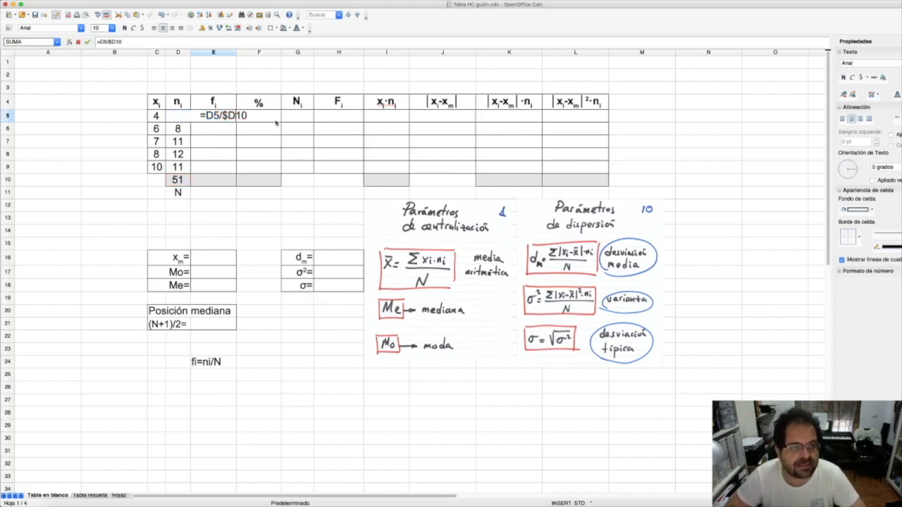
{"action": "type", "text": "$"}
{"action": "key", "text": "Return"}
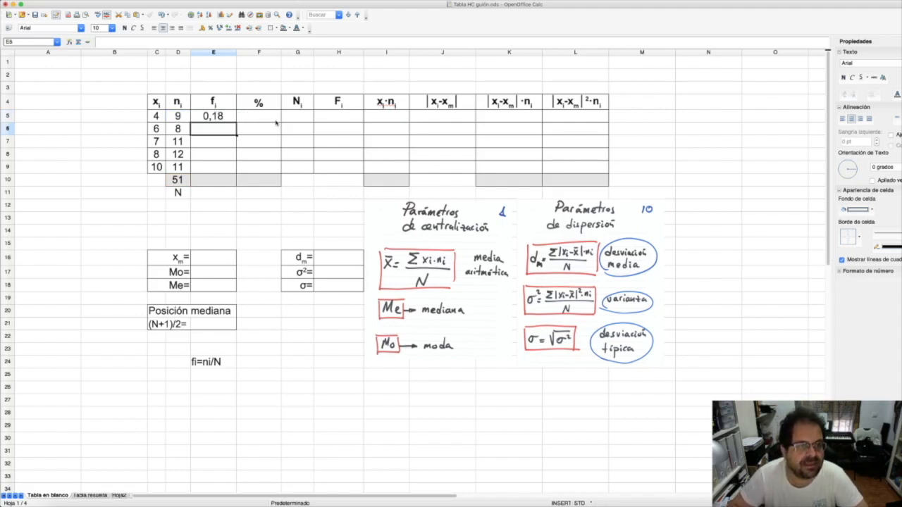
- Fill the formula with the absolute $D$10 reference from E5 down to E9
{"action": "left_click", "coordinate": [228, 118]}
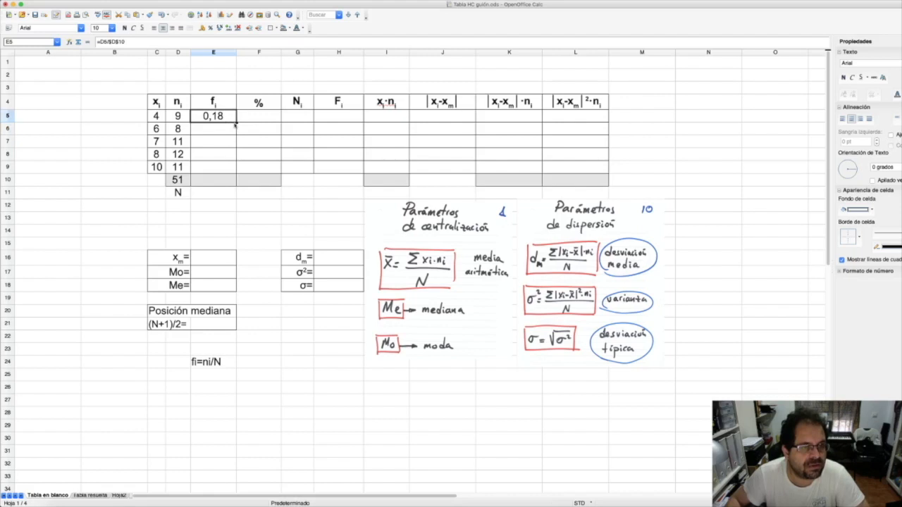
{"action": "left_click_drag", "start_coordinate": [236, 122], "coordinate": [233, 173]}
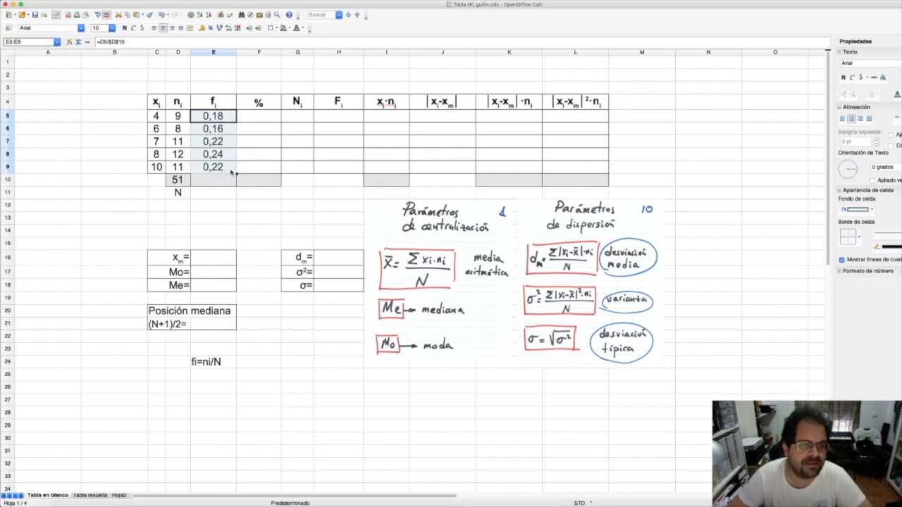
{"action": "left_click", "coordinate": [242, 205]}
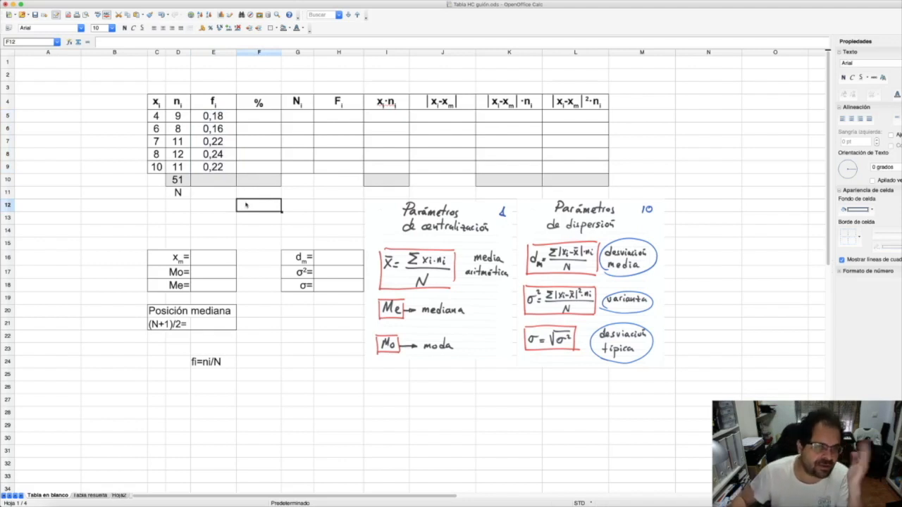
- Round the relative frequency in E5 to two decimals by changing its formula to =REDONDEAR(D5/$D$10;2)
{"action": "left_click", "coordinate": [212, 121]}
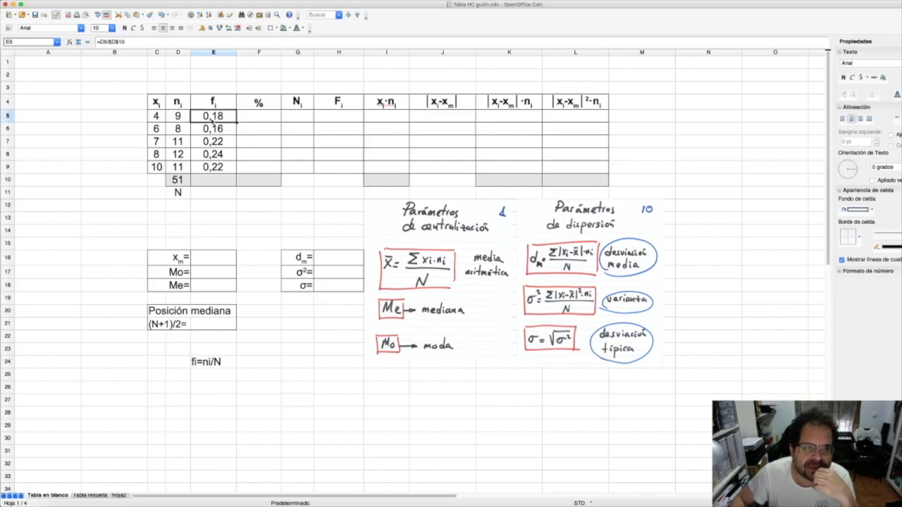
{"action": "left_click", "coordinate": [99, 41]}
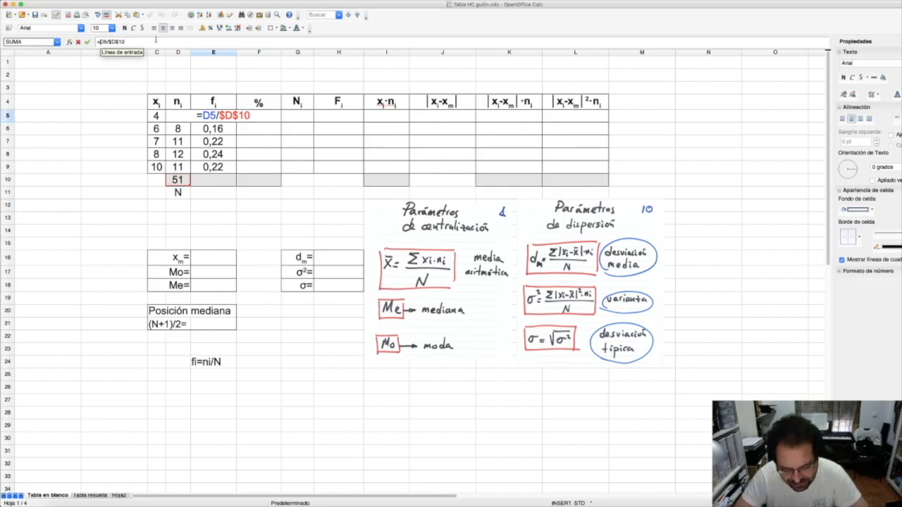
{"action": "type", "text": "redondear"}
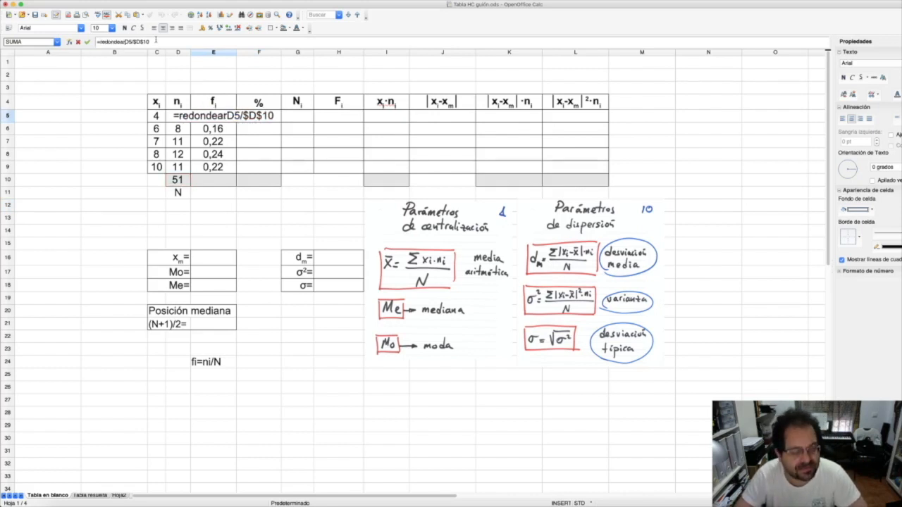
{"action": "type", "text": "(D5/$D$10"}
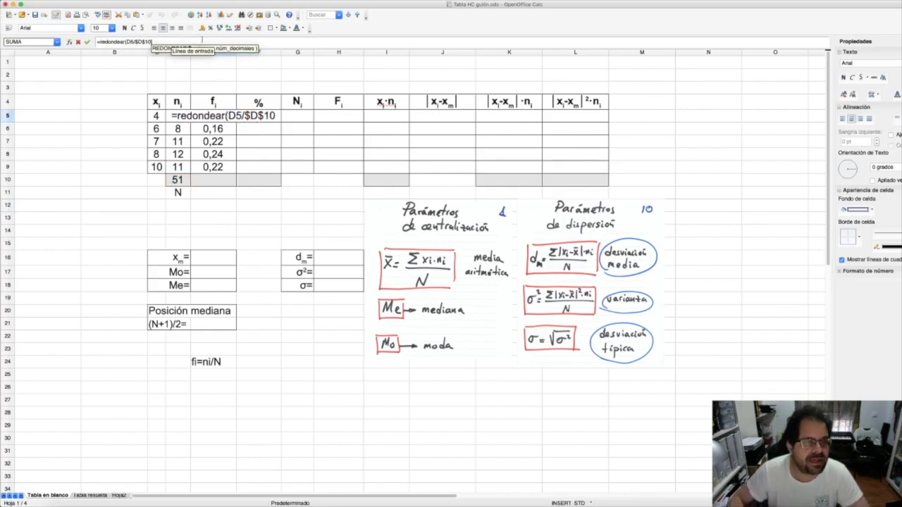
{"action": "type", "text": ";2"}
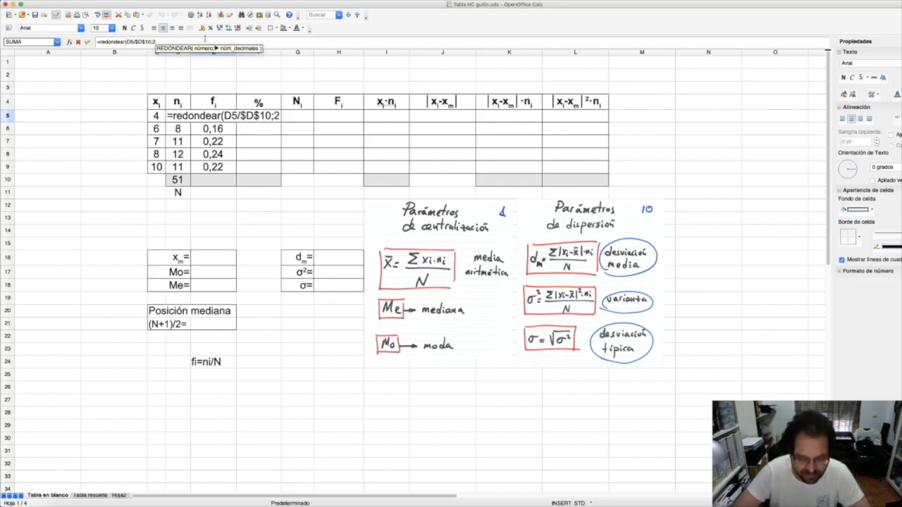
{"action": "type", "text": ")"}
{"action": "key", "text": "Return"}
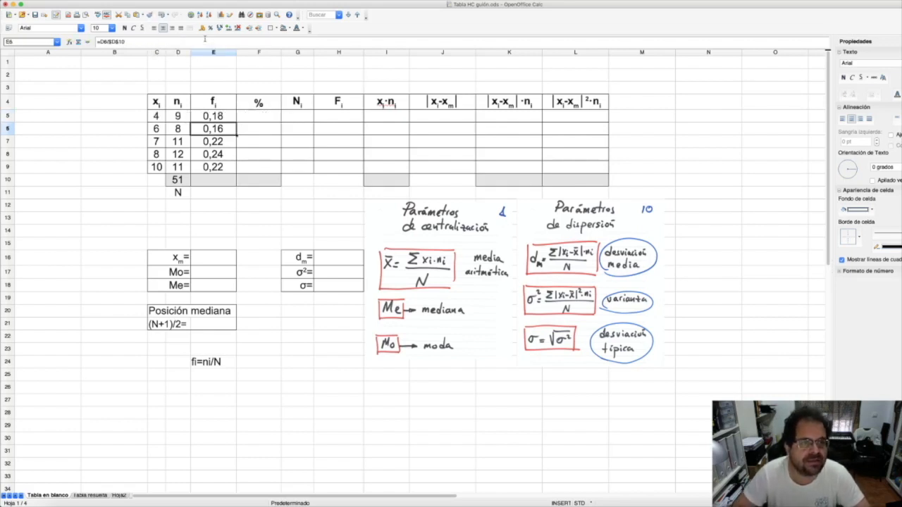
- Fill the rounded relative frequency formula from E5 down to E9
{"action": "left_click", "coordinate": [213, 121]}
{"action": "left_click_drag", "start_coordinate": [235, 122], "coordinate": [229, 171]}
{"action": "left_click", "coordinate": [231, 231]}
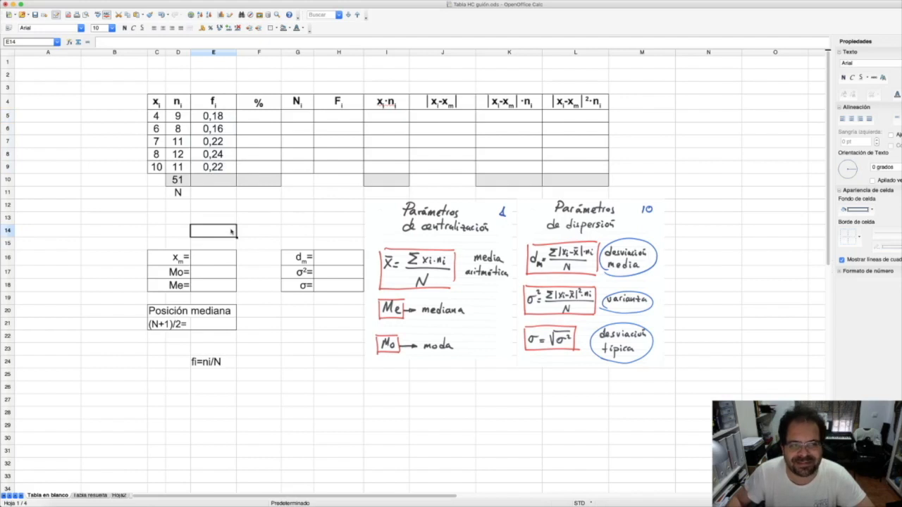
- Copy the SUMA total formula from D10 across to E10 to add up the relative frequencies
{"action": "left_click", "coordinate": [211, 181]}
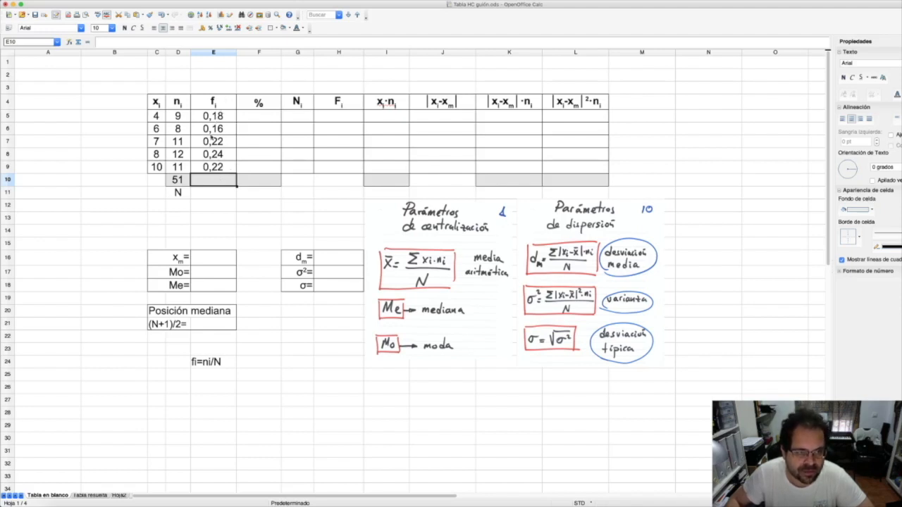
{"action": "left_click", "coordinate": [177, 180]}
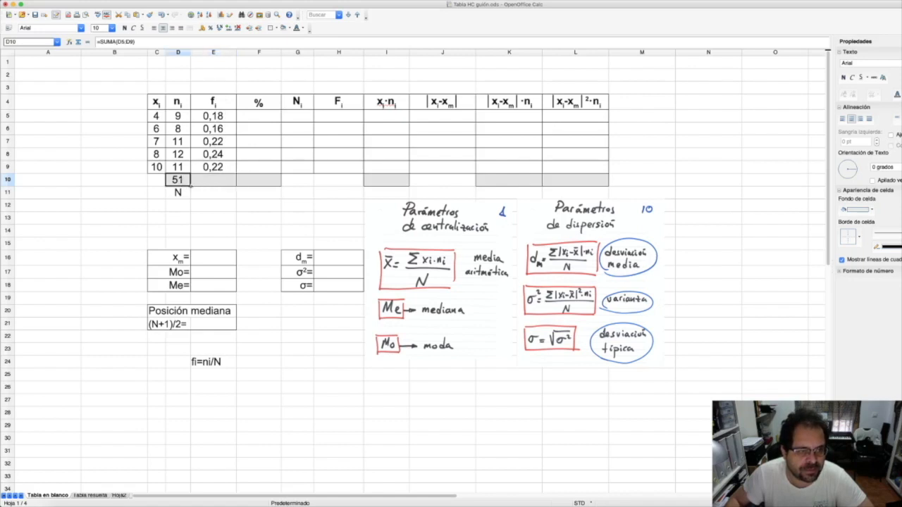
{"action": "left_click_drag", "start_coordinate": [190, 186], "coordinate": [232, 187]}
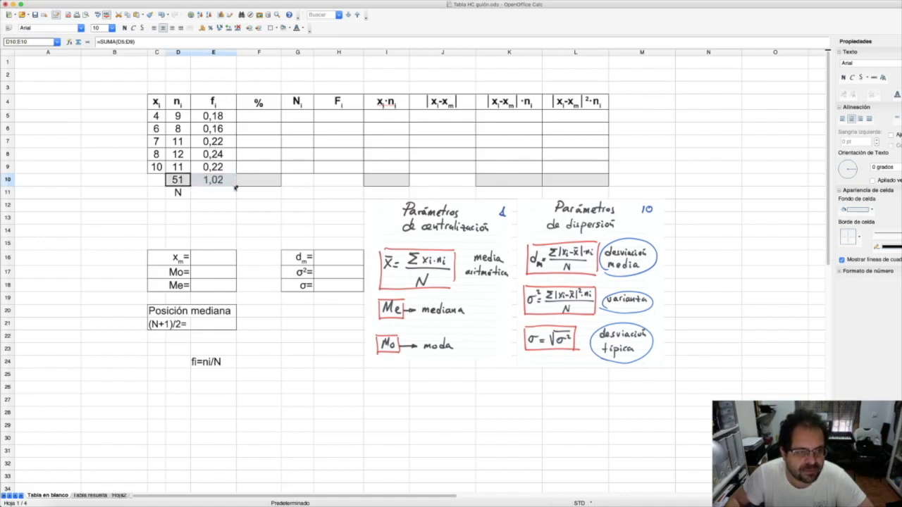
{"action": "left_click", "coordinate": [220, 201]}
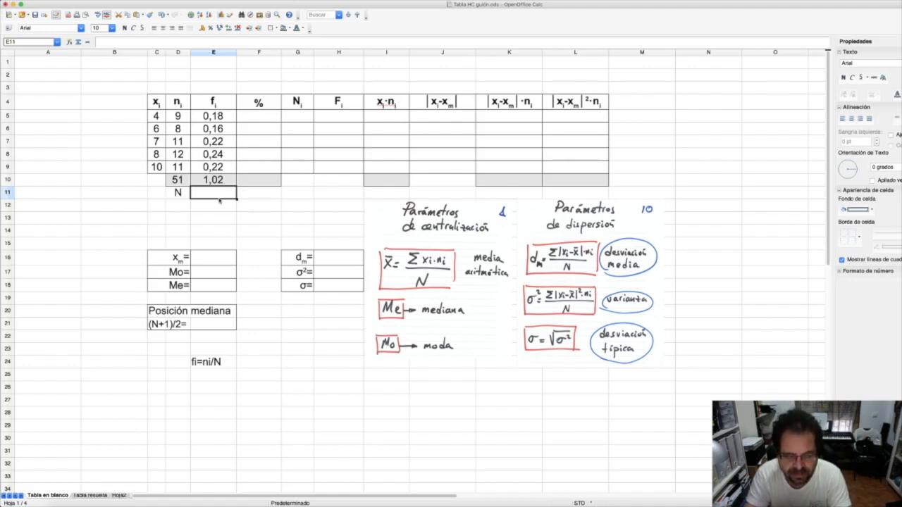
- Replace the note in E24 with the test value 1,3456 and format the cell to show two decimals
{"action": "left_click", "coordinate": [213, 361]}
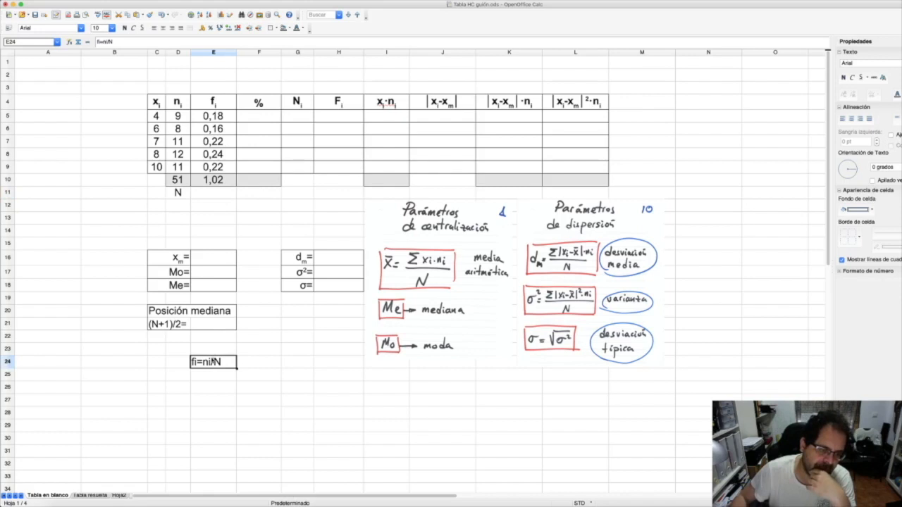
{"action": "type", "text": "1,"}
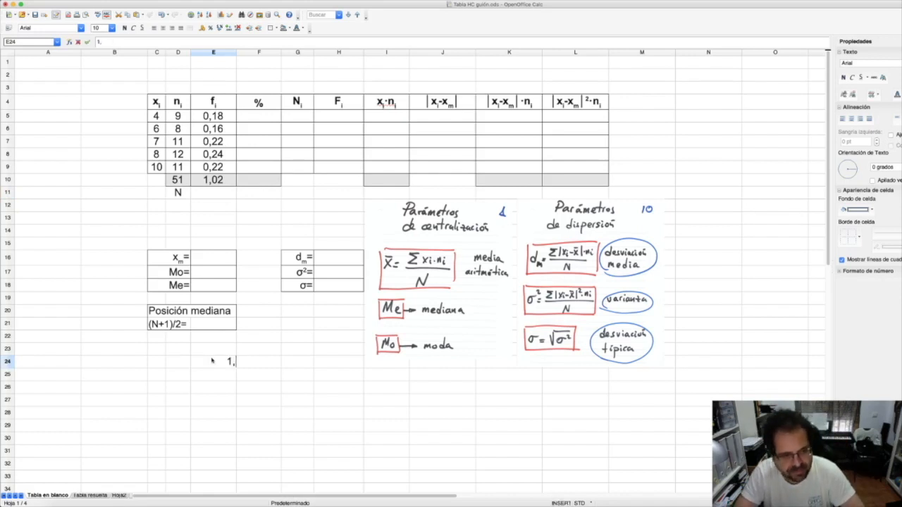
{"action": "type", "text": "3456"}
{"action": "key", "text": "Return"}
{"action": "left_click", "coordinate": [225, 363]}
{"action": "right_click", "coordinate": [225, 362]}
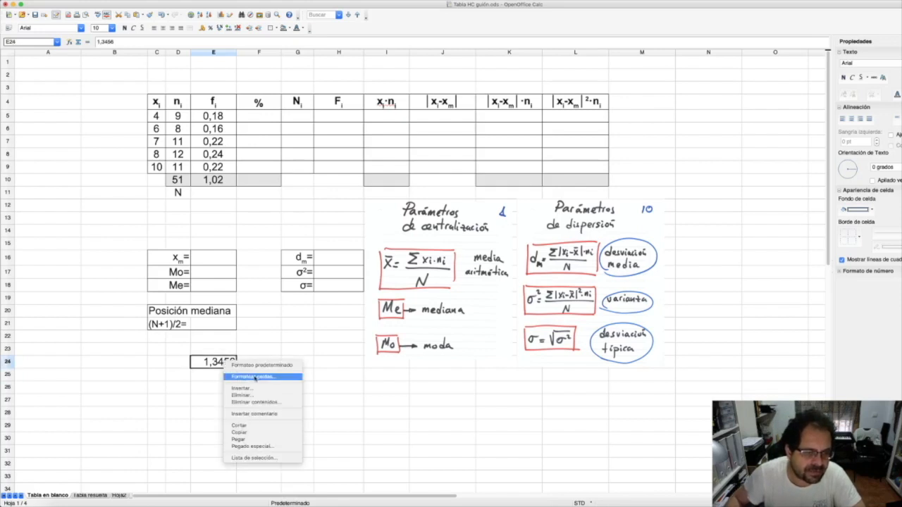
{"action": "left_click", "coordinate": [252, 376]}
{"action": "left_click", "coordinate": [199, 430]}
{"action": "left_click", "coordinate": [199, 430]}
{"action": "left_click", "coordinate": [212, 498]}
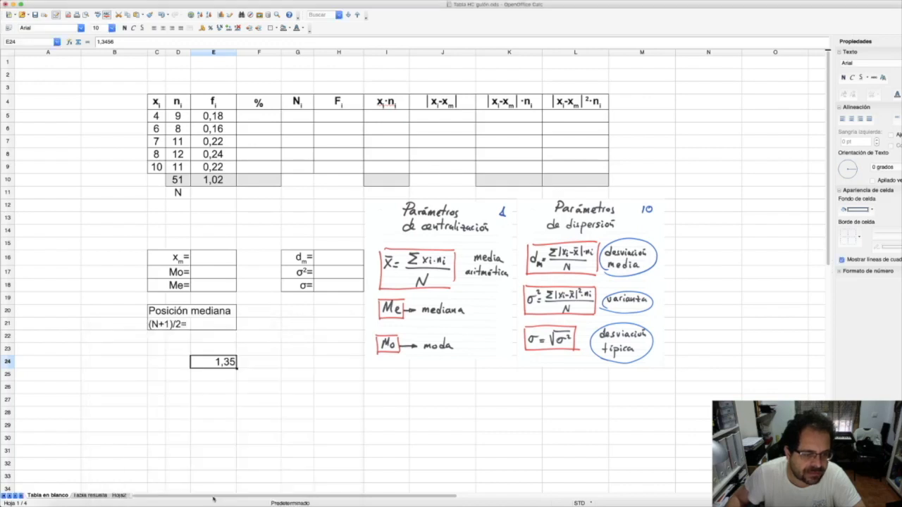
- Enter the formula =E24 in E26 to compare the stored value with the formatted one
{"action": "left_click", "coordinate": [218, 387]}
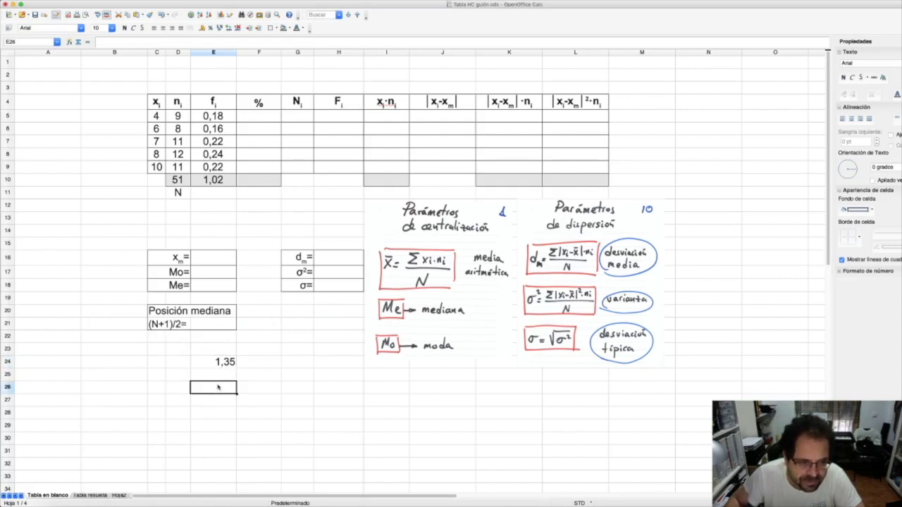
{"action": "type", "text": "="}
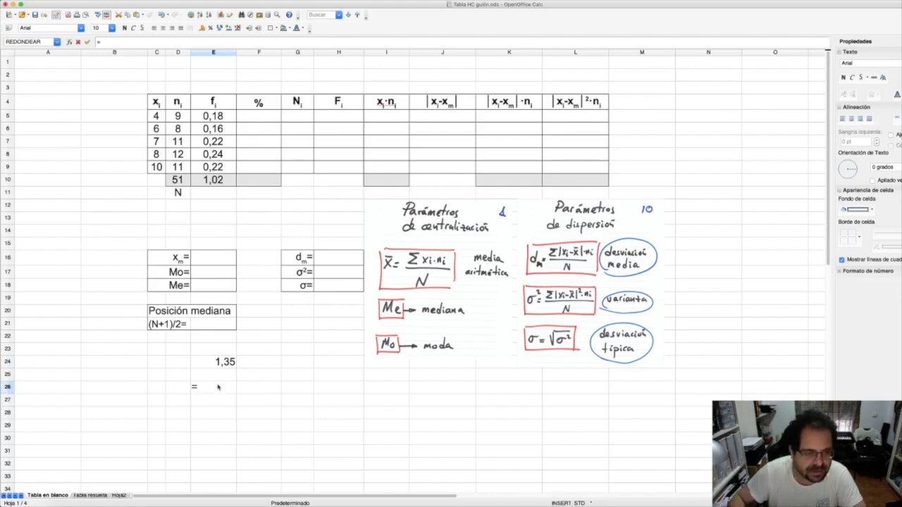
{"action": "left_click", "coordinate": [216, 362]}
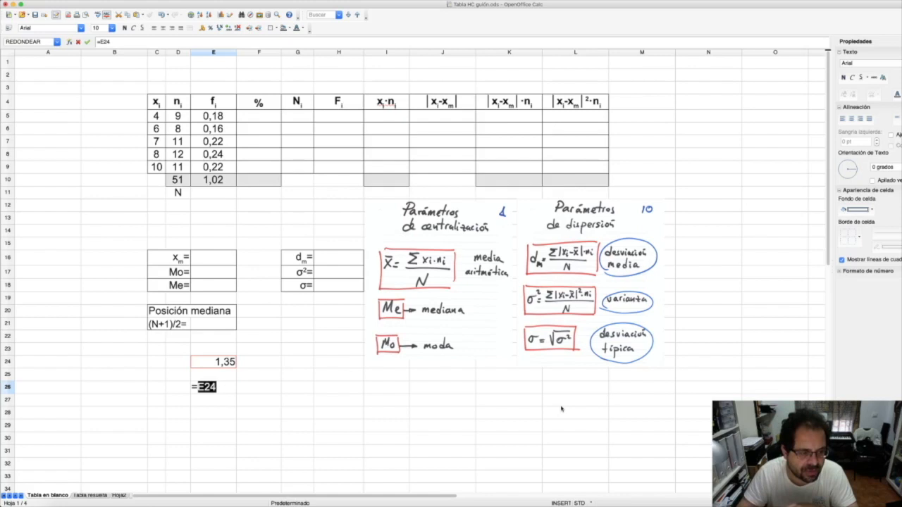
{"action": "key", "text": "Return"}
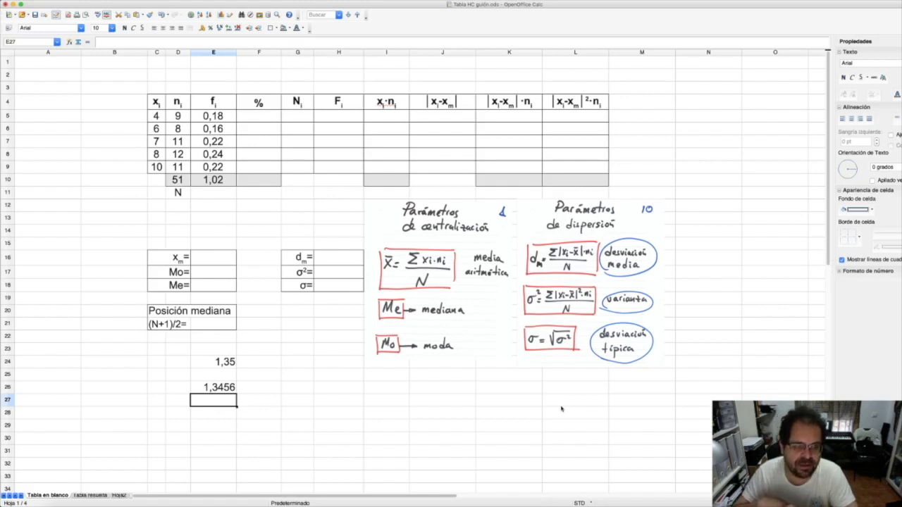
- Clear the test formula in E26 and the test value in E24
{"action": "key", "text": "Up"}
{"action": "key", "text": "Up"}
{"action": "key", "text": "Up"}
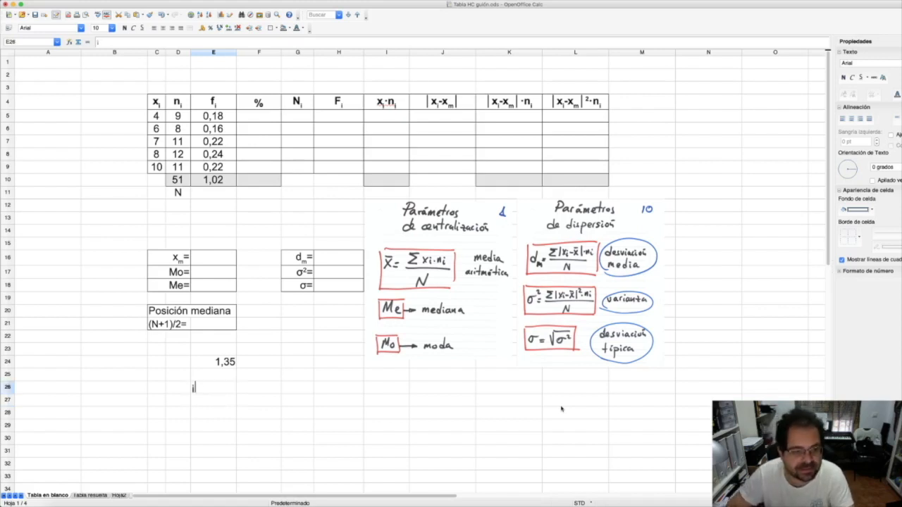
{"action": "key", "text": "Down"}
{"action": "key", "text": "Down"}
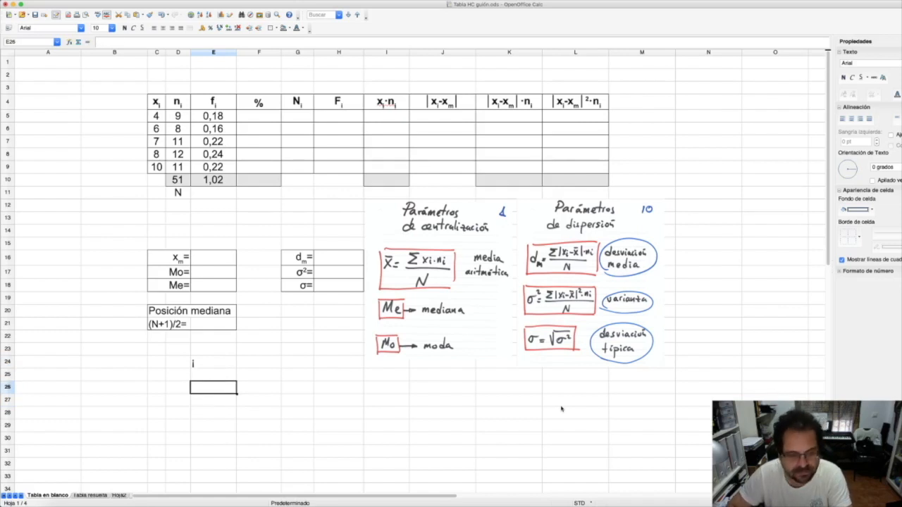
{"action": "key", "text": "Down"}
{"action": "key", "text": "Up"}
{"action": "key", "text": "Up"}
{"action": "key", "text": "Up"}
{"action": "key", "text": "Down"}
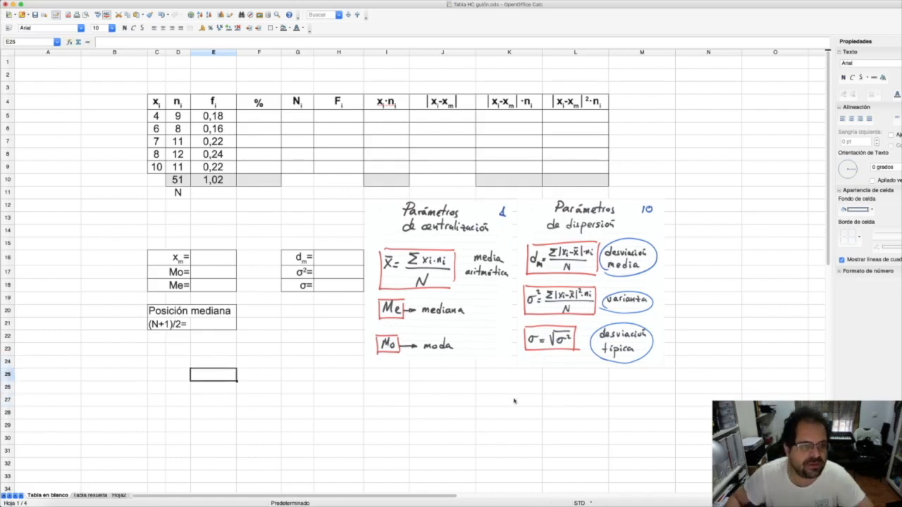
- Check the number format and decimal places applied to the relative frequencies in E5:E9
{"action": "left_click", "coordinate": [231, 171]}
{"action": "left_click_drag", "start_coordinate": [221, 117], "coordinate": [220, 169]}
{"action": "right_click", "coordinate": [224, 156]}
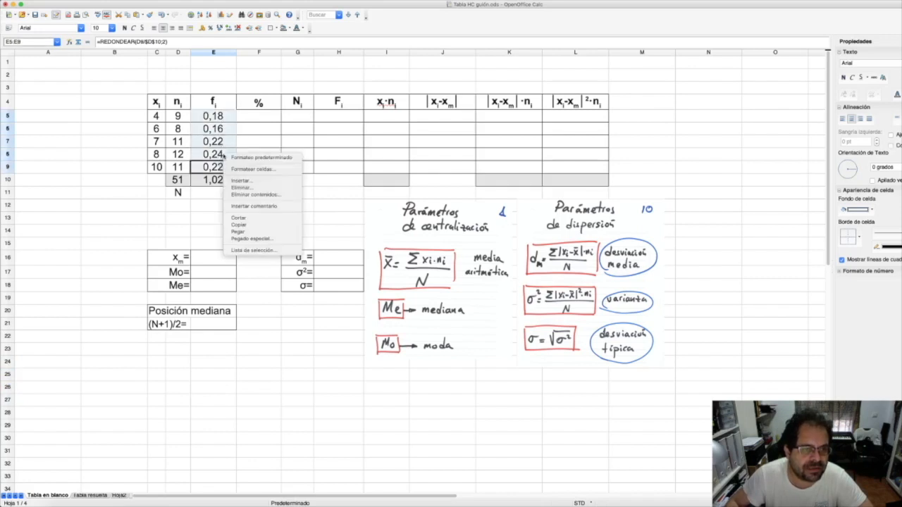
{"action": "left_click", "coordinate": [252, 169]}
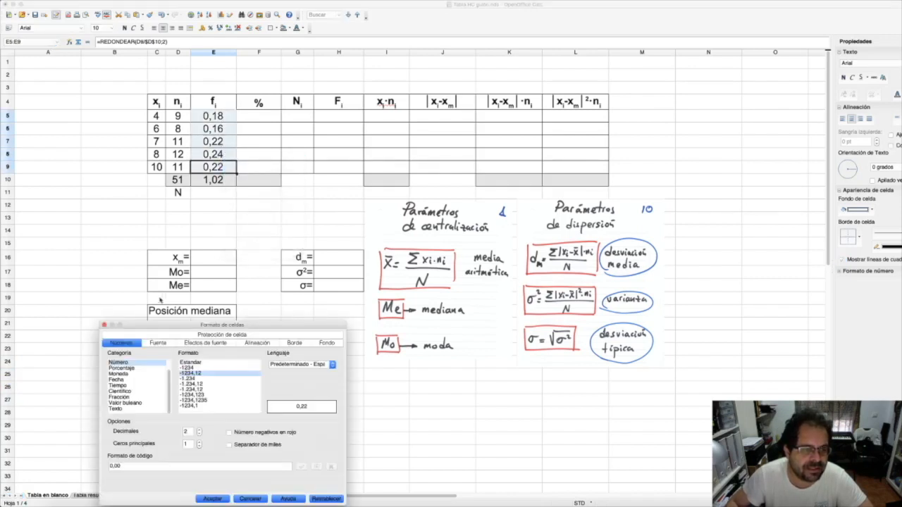
{"action": "left_click_drag", "start_coordinate": [242, 328], "coordinate": [348, 149]}
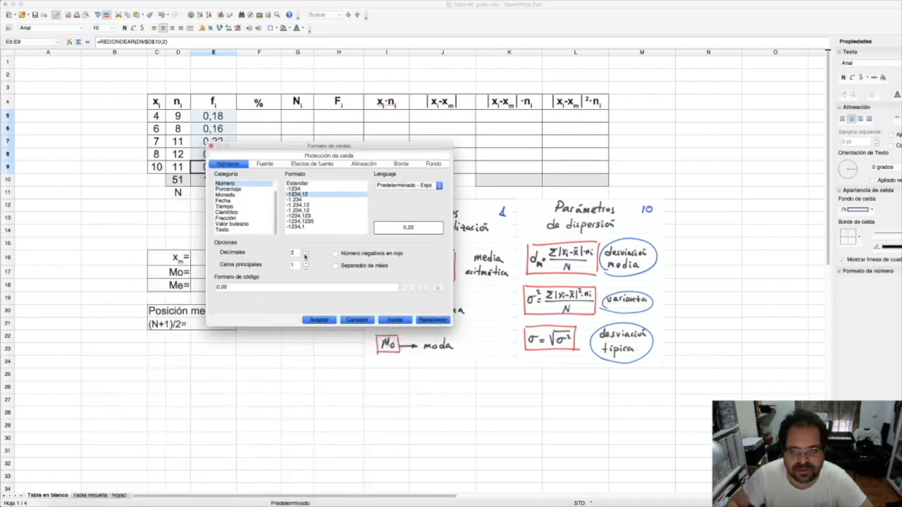
{"action": "left_click", "coordinate": [323, 320]}
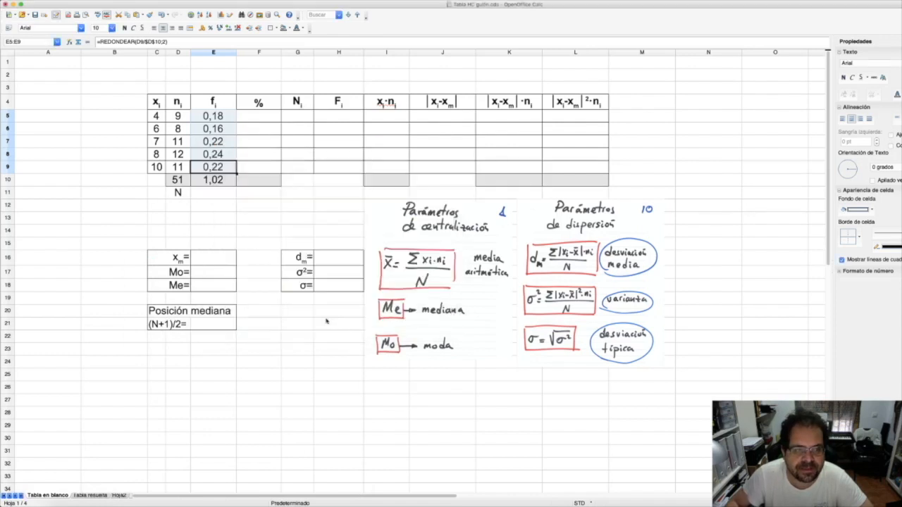
- Inspect the rounding formula in E5 without changing it
{"action": "left_click", "coordinate": [215, 208]}
{"action": "left_click_drag", "start_coordinate": [219, 117], "coordinate": [226, 155]}
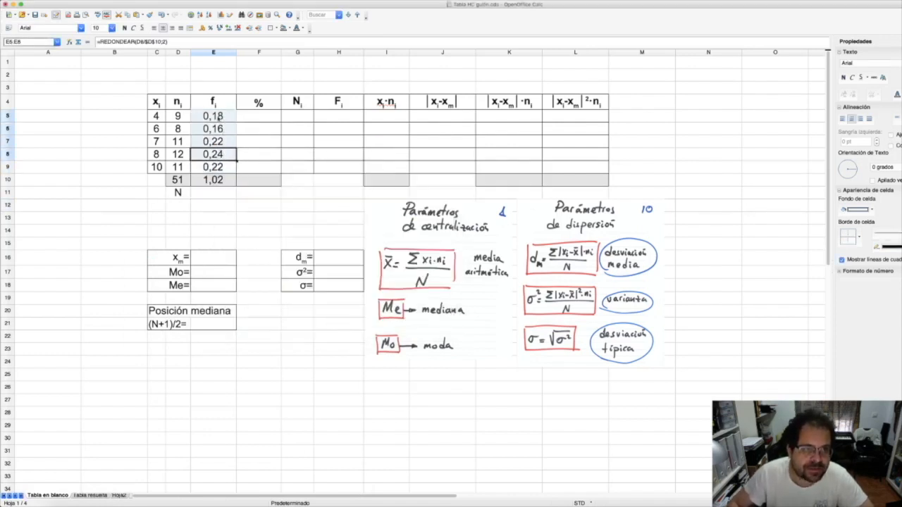
{"action": "double_click", "coordinate": [219, 117]}
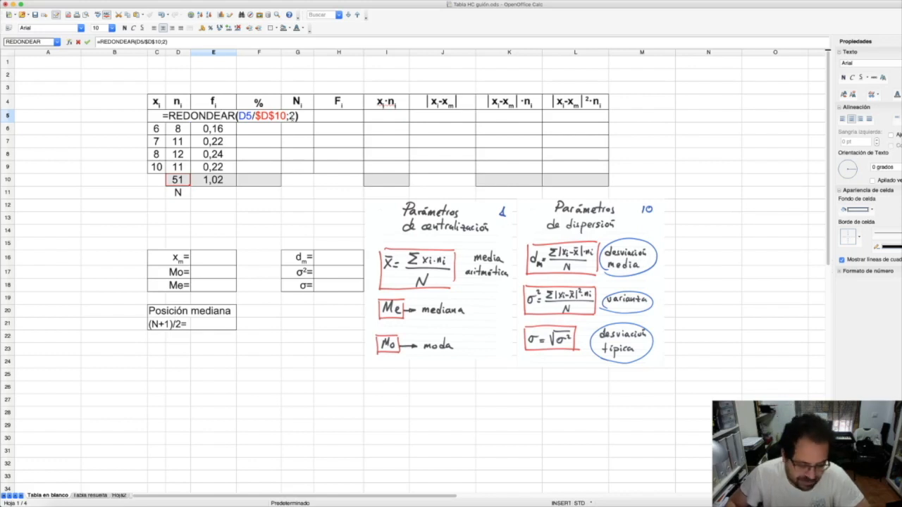
{"action": "key", "text": "Return"}
{"action": "left_click", "coordinate": [241, 205]}
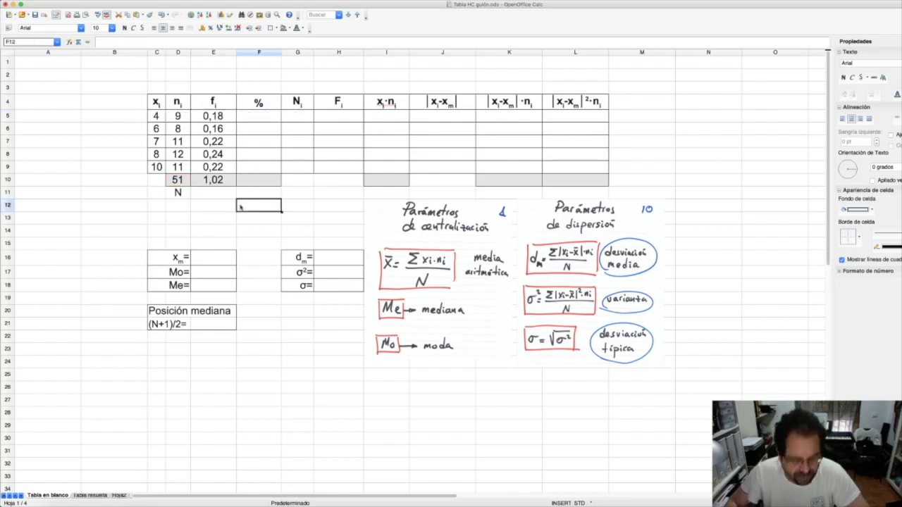
- Undo the test entries, the E10 total and the rounding, back to the unrounded formulas in E5:E9 and the note in E24
{"action": "key", "text": "super+z"}
{"action": "key", "text": "super+z"}
{"action": "key", "text": "super+z"}
{"action": "key", "text": "super+z"}
{"action": "key", "text": "super+z"}
{"action": "key", "text": "super+z"}
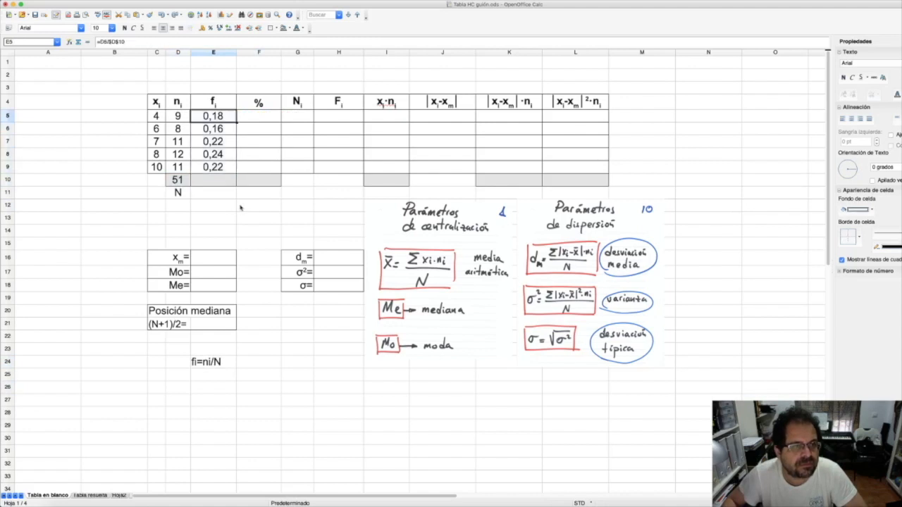
- Check the number format of E5:E9 and the unrounded formula in E5 without changing them
{"action": "left_click", "coordinate": [248, 216]}
{"action": "left_click_drag", "start_coordinate": [227, 117], "coordinate": [215, 170]}
{"action": "right_click", "coordinate": [230, 154]}
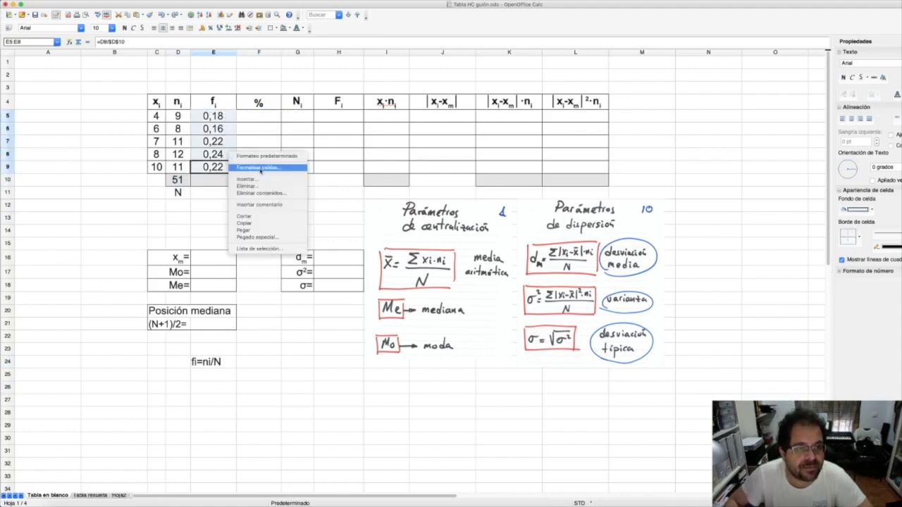
{"action": "left_click", "coordinate": [259, 168]}
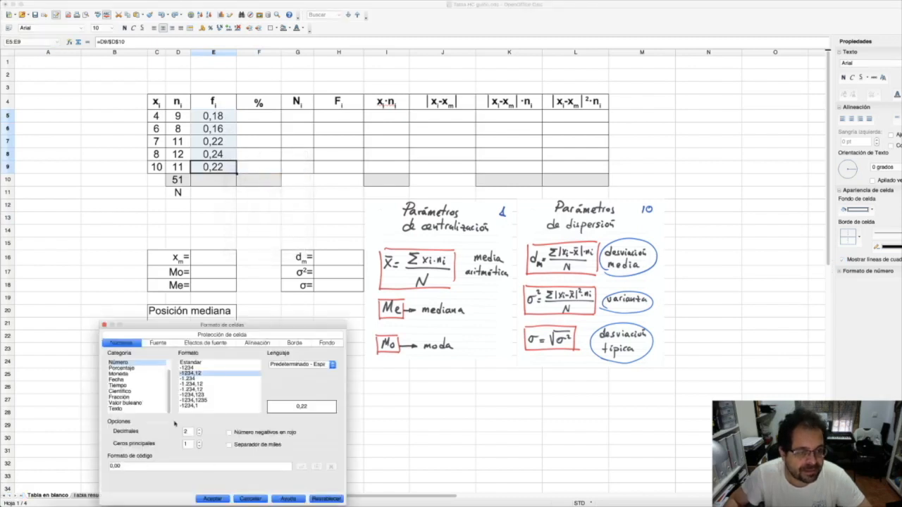
{"action": "key", "text": "Return"}
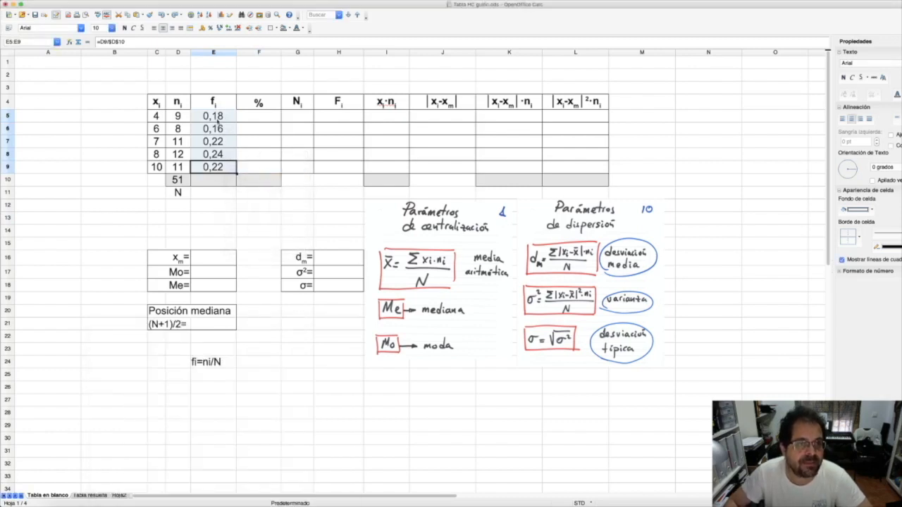
{"action": "double_click", "coordinate": [216, 118]}
{"action": "key", "text": "Return"}
- Try displaying the relative frequencies in E5:E9 with three decimals, and undo that format change
{"action": "left_click_drag", "start_coordinate": [229, 118], "coordinate": [232, 166]}
{"action": "right_click", "coordinate": [232, 166]}
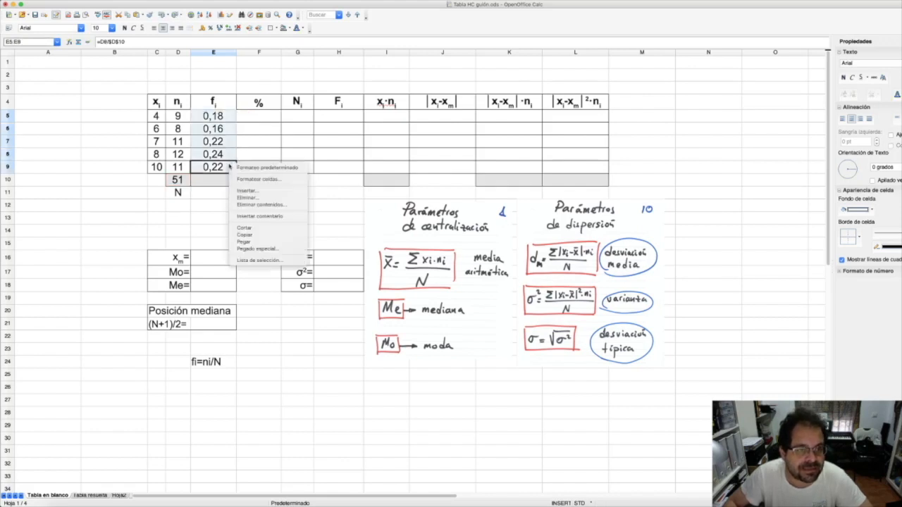
{"action": "left_click", "coordinate": [264, 180]}
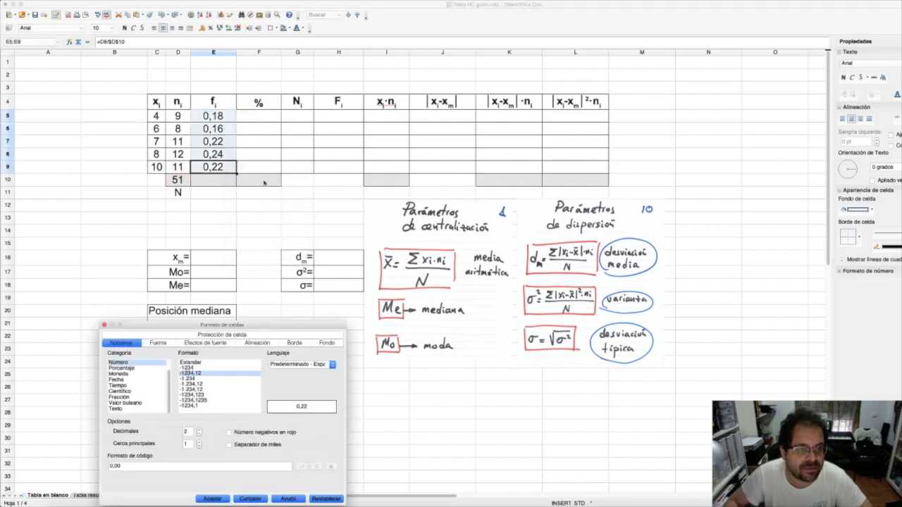
{"action": "left_click", "coordinate": [199, 429]}
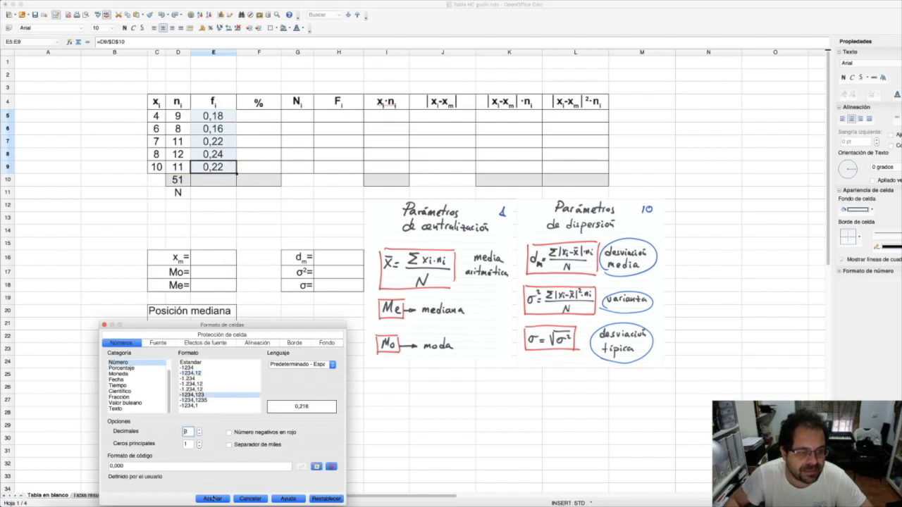
{"action": "left_click", "coordinate": [213, 499]}
{"action": "left_click", "coordinate": [248, 258]}
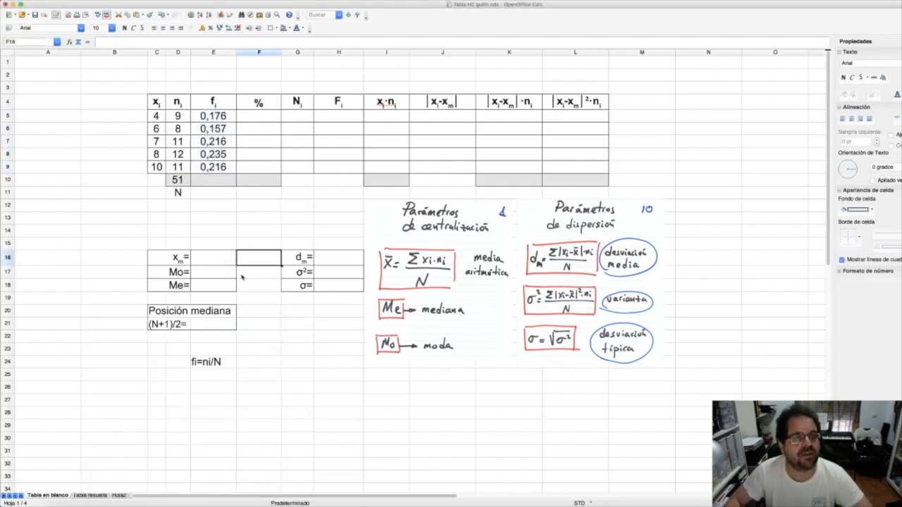
{"action": "key", "text": "super+z"}
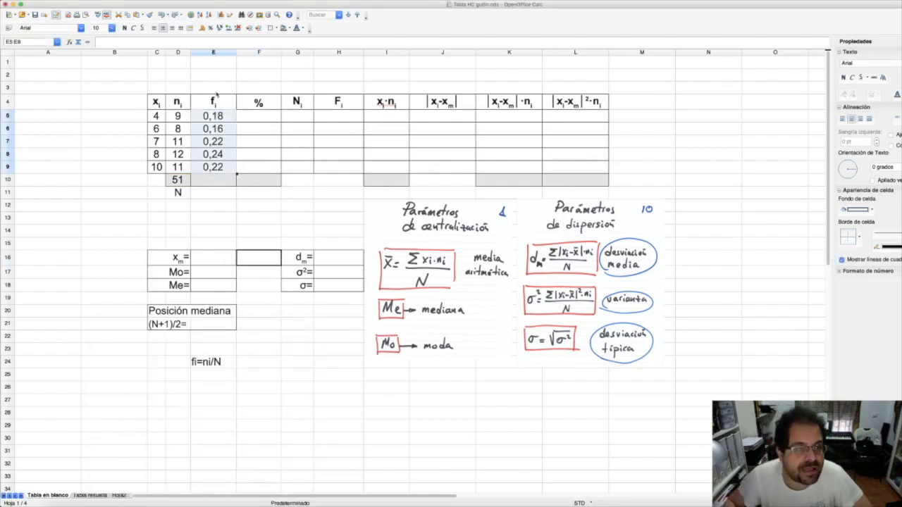
- Round the relative frequency in E5 with =REDONDEAR(D5/$D$10;2) and fill the formula down to E9
{"action": "left_click", "coordinate": [213, 116]}
{"action": "double_click", "coordinate": [206, 116]}
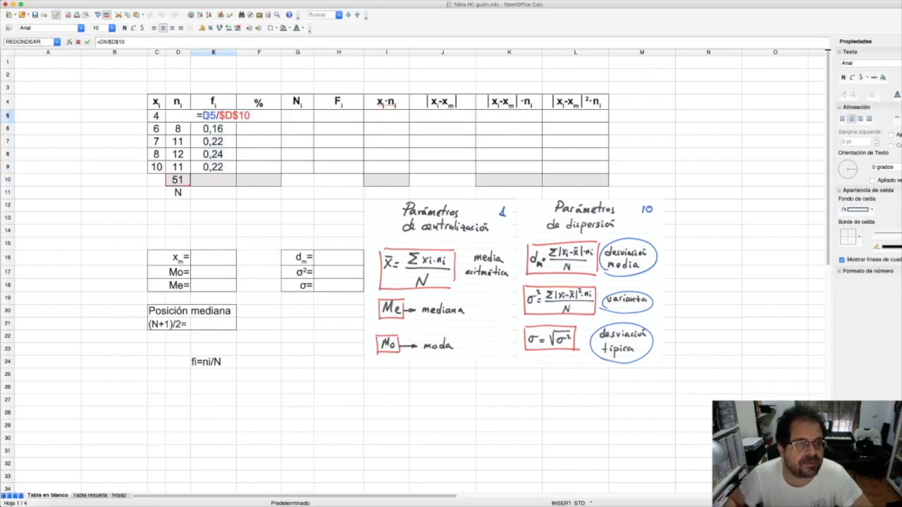
{"action": "type", "text": "redondear"}
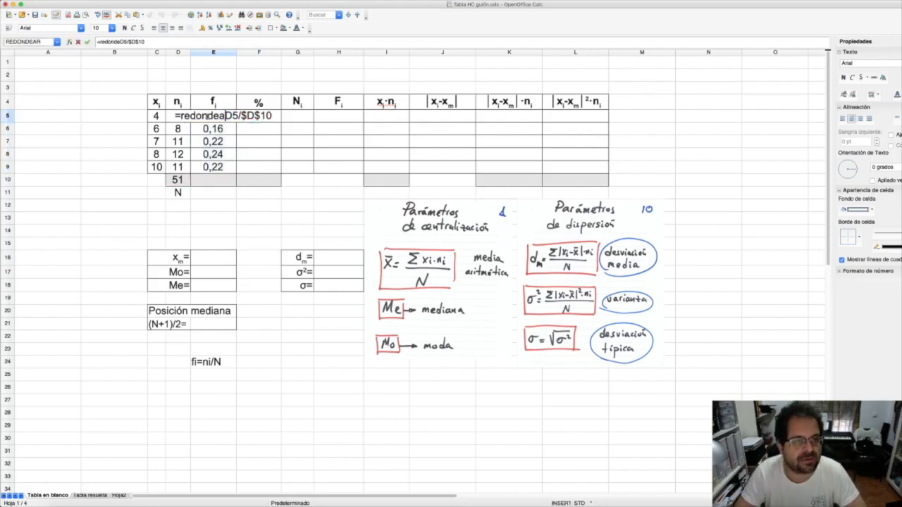
{"action": "type", "text": "("}
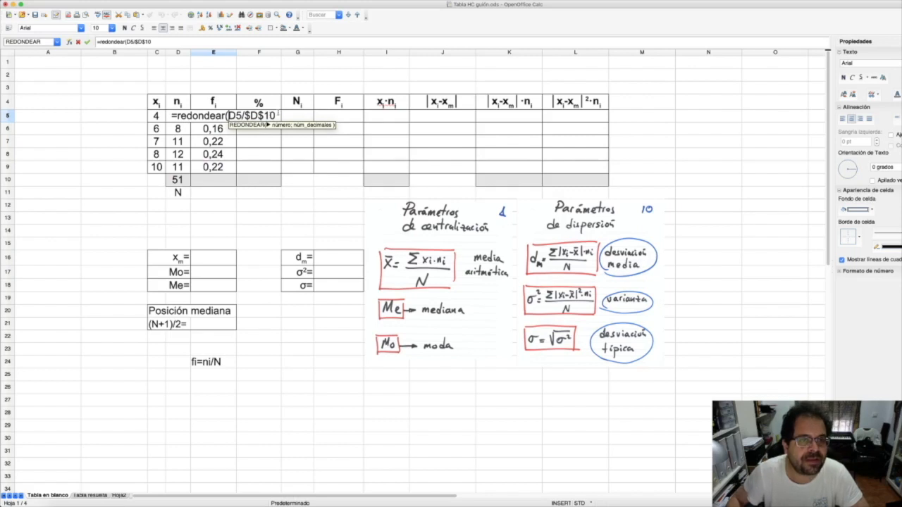
{"action": "type", "text": ";2)"}
{"action": "key", "text": "Return"}
{"action": "left_click", "coordinate": [210, 118]}
{"action": "left_click_drag", "start_coordinate": [237, 123], "coordinate": [232, 178]}
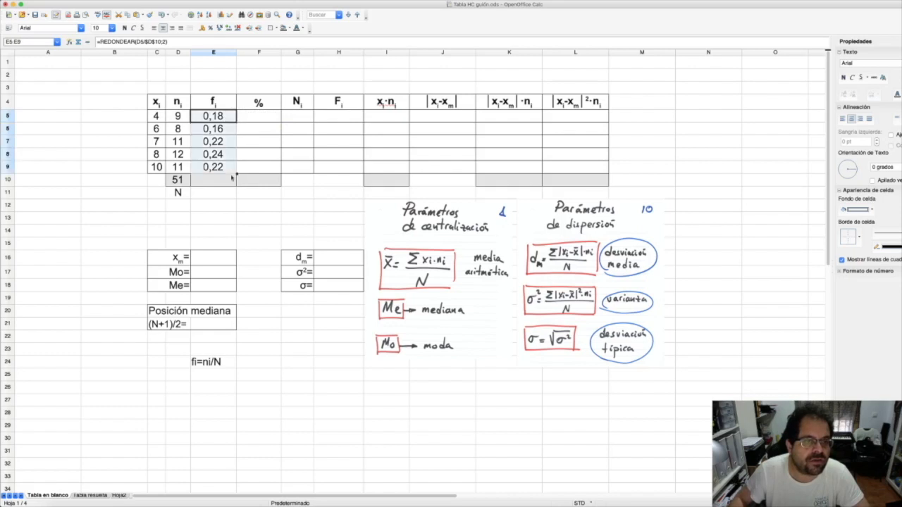
{"action": "left_click", "coordinate": [213, 217]}
- Try displaying the rounded values in E5:E9 with three decimals, and undo both that format and the rounding formulas
{"action": "left_click_drag", "start_coordinate": [212, 117], "coordinate": [221, 168]}
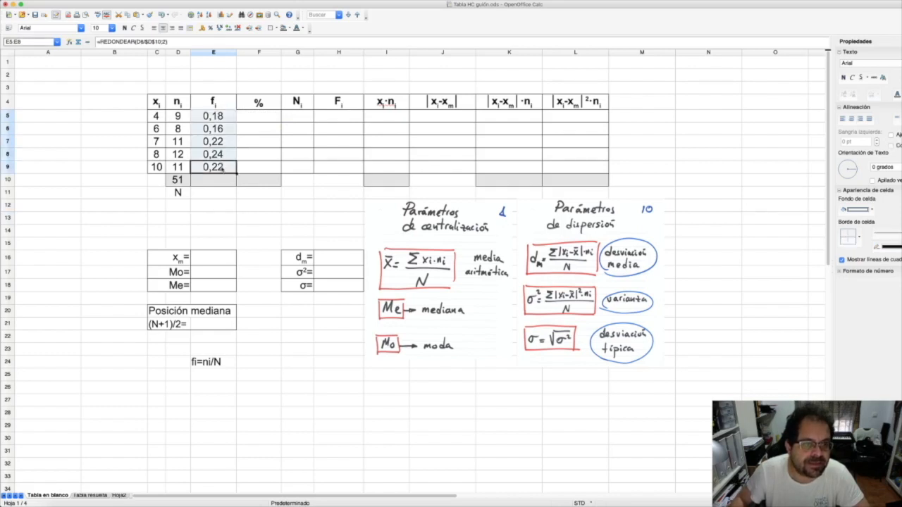
{"action": "right_click", "coordinate": [221, 168]}
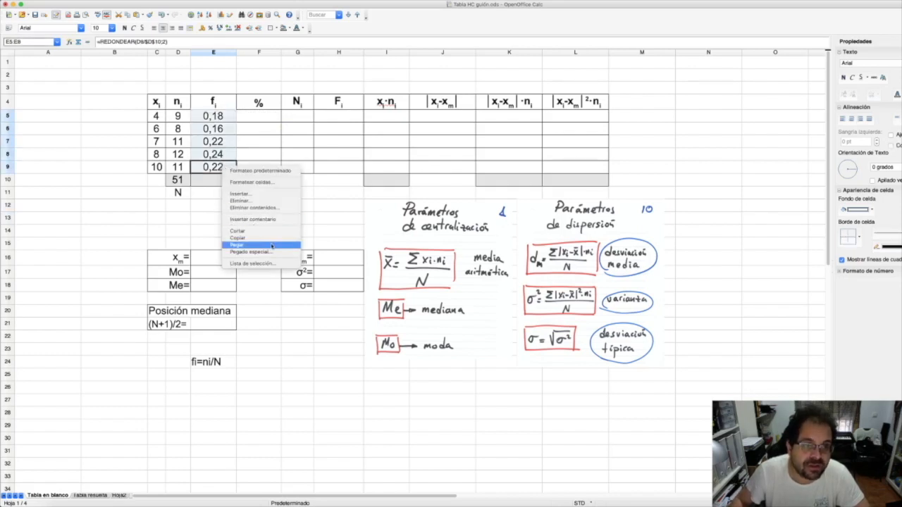
{"action": "left_click", "coordinate": [277, 184]}
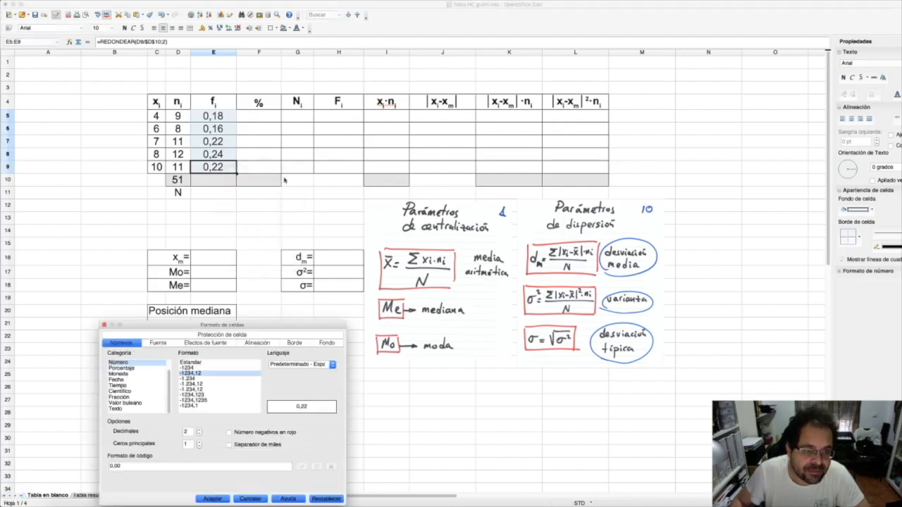
{"action": "left_click", "coordinate": [199, 430]}
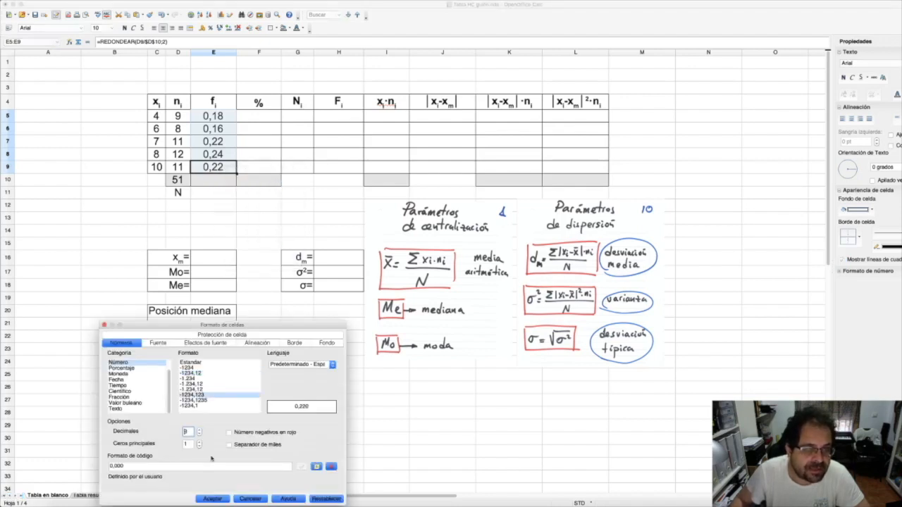
{"action": "left_click", "coordinate": [219, 499]}
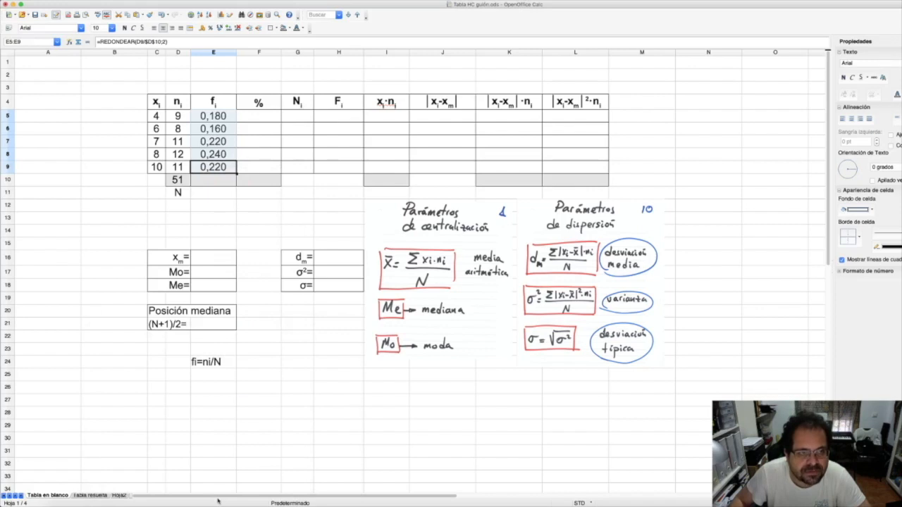
{"action": "left_click", "coordinate": [278, 451]}
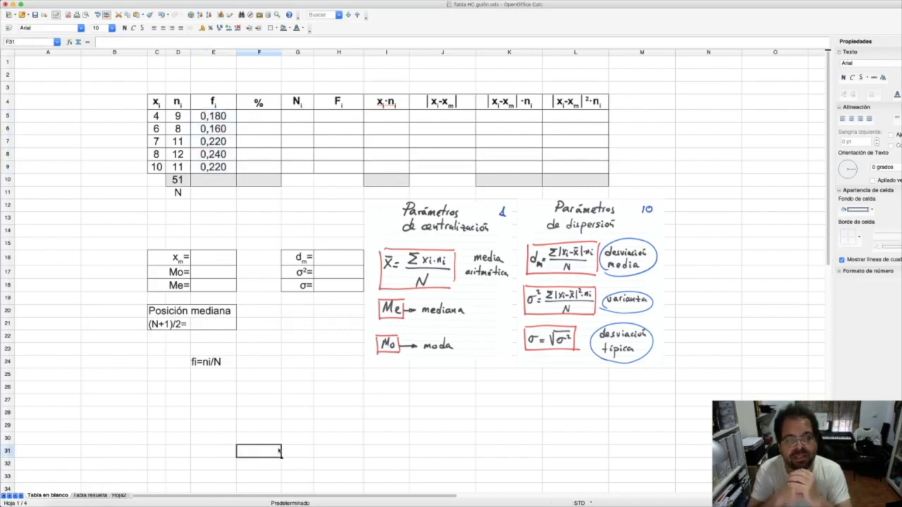
{"action": "key", "text": "super+z"}
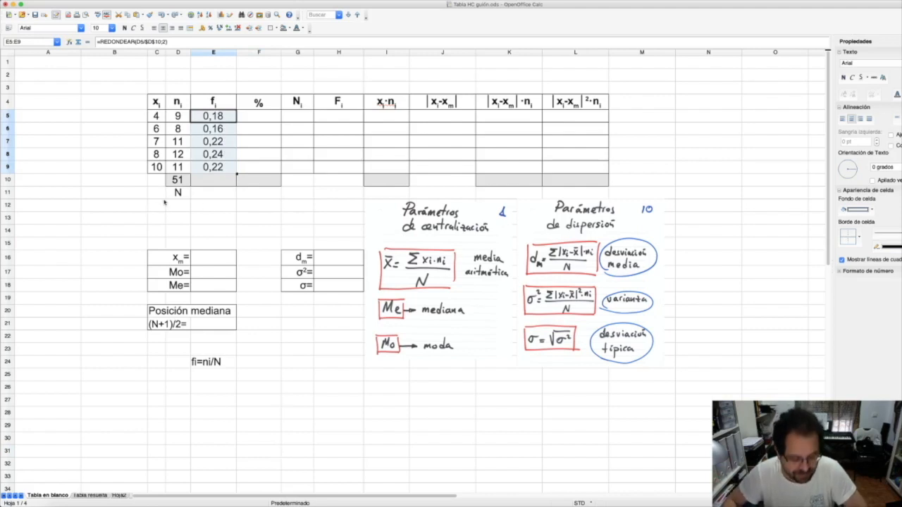
{"action": "key", "text": "super+z"}
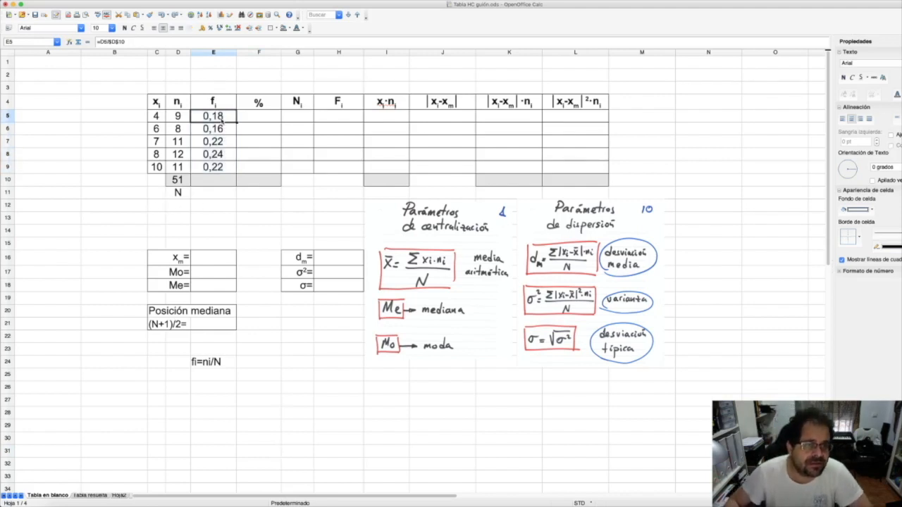
- Format the unrounded relative frequencies in E5:E9 as numbers with three decimals
{"action": "left_click_drag", "start_coordinate": [221, 119], "coordinate": [228, 167]}
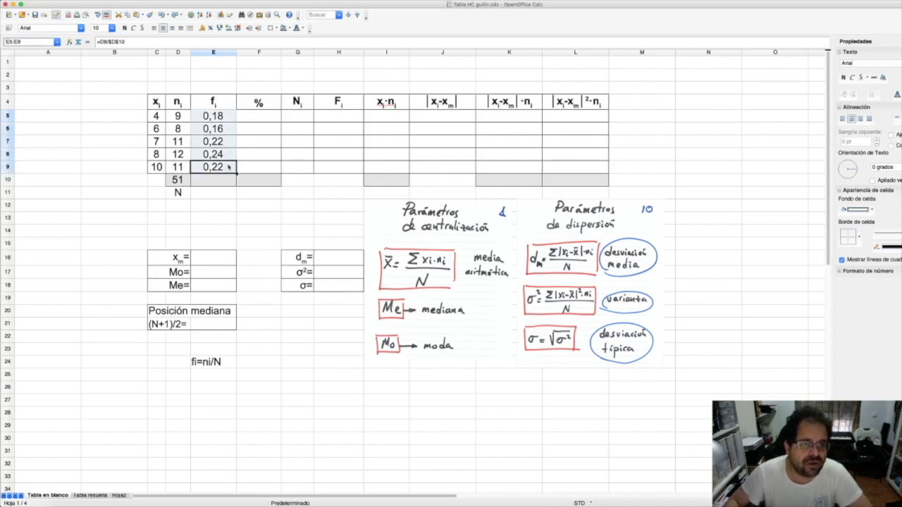
{"action": "right_click", "coordinate": [230, 168]}
{"action": "left_click", "coordinate": [269, 181]}
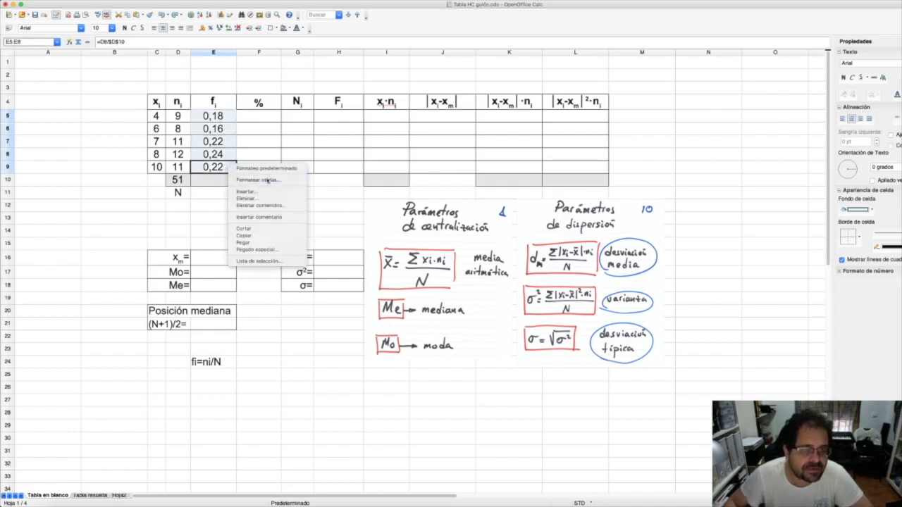
{"action": "left_click", "coordinate": [198, 431]}
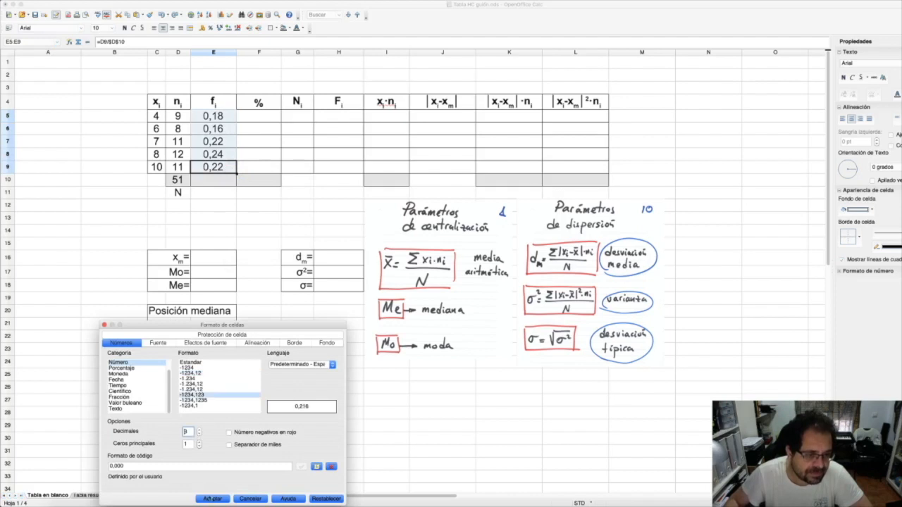
{"action": "left_click", "coordinate": [211, 501]}
- Copy the total formula from D10 into E10 to sum the relative frequencies
{"action": "left_click", "coordinate": [208, 181]}
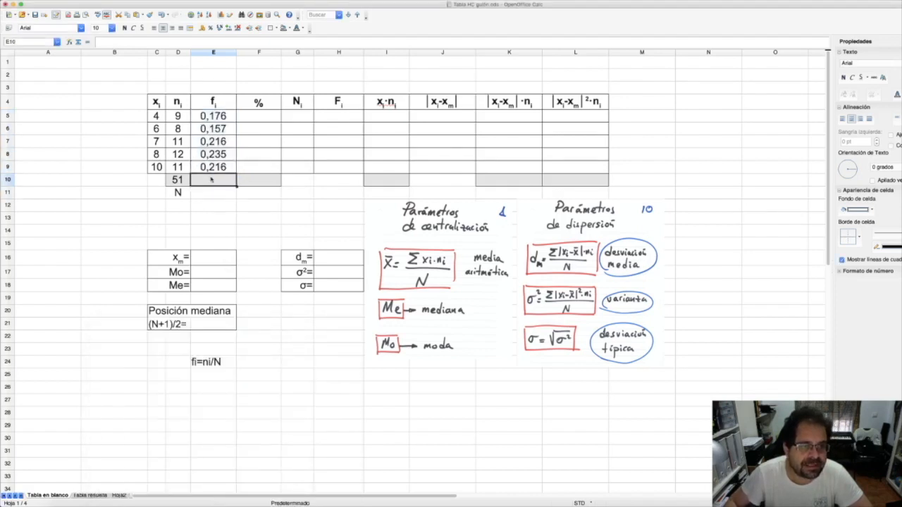
{"action": "left_click", "coordinate": [185, 182]}
{"action": "left_click_drag", "start_coordinate": [190, 186], "coordinate": [215, 186]}
{"action": "left_click", "coordinate": [217, 197]}
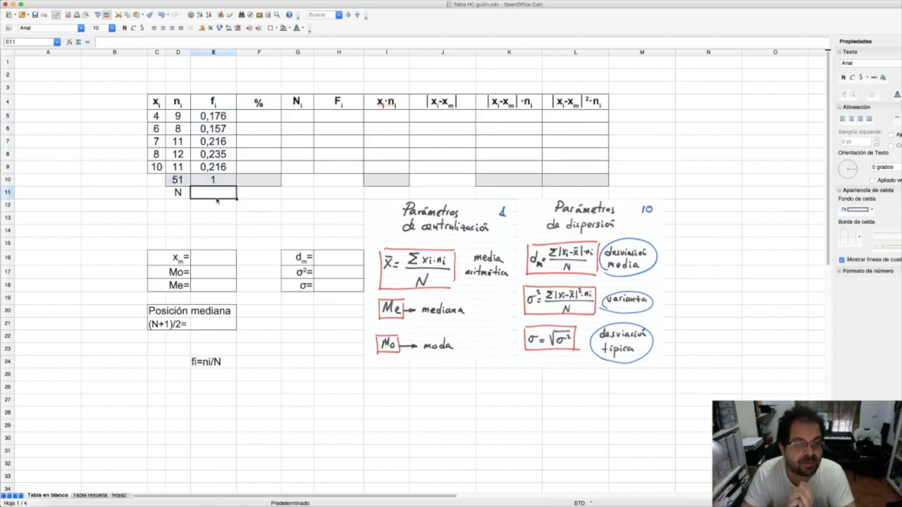
- Compare the three-decimal relative frequencies in E5:E9 with their total in E10
{"action": "left_click", "coordinate": [205, 115]}
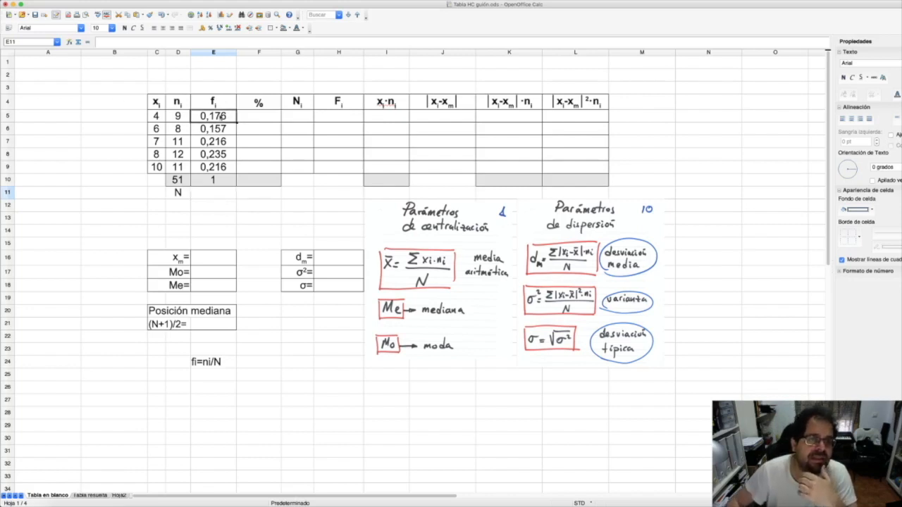
{"action": "left_click", "coordinate": [223, 129]}
{"action": "left_click", "coordinate": [232, 141]}
{"action": "left_click", "coordinate": [235, 155]}
{"action": "left_click", "coordinate": [224, 185]}
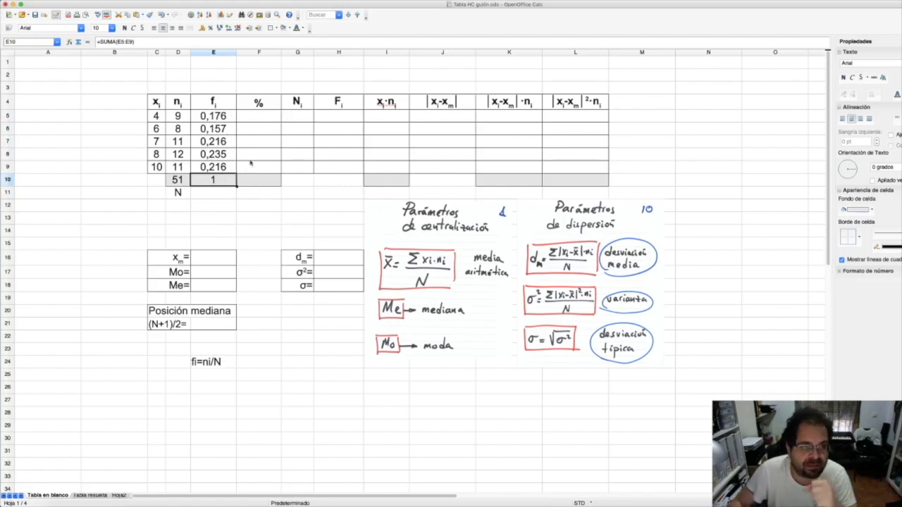
{"action": "left_click_drag", "start_coordinate": [229, 119], "coordinate": [223, 167]}
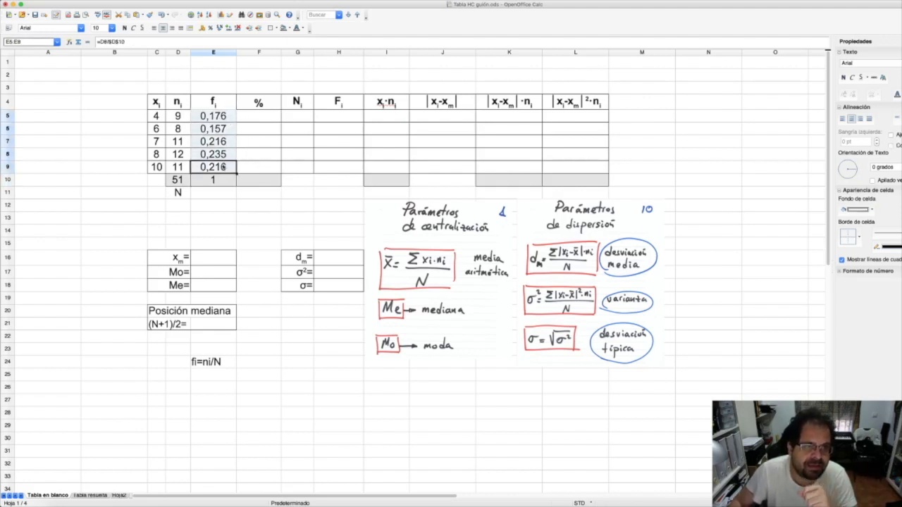
{"action": "left_click", "coordinate": [258, 117]}
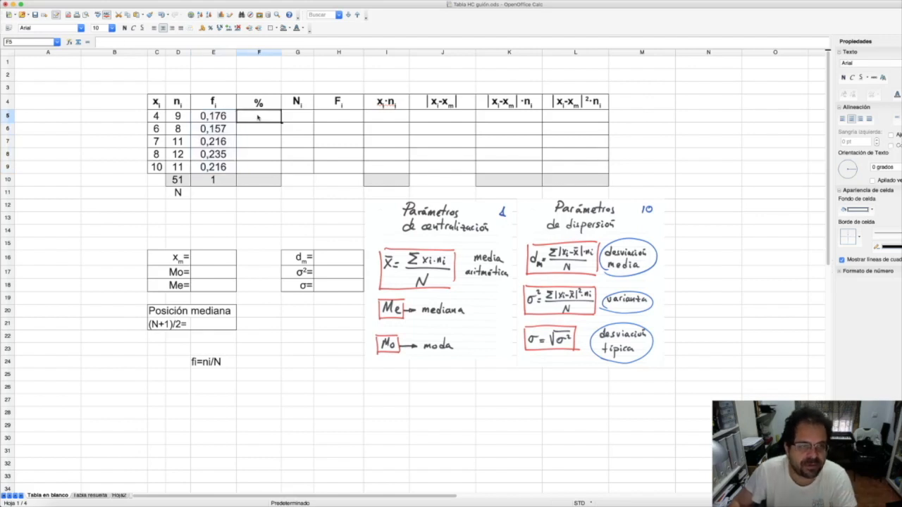
{"action": "left_click_drag", "start_coordinate": [223, 118], "coordinate": [227, 167]}
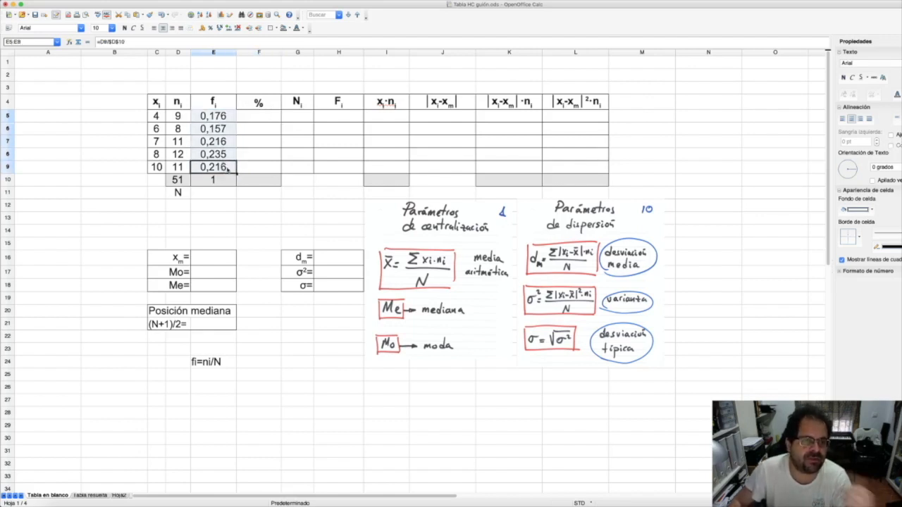
- Calculate the percentage in F5 with =E5*100 and fill the formula down to F9
{"action": "left_click", "coordinate": [267, 118]}
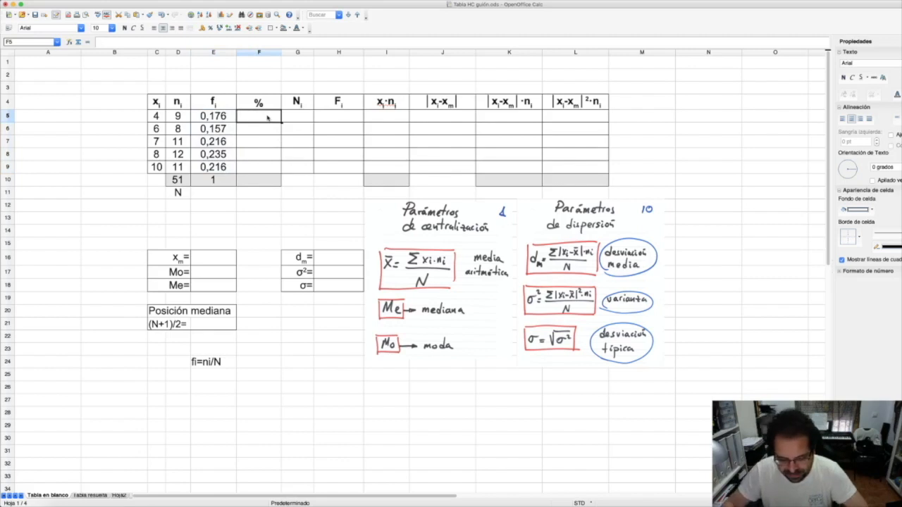
{"action": "type", "text": "="}
{"action": "left_click", "coordinate": [222, 119]}
{"action": "type", "text": "*100"}
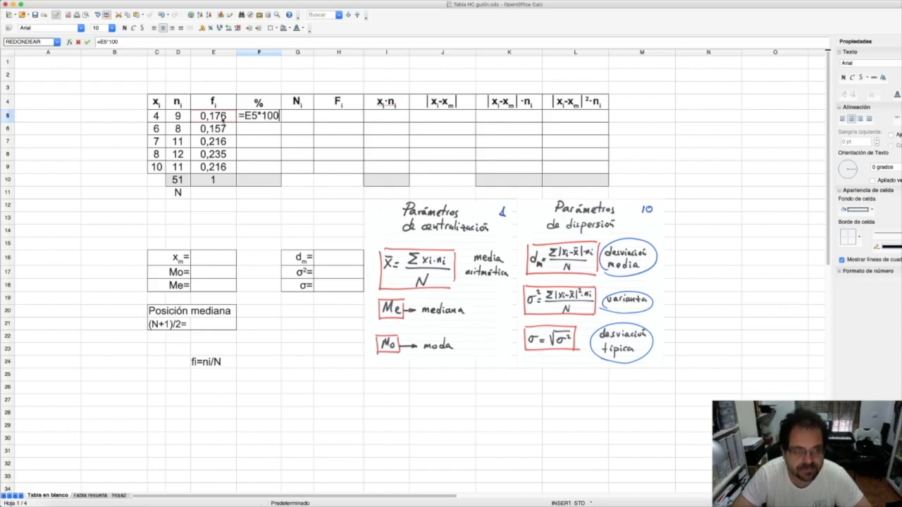
{"action": "key", "text": "Return"}
{"action": "left_click", "coordinate": [257, 118]}
{"action": "left_click_drag", "start_coordinate": [281, 122], "coordinate": [281, 172]}
{"action": "left_click", "coordinate": [259, 231]}
- Format the percentages in F5:F9 as numbers with two decimals
{"action": "left_click_drag", "start_coordinate": [271, 119], "coordinate": [268, 167]}
{"action": "right_click", "coordinate": [268, 167]}
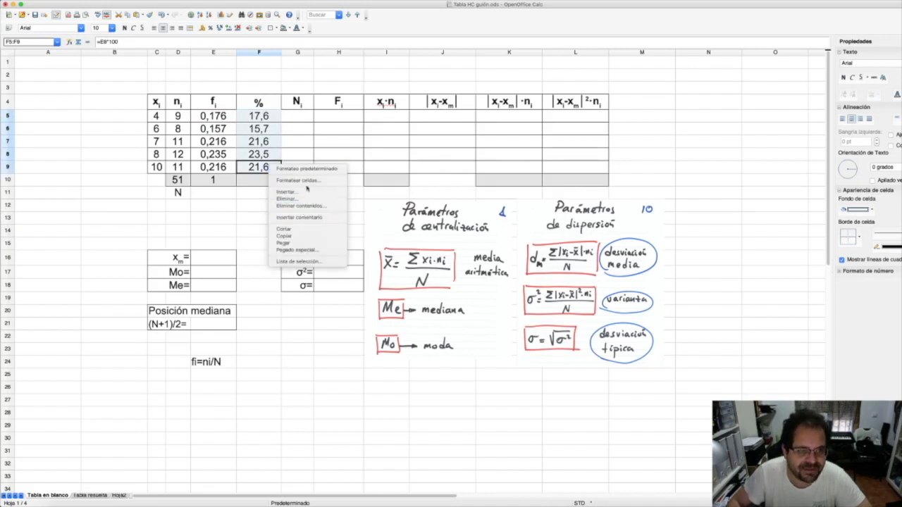
{"action": "left_click", "coordinate": [305, 180]}
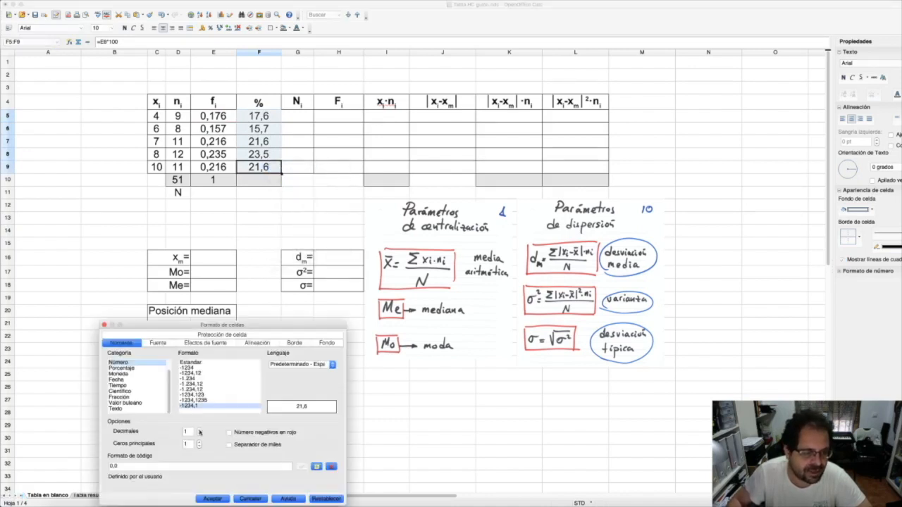
{"action": "left_click", "coordinate": [199, 430]}
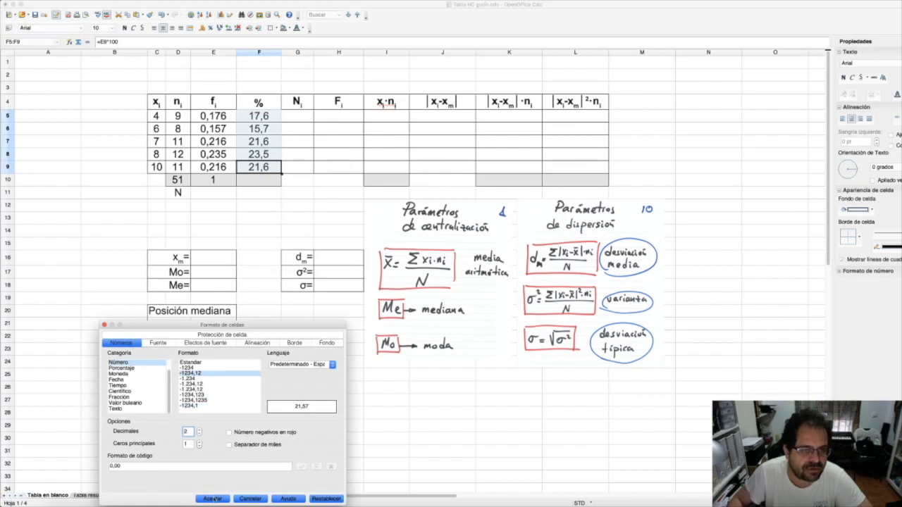
{"action": "left_click", "coordinate": [213, 499]}
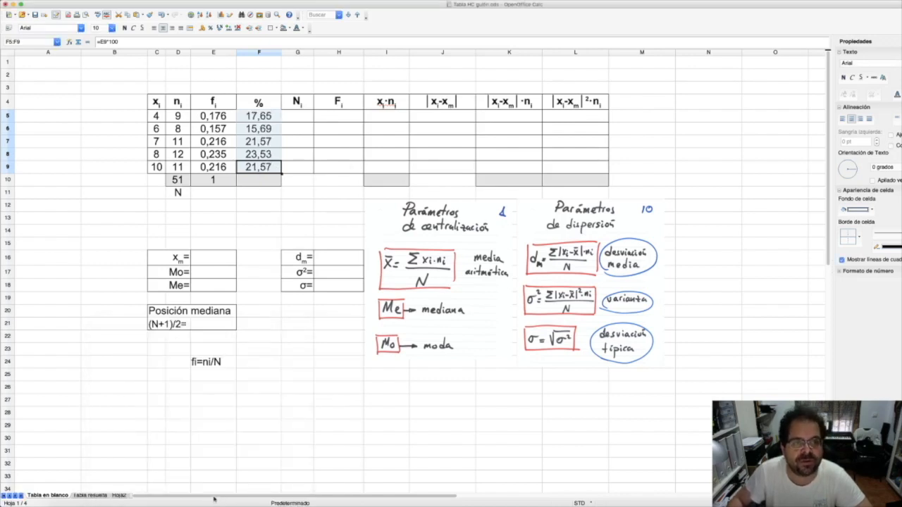
- Reduce the percentages in F5:F9 to one decimal place
{"action": "left_click_drag", "start_coordinate": [215, 117], "coordinate": [216, 166]}
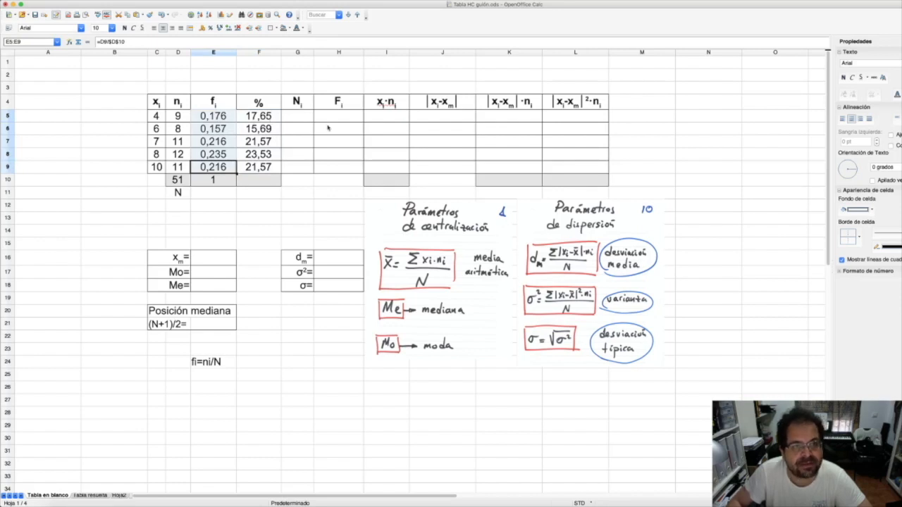
{"action": "left_click", "coordinate": [260, 216]}
{"action": "left_click_drag", "start_coordinate": [259, 116], "coordinate": [263, 166]}
{"action": "right_click", "coordinate": [263, 166]}
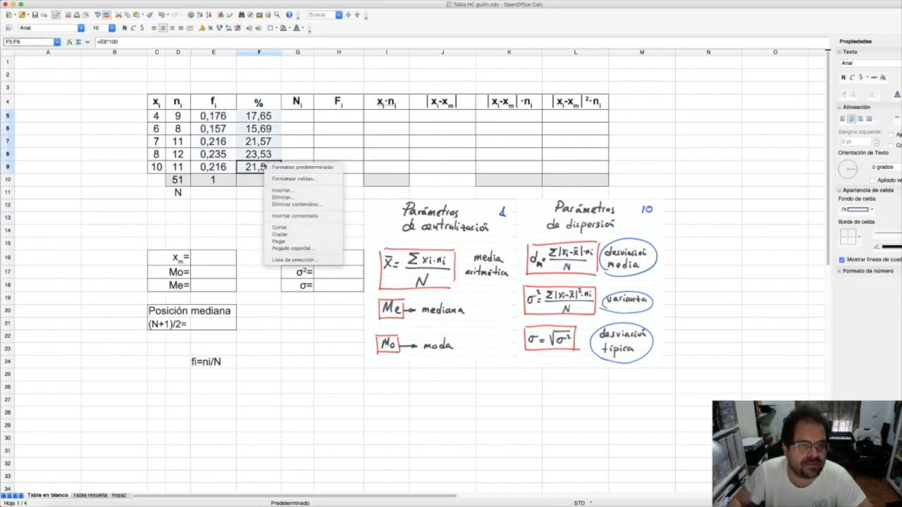
{"action": "left_click", "coordinate": [293, 179]}
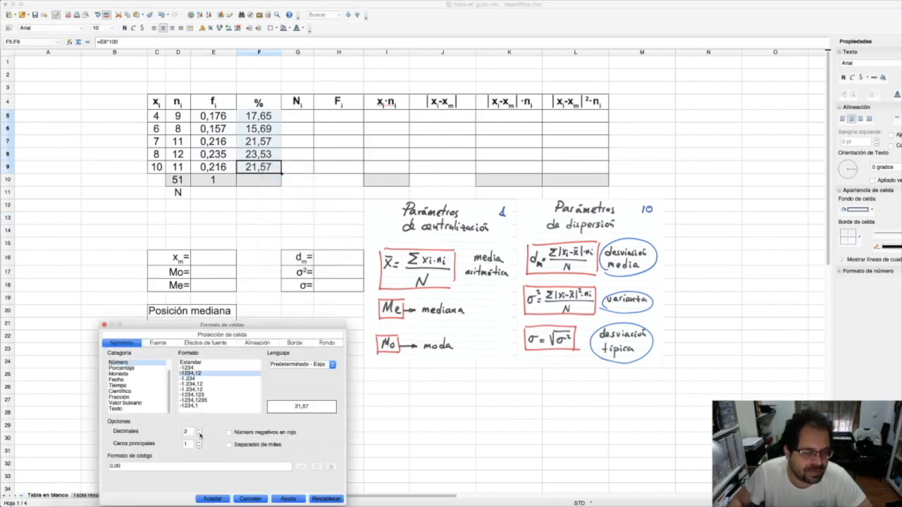
{"action": "left_click", "coordinate": [200, 436]}
{"action": "left_click", "coordinate": [212, 499]}
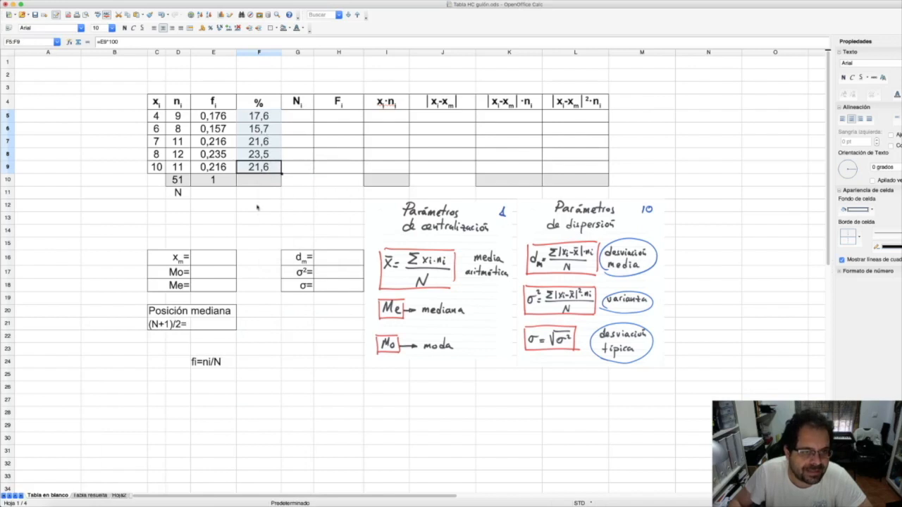
{"action": "left_click", "coordinate": [259, 206]}
- Copy the total formula from E10 into F10 to sum the percentages
{"action": "left_click", "coordinate": [219, 182]}
{"action": "left_click_drag", "start_coordinate": [238, 185], "coordinate": [271, 185]}
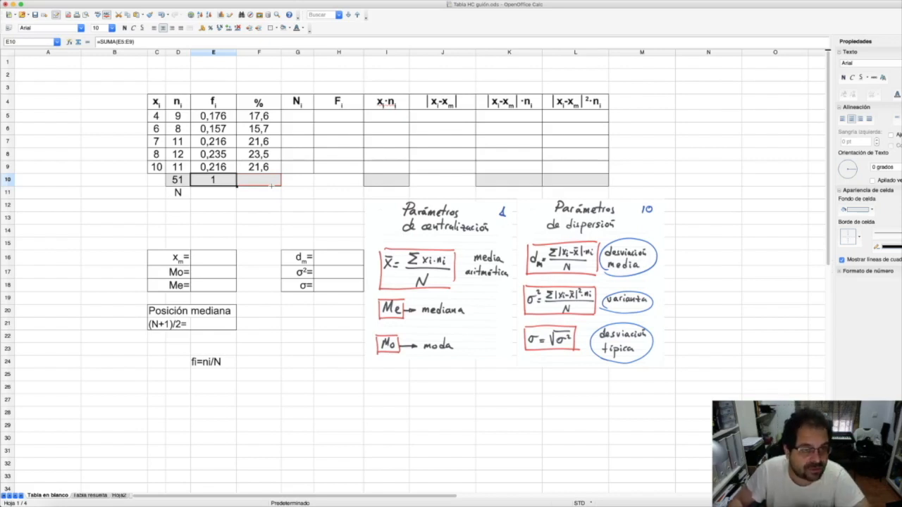
{"action": "left_click_drag", "start_coordinate": [271, 186], "coordinate": [272, 185]}
{"action": "left_click", "coordinate": [260, 205]}
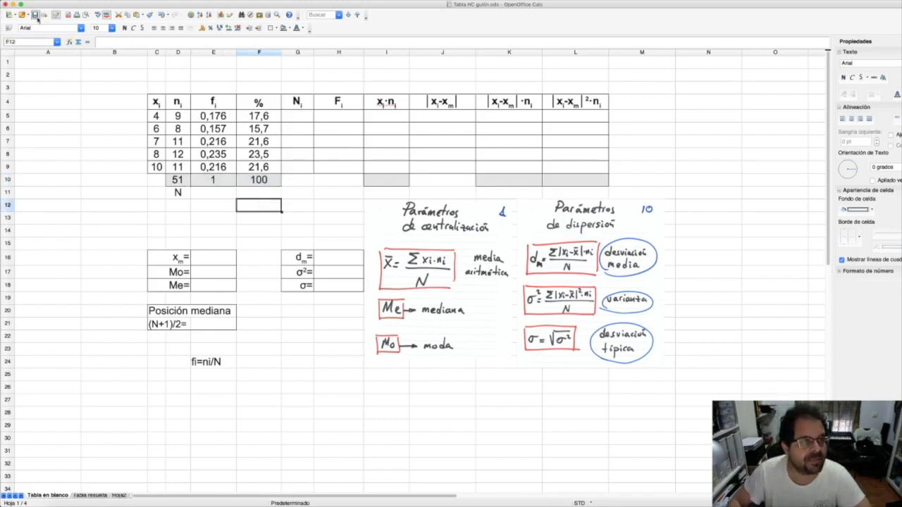
{"action": "left_click", "coordinate": [307, 104]}
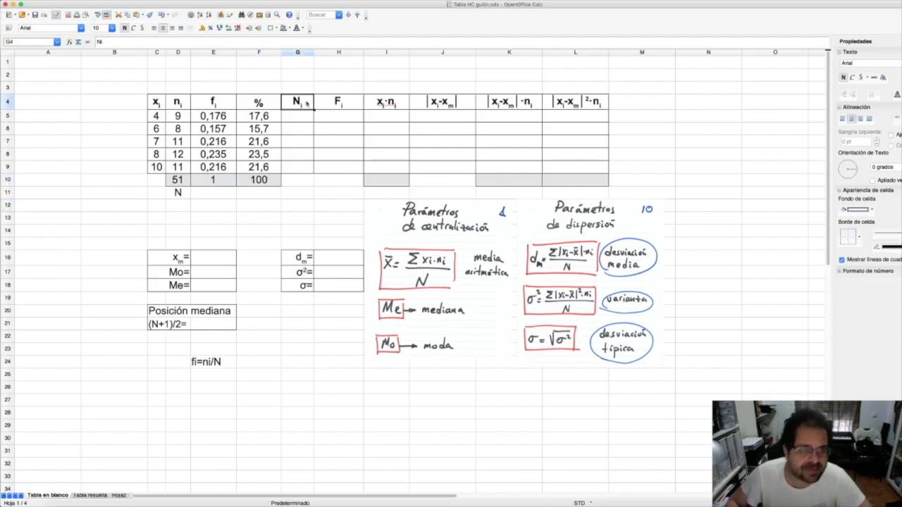
{"action": "left_click", "coordinate": [186, 116]}
{"action": "left_click", "coordinate": [295, 117]}
{"action": "type", "text": "9"}
{"action": "key", "text": "Return"}
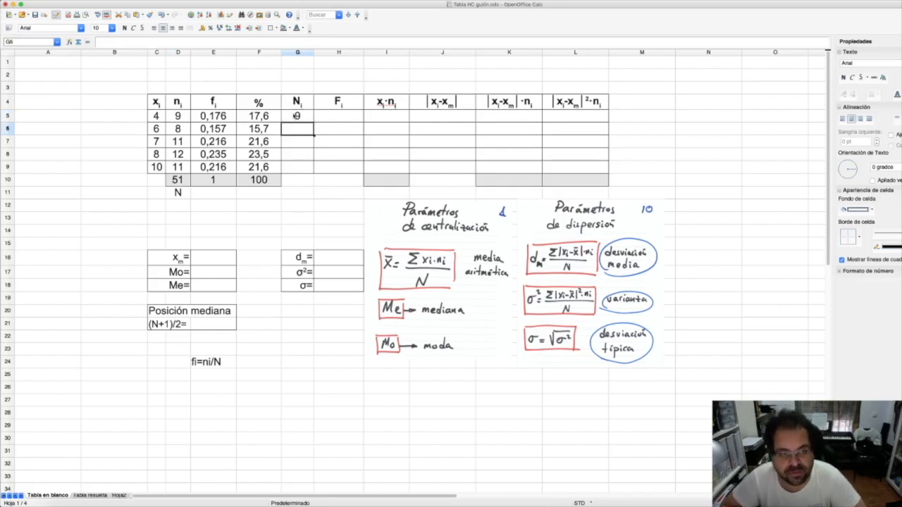
{"action": "left_click", "coordinate": [297, 116]}
{"action": "key", "text": "BackSpace"}
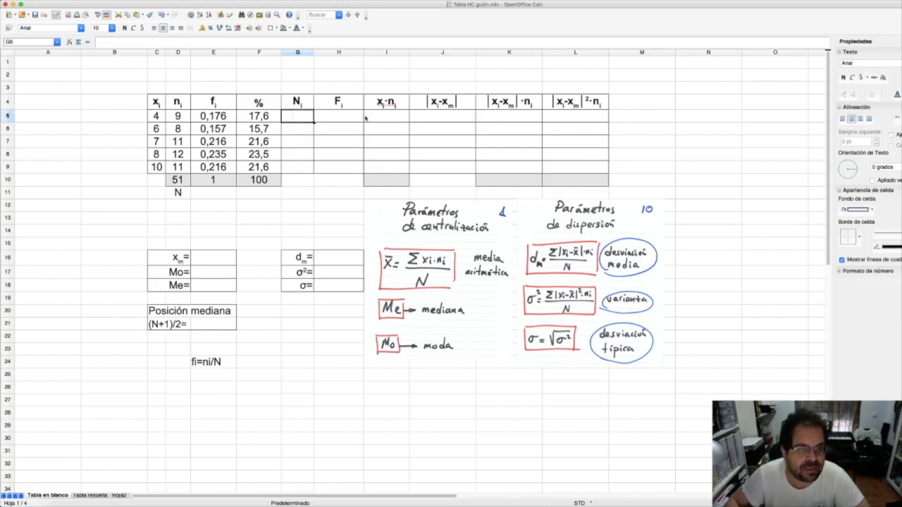
- Set the first cumulative frequency in G5 to the first absolute frequency with =D5
{"action": "type", "text": "="}
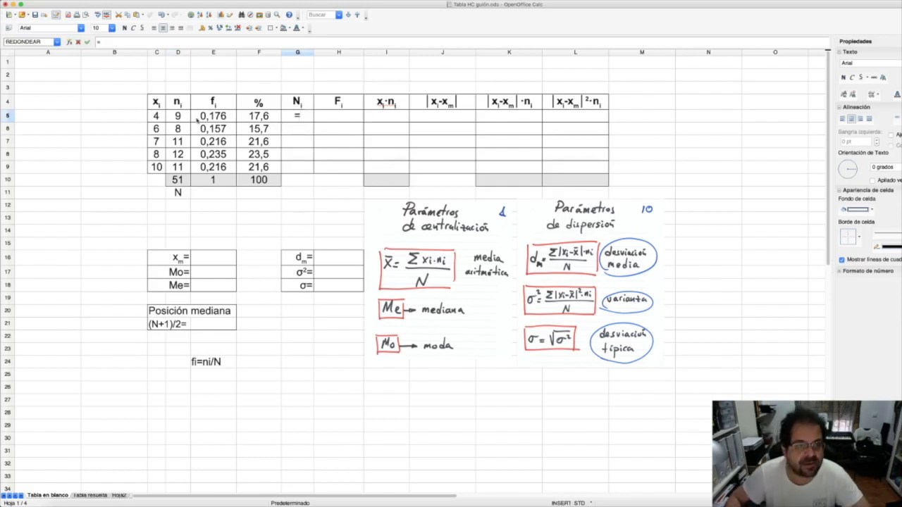
{"action": "left_click", "coordinate": [179, 115]}
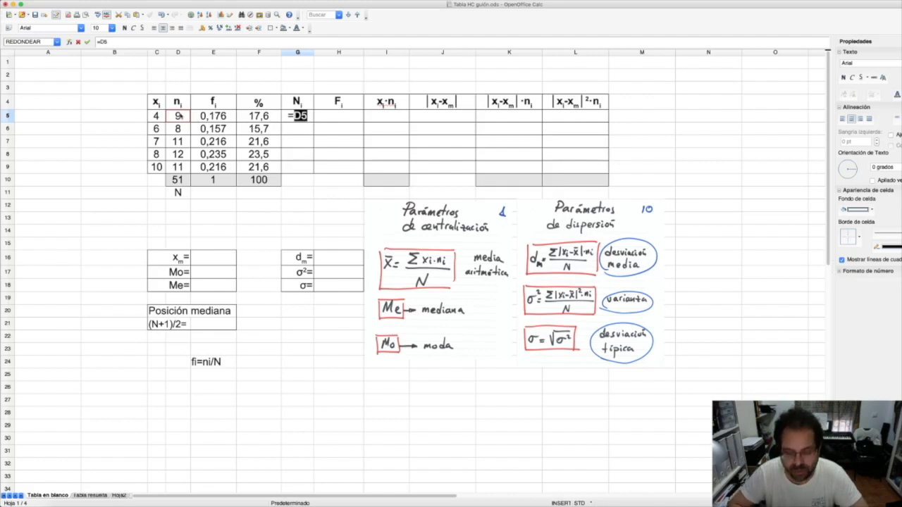
{"action": "key", "text": "Return"}
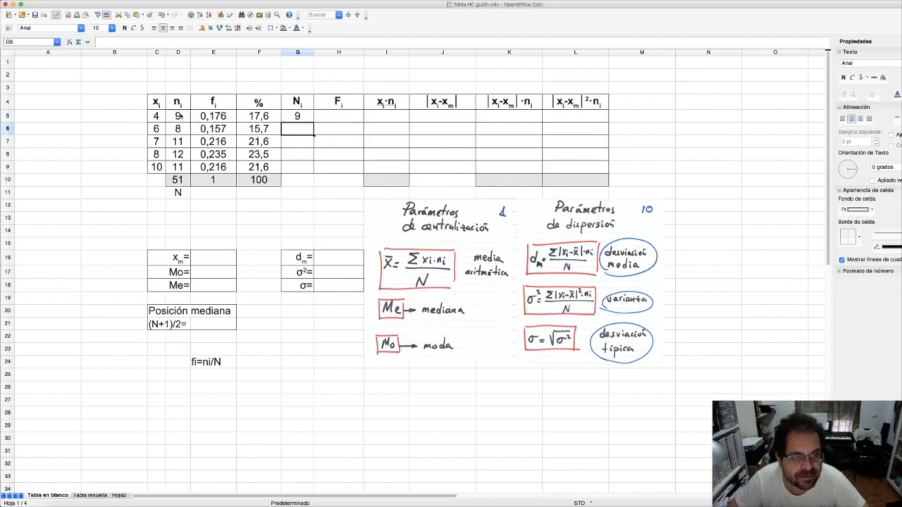
- Calculate the cumulative frequency in G6 with =G5+D6 and fill the formula down to G9
{"action": "scroll", "coordinate": [181, 115], "scroll_direction": "right", "scroll_amount": 5}
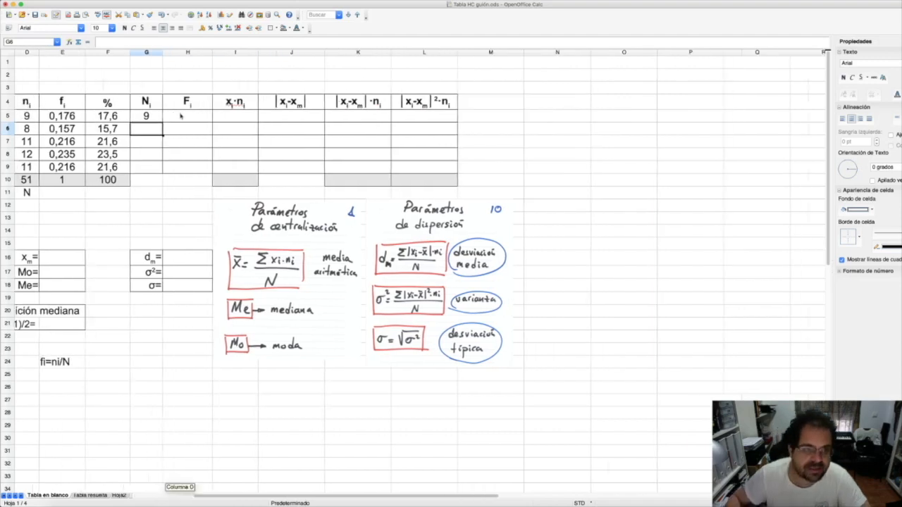
{"action": "scroll", "coordinate": [294, 122], "scroll_direction": "left", "scroll_amount": 5}
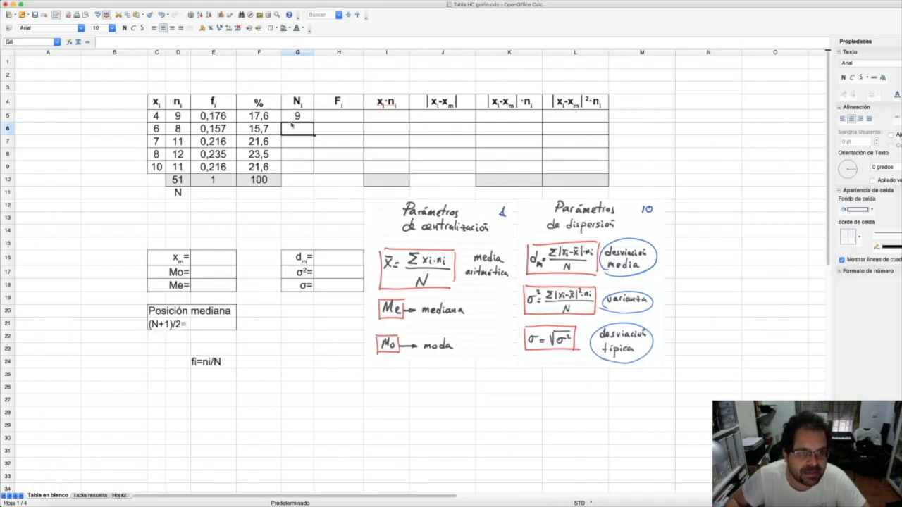
{"action": "type", "text": "="}
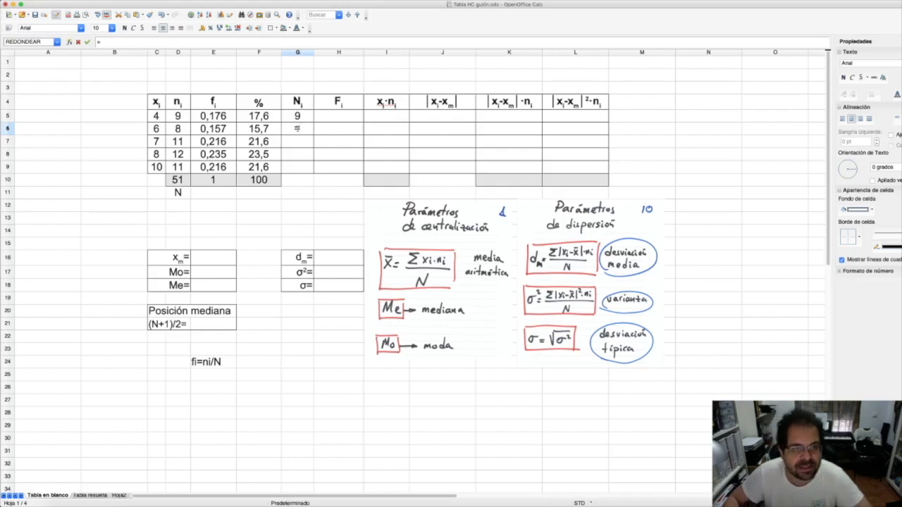
{"action": "left_click", "coordinate": [297, 116]}
{"action": "type", "text": "+"}
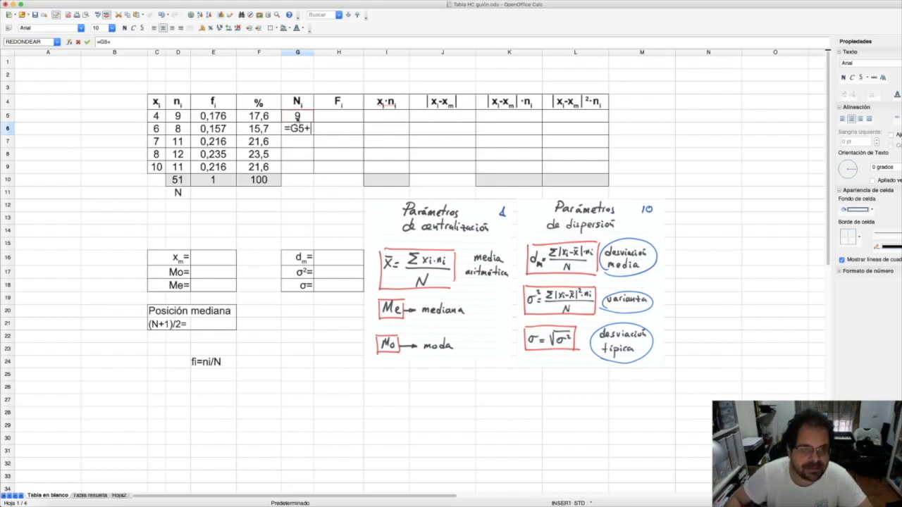
{"action": "left_click", "coordinate": [177, 129]}
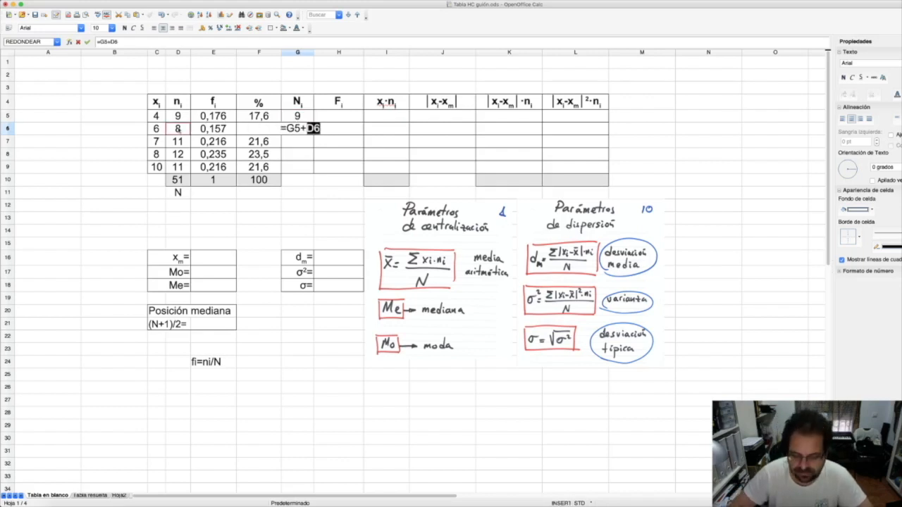
{"action": "key", "text": "Return"}
{"action": "left_click", "coordinate": [309, 131]}
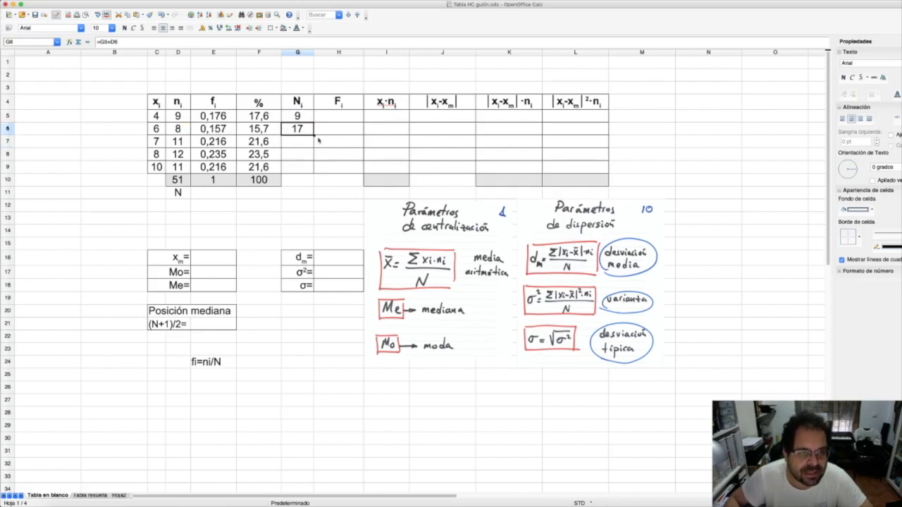
{"action": "left_click_drag", "start_coordinate": [314, 135], "coordinate": [310, 170]}
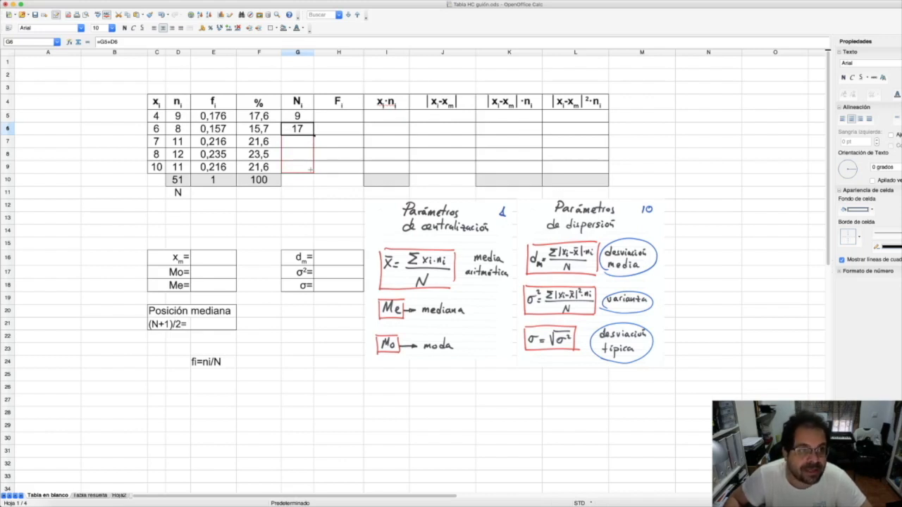
{"action": "left_click_drag", "start_coordinate": [311, 172], "coordinate": [312, 172]}
{"action": "left_click", "coordinate": [300, 182]}
- Shade the last cumulative frequency cell, G9, with a grey background
{"action": "key", "text": "Up"}
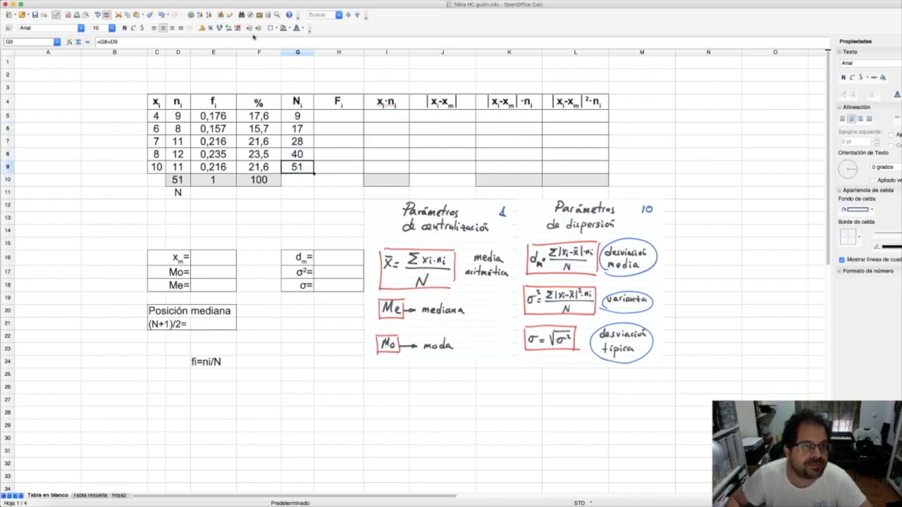
{"action": "left_click", "coordinate": [288, 28]}
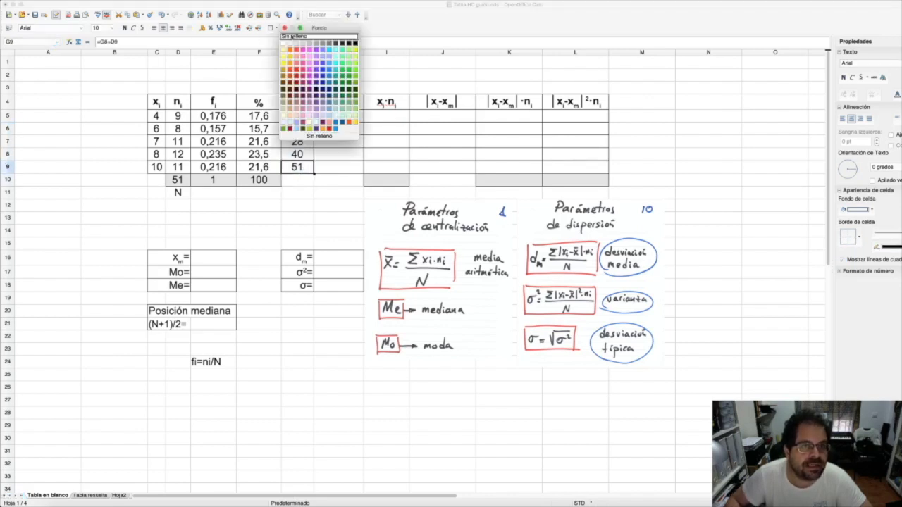
{"action": "left_click", "coordinate": [314, 44]}
{"action": "left_click", "coordinate": [297, 191]}
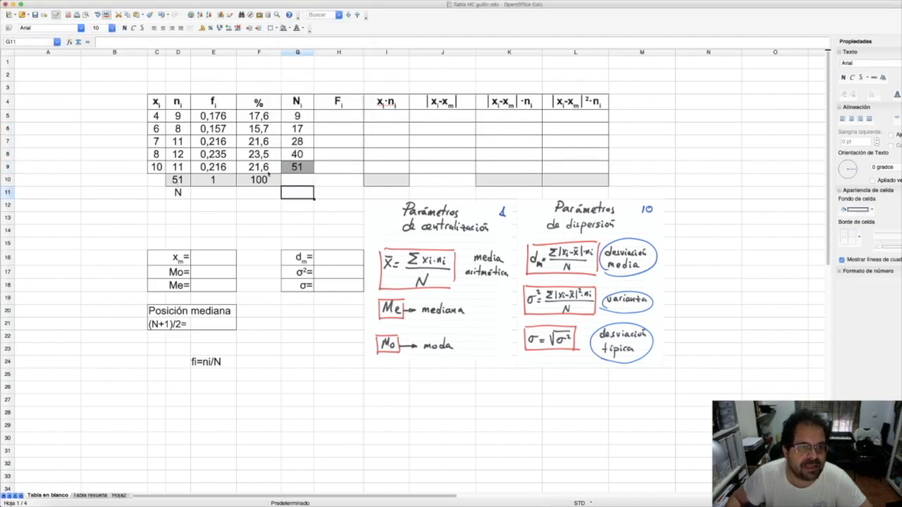
- Fill the cumulative formulas from G5:G9 across into H5:H9 to calculate the cumulative relative frequencies
{"action": "left_click_drag", "start_coordinate": [296, 115], "coordinate": [300, 167]}
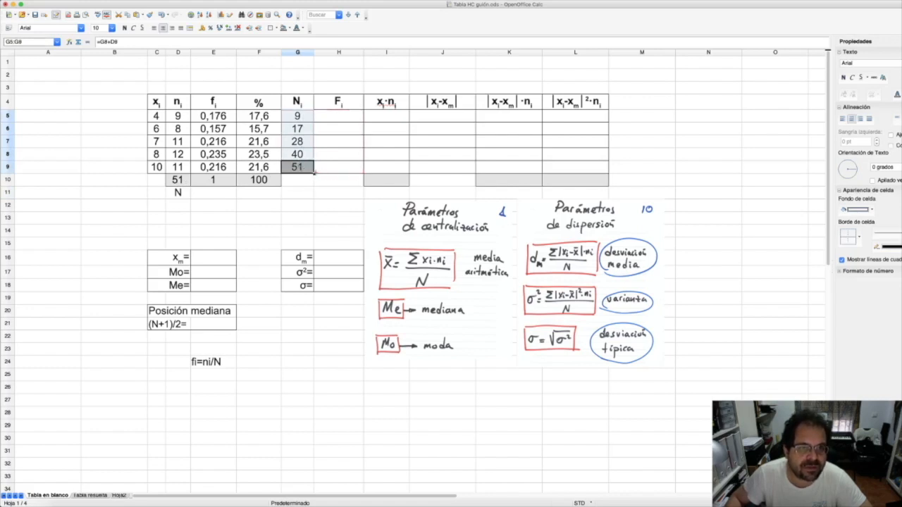
{"action": "left_click", "coordinate": [277, 219]}
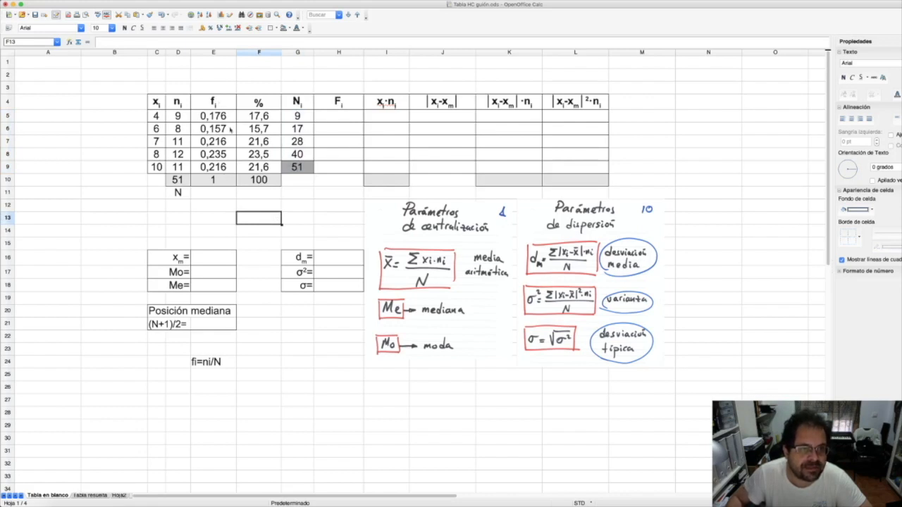
{"action": "left_click_drag", "start_coordinate": [298, 117], "coordinate": [339, 173]}
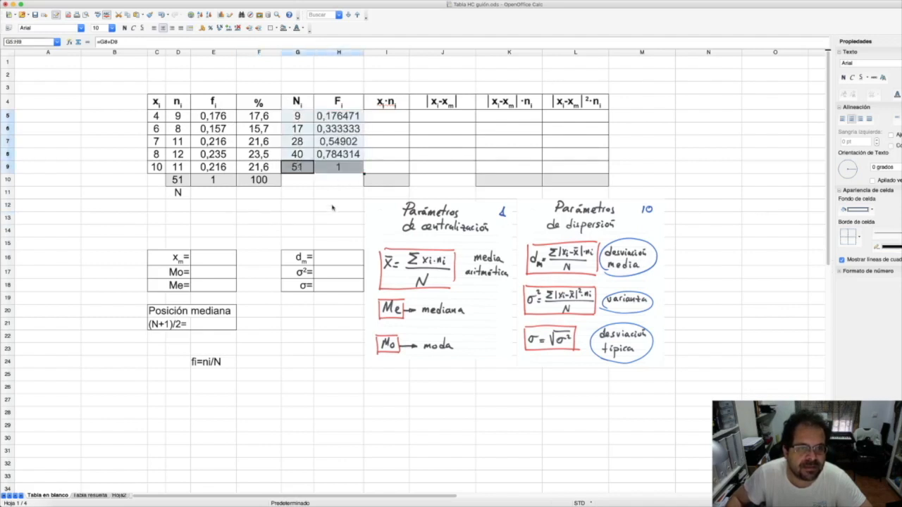
{"action": "left_click", "coordinate": [339, 168]}
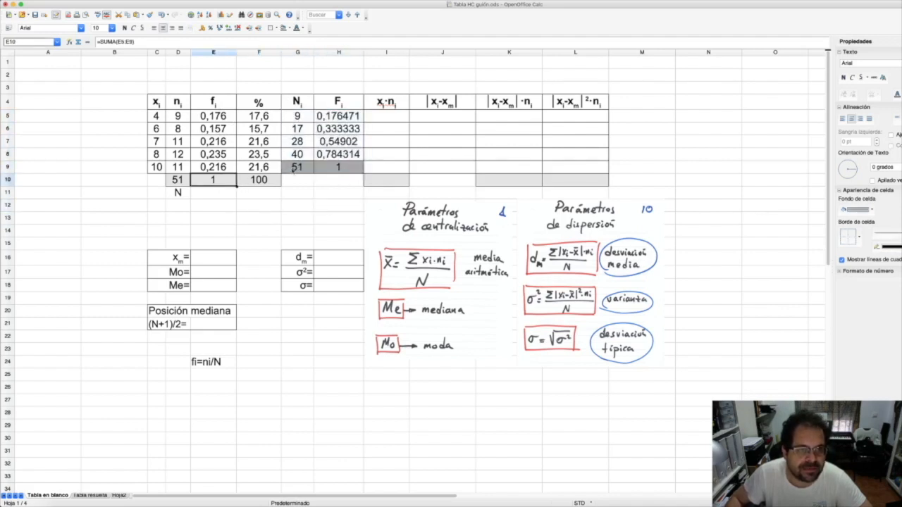
{"action": "left_click", "coordinate": [299, 206]}
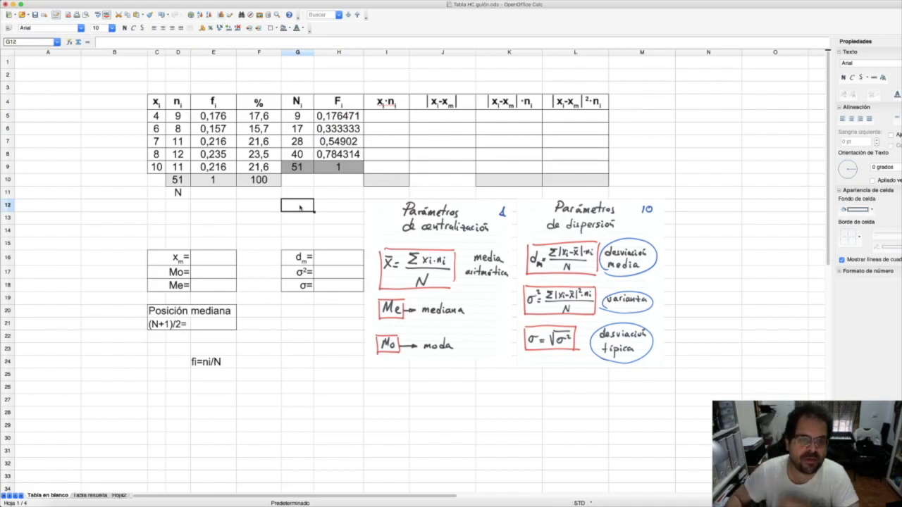
{"action": "left_click", "coordinate": [211, 258]}
{"action": "left_click", "coordinate": [211, 275]}
{"action": "left_click", "coordinate": [213, 287]}
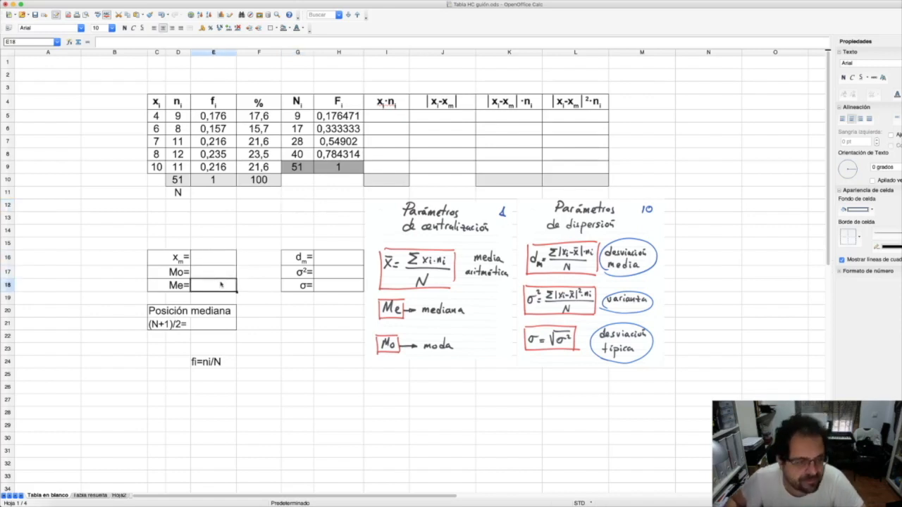
{"action": "left_click", "coordinate": [178, 260]}
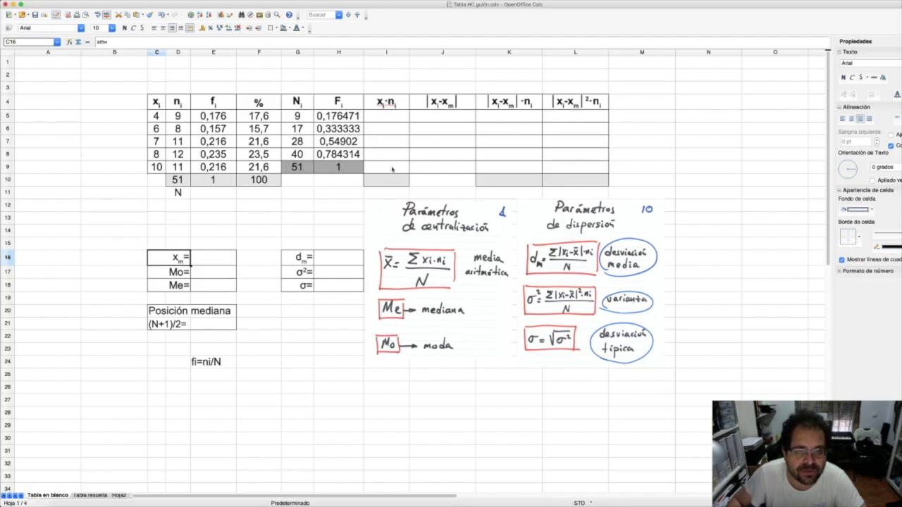
- Calculate the xi·ni product in I5 with =C5*D5 and fill the formula down to I9
{"action": "left_click", "coordinate": [402, 117]}
{"action": "type", "text": "="}
{"action": "left_click", "coordinate": [158, 116]}
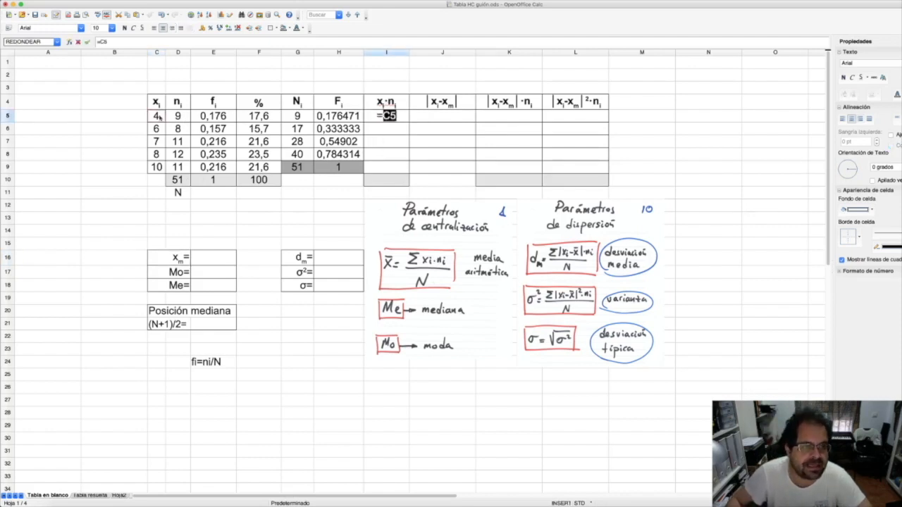
{"action": "type", "text": "*"}
{"action": "left_click", "coordinate": [178, 118]}
{"action": "key", "text": "Return"}
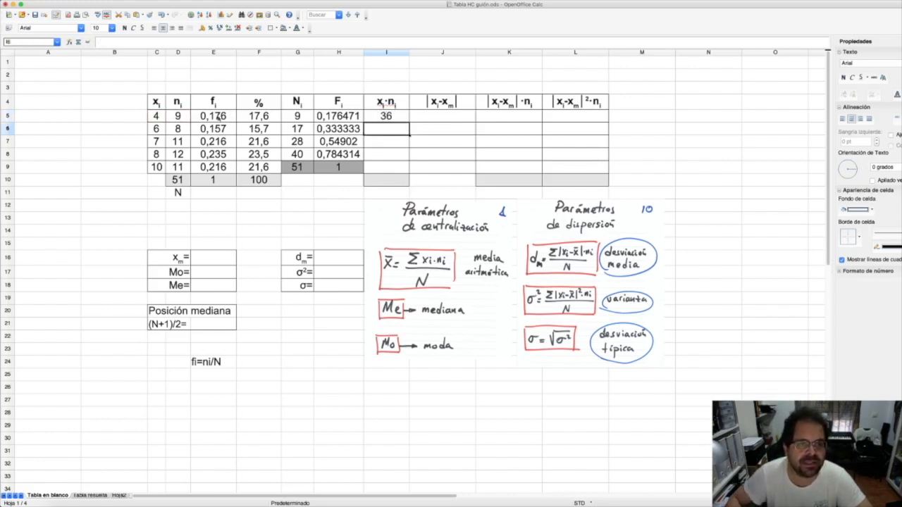
{"action": "left_click", "coordinate": [386, 117]}
{"action": "left_click_drag", "start_coordinate": [409, 123], "coordinate": [409, 173]}
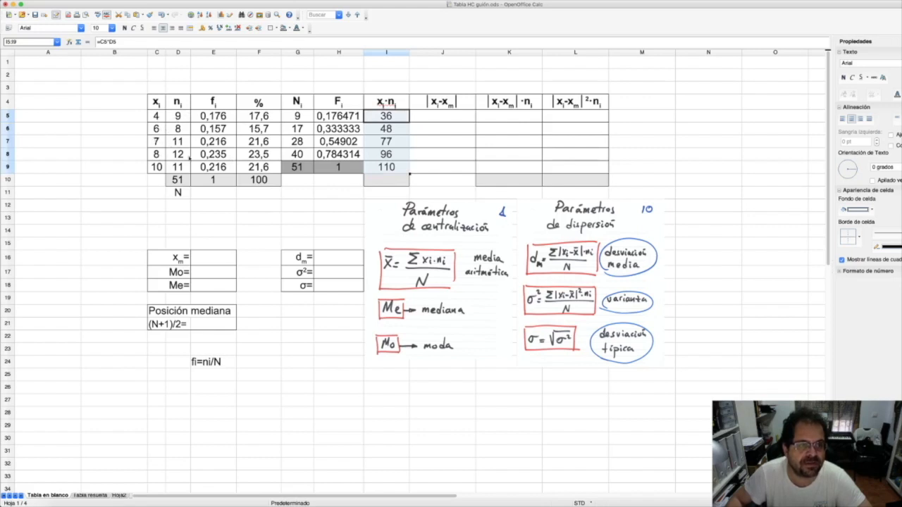
- Copy the total formula from F10 into I10 to sum the xi·ni products
{"action": "left_click", "coordinate": [403, 180]}
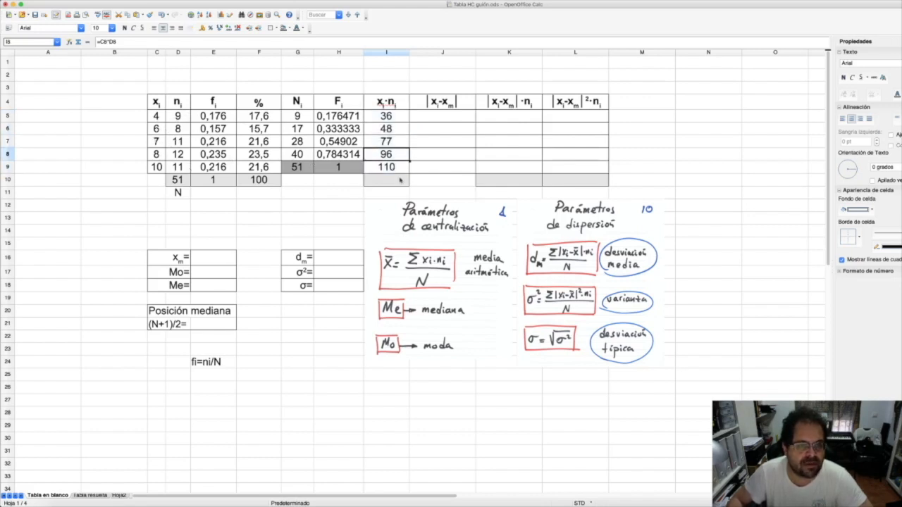
{"action": "left_click", "coordinate": [269, 182]}
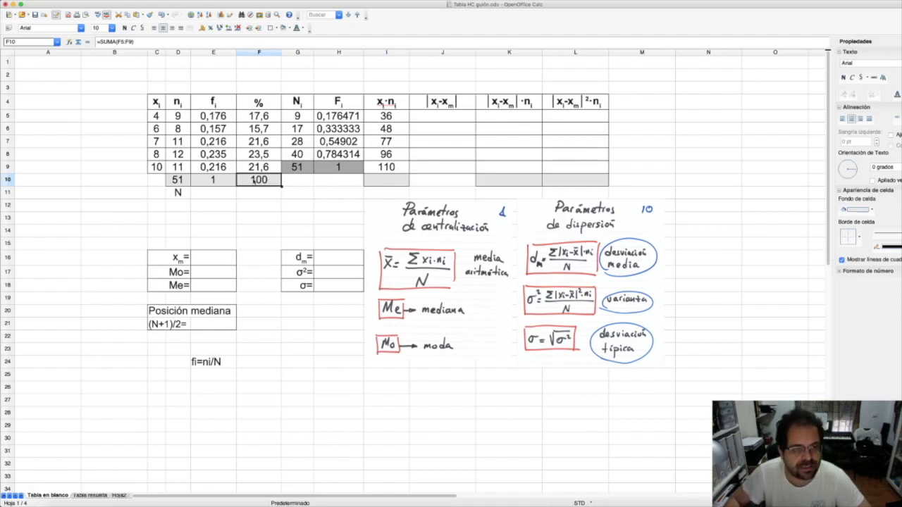
{"action": "left_click", "coordinate": [382, 181]}
{"action": "key", "text": "ctrl+v"}
{"action": "left_click", "coordinate": [343, 197]}
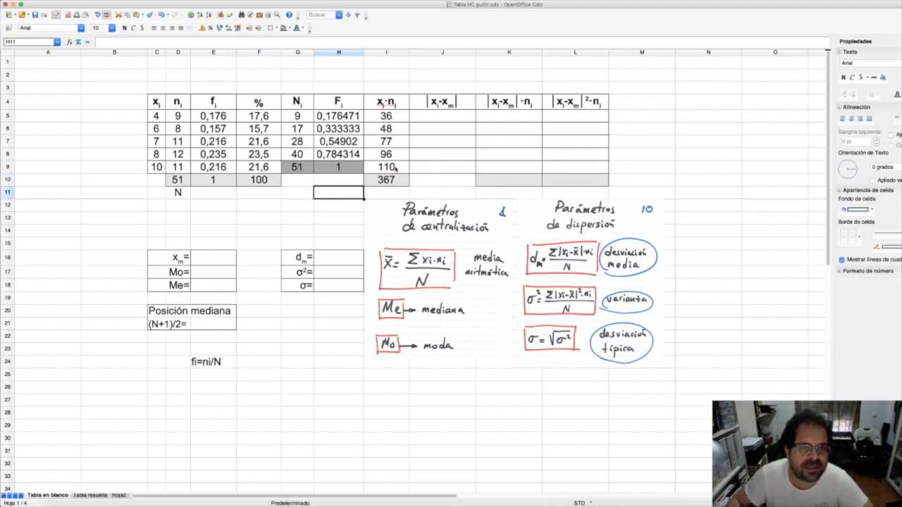
- Calculate the arithmetic mean in E16 by dividing the xi·ni total by N with =I10/D10
{"action": "left_click", "coordinate": [220, 261]}
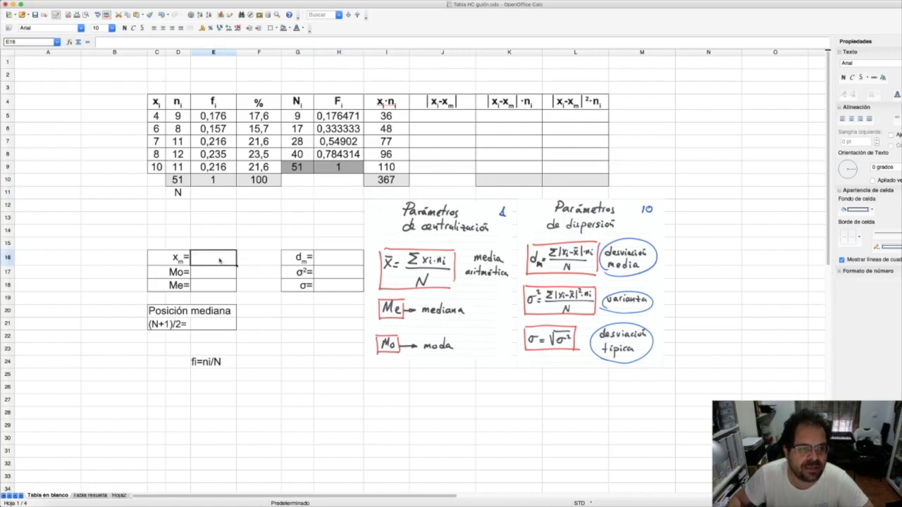
{"action": "type", "text": "="}
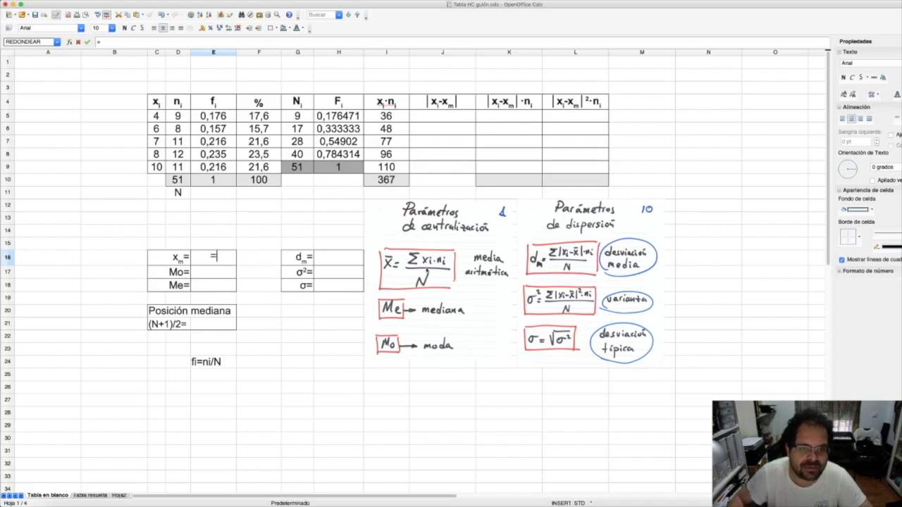
{"action": "left_click", "coordinate": [394, 182]}
{"action": "type", "text": "/"}
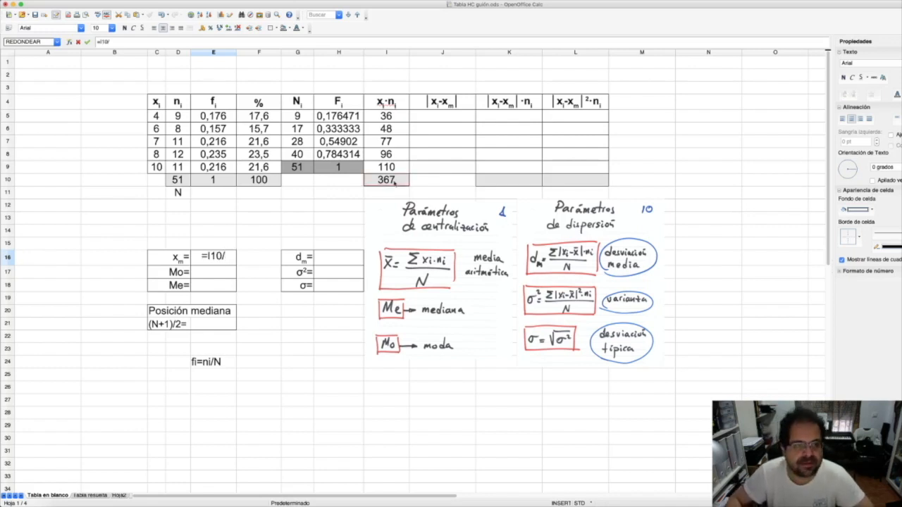
{"action": "left_click", "coordinate": [180, 180]}
{"action": "key", "text": "Return"}
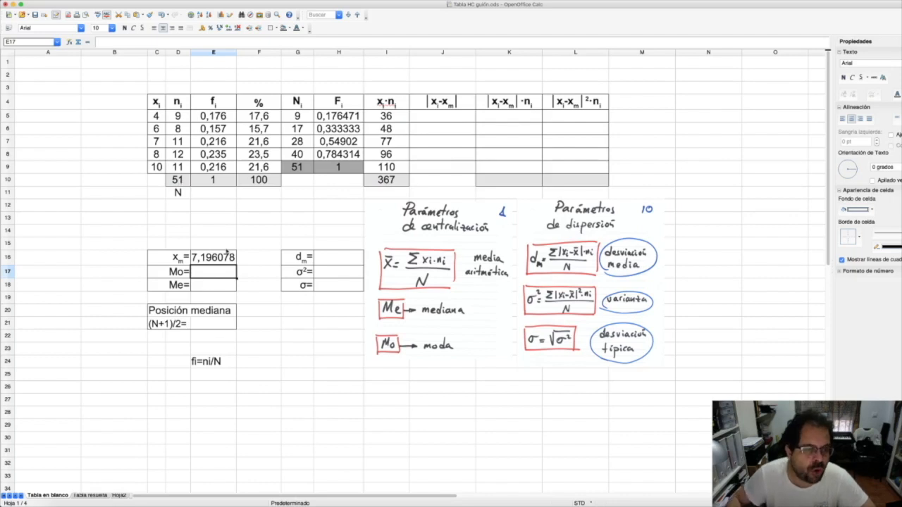
- Format the arithmetic mean in E16 to show two decimal places
{"action": "right_click", "coordinate": [220, 259]}
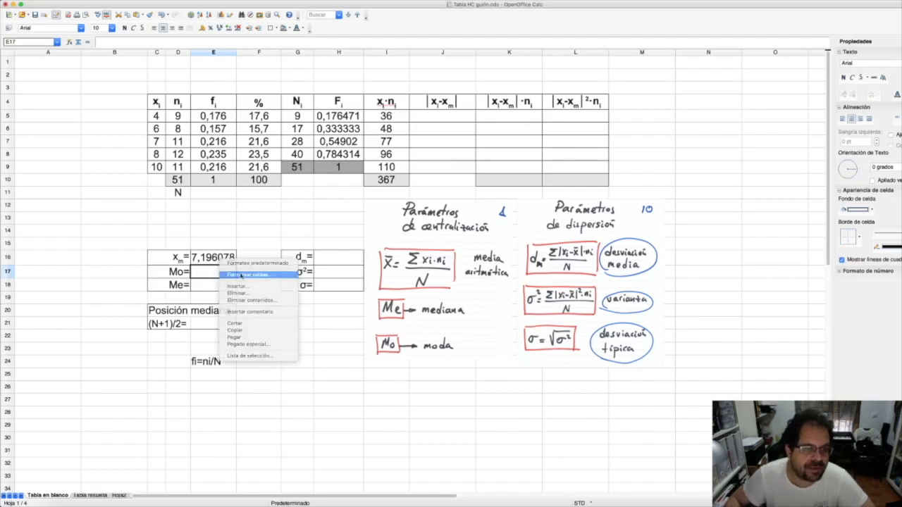
{"action": "left_click", "coordinate": [245, 275]}
{"action": "left_click", "coordinate": [198, 430]}
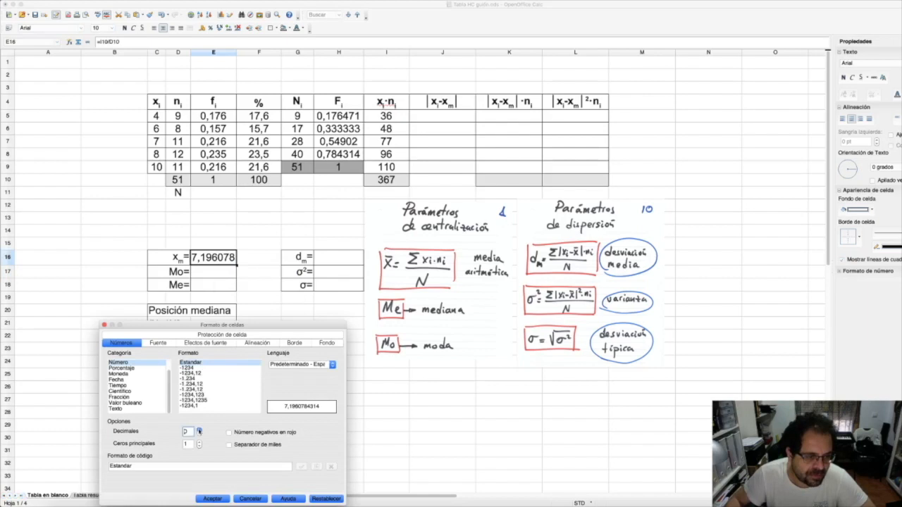
{"action": "left_click", "coordinate": [198, 430]}
{"action": "left_click", "coordinate": [213, 499]}
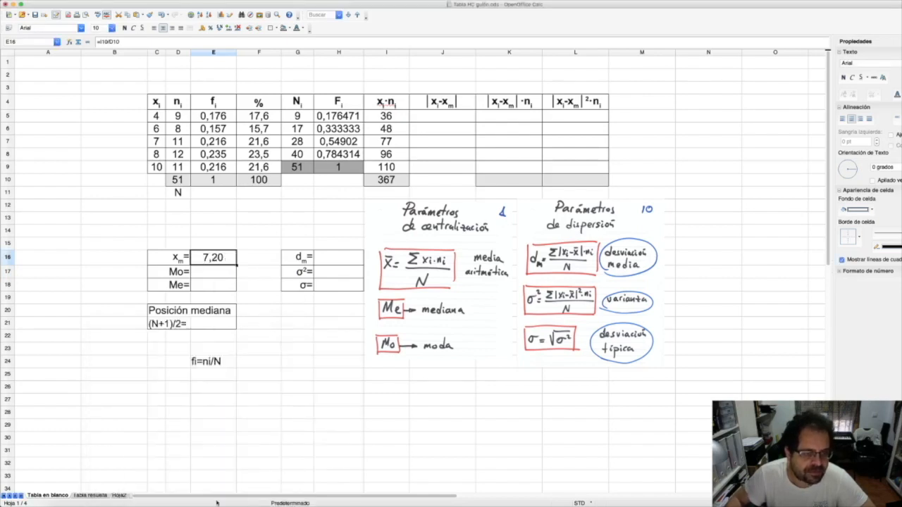
{"action": "left_click", "coordinate": [259, 324]}
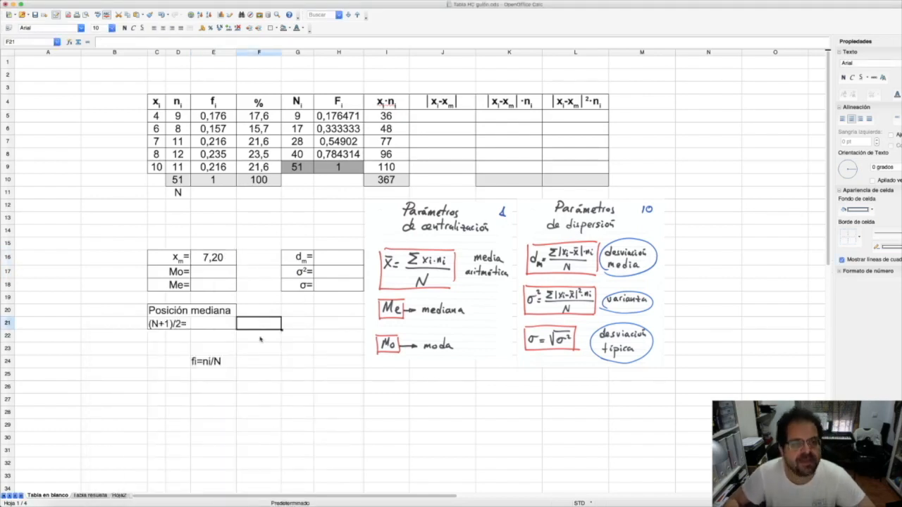
- Enter 8 as the mode (Mo) in E17
{"action": "left_click", "coordinate": [228, 274]}
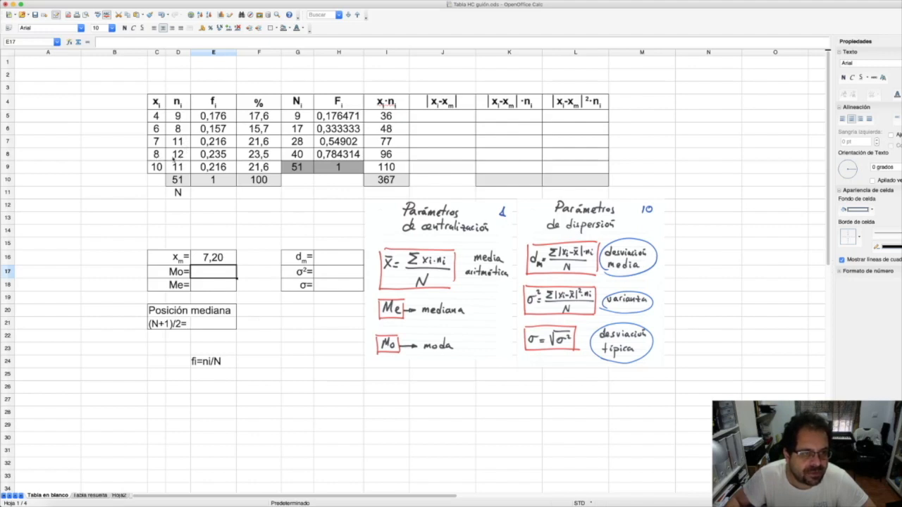
{"action": "type", "text": "8"}
{"action": "key", "text": "Return"}
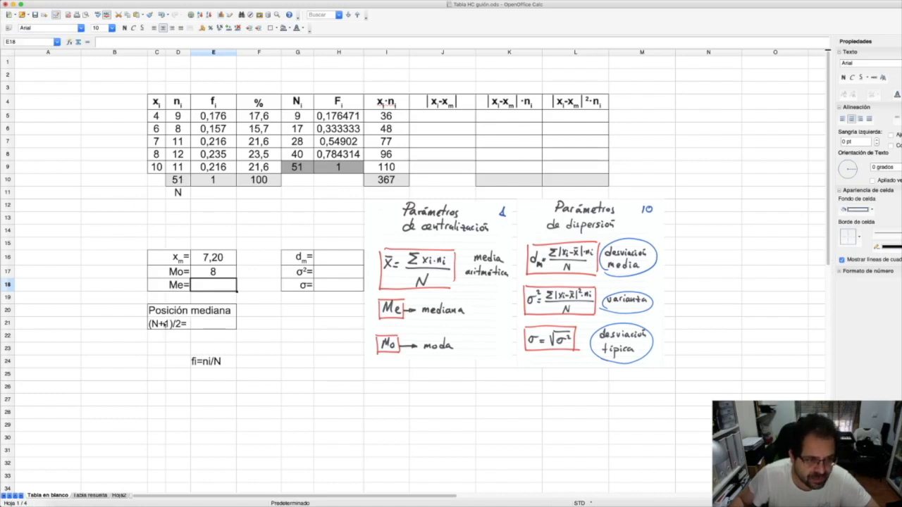
- Calculate the median position in E21 with the formula =(D10+1)/2
{"action": "double_click", "coordinate": [202, 325]}
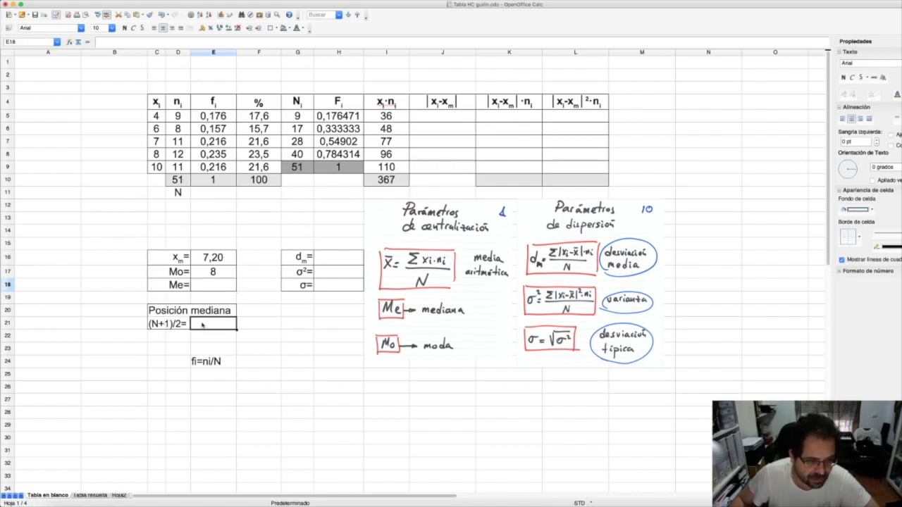
{"action": "type", "text": "=("}
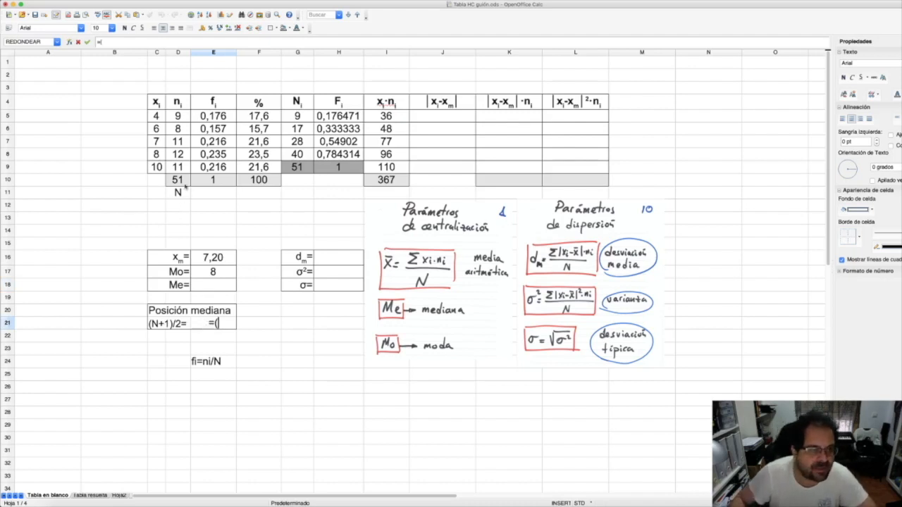
{"action": "left_click", "coordinate": [183, 182]}
{"action": "type", "text": "+"}
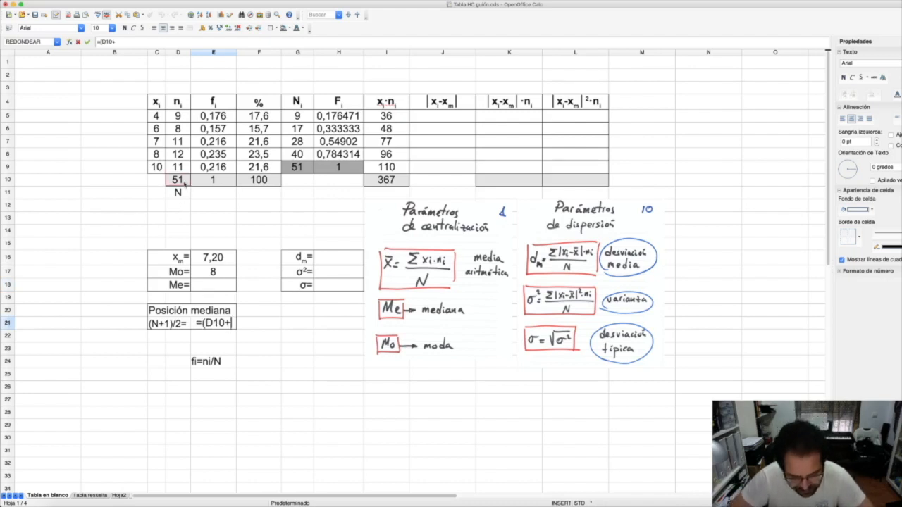
{"action": "type", "text": "1)/2"}
{"action": "key", "text": "Return"}
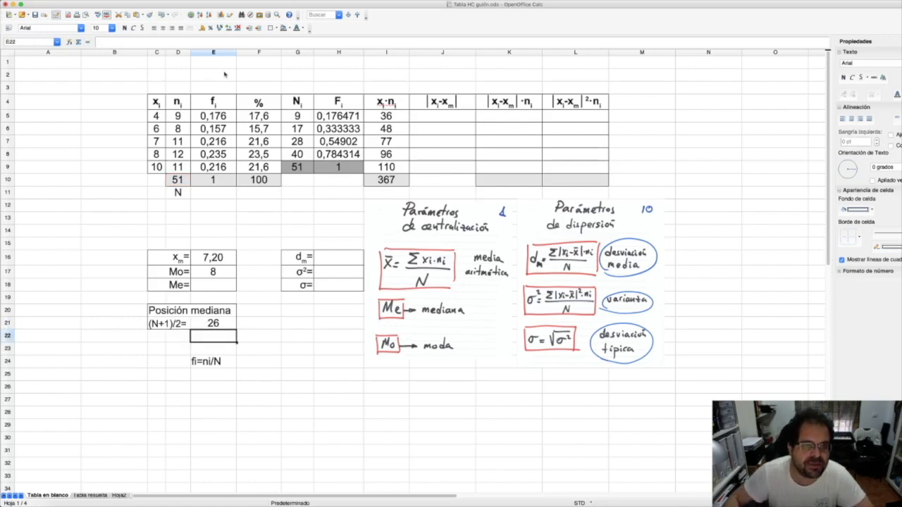
- Examine the cumulative frequencies in column G against their xi values to see which data positions each value covers
{"action": "left_click", "coordinate": [302, 104]}
{"action": "left_click_drag", "start_coordinate": [301, 105], "coordinate": [297, 170]}
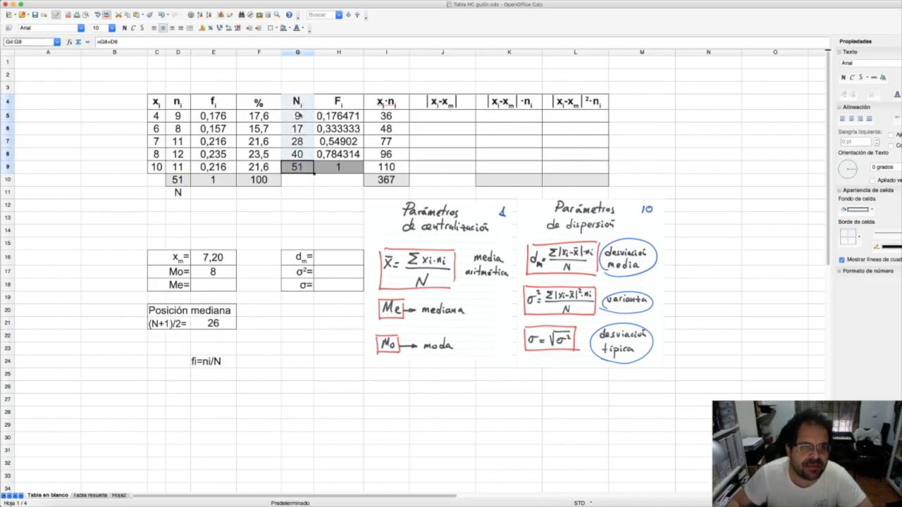
{"action": "left_click", "coordinate": [303, 52]}
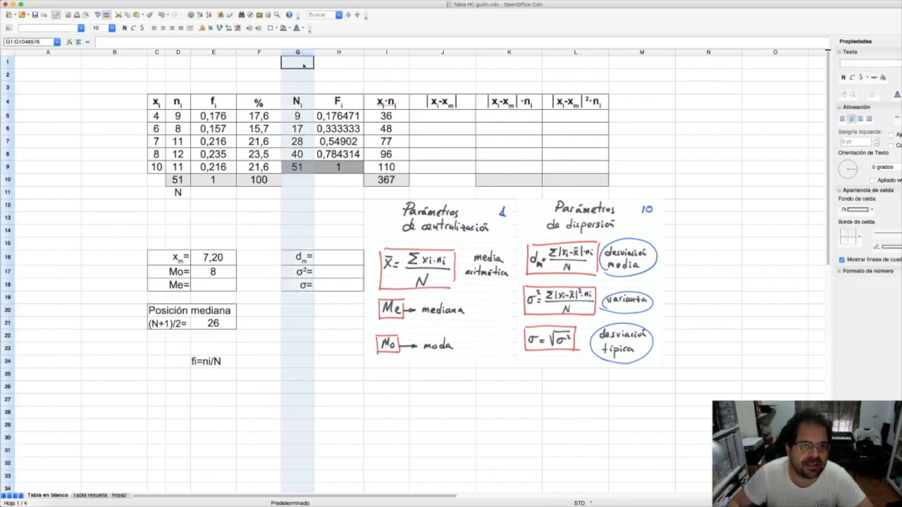
{"action": "left_click", "coordinate": [300, 117]}
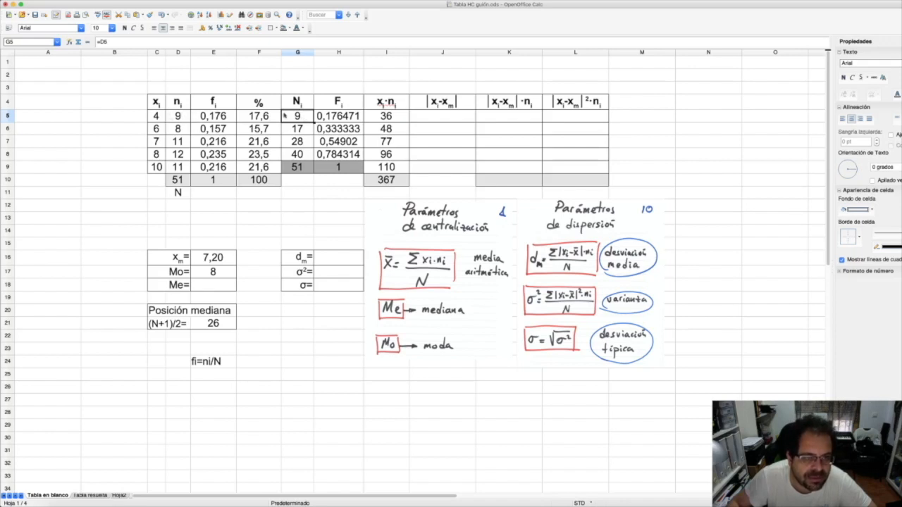
{"action": "left_click", "coordinate": [308, 132]}
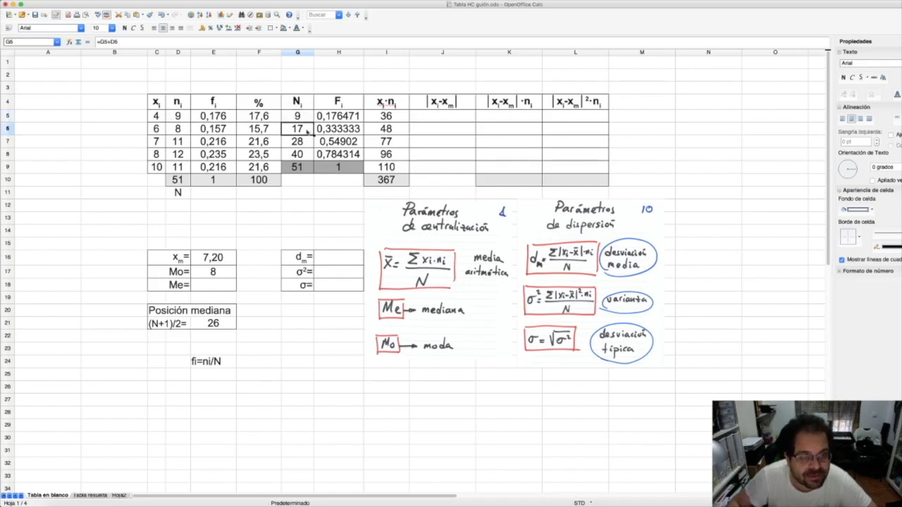
{"action": "left_click", "coordinate": [304, 117]}
{"action": "left_click", "coordinate": [299, 129]}
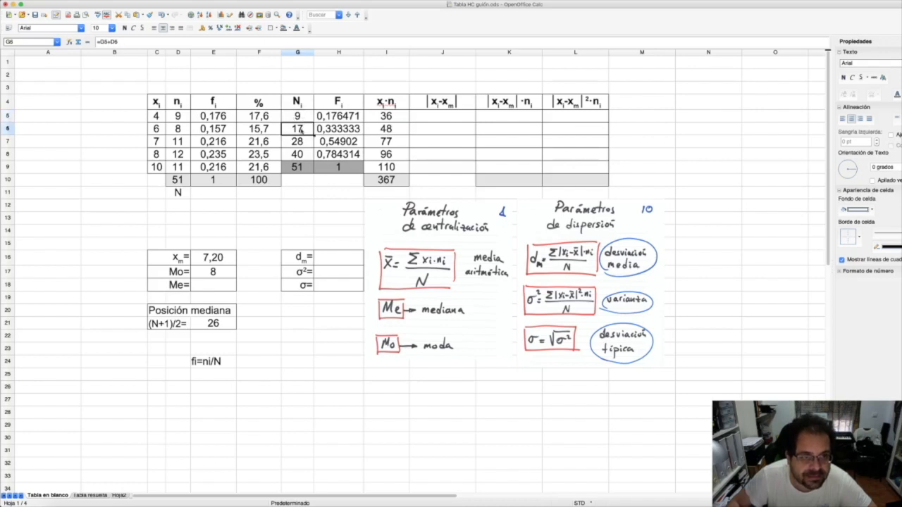
{"action": "left_click", "coordinate": [157, 130]}
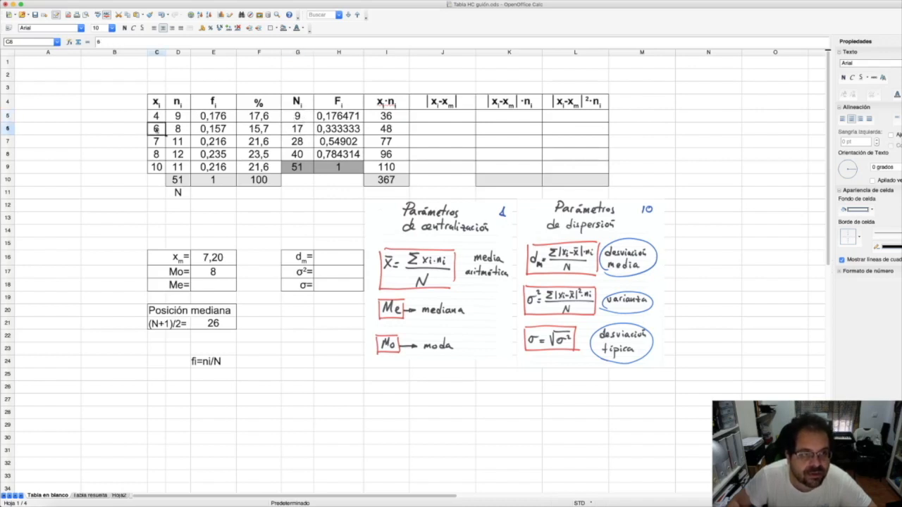
{"action": "left_click", "coordinate": [156, 141]}
{"action": "left_click", "coordinate": [299, 129]}
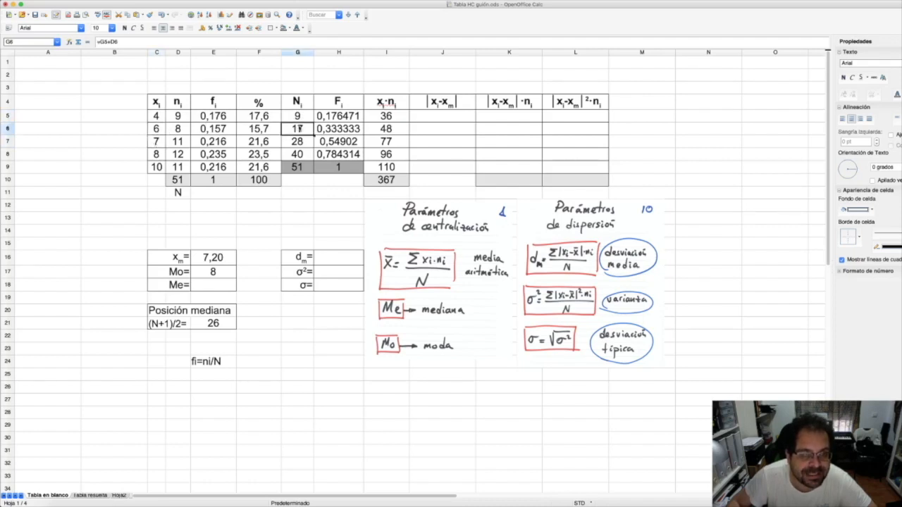
{"action": "left_click", "coordinate": [287, 142]}
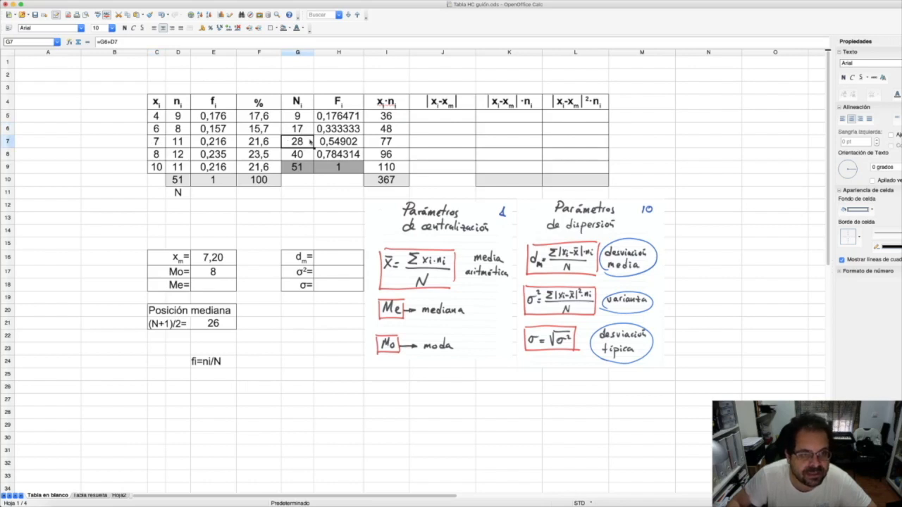
{"action": "left_click", "coordinate": [292, 154]}
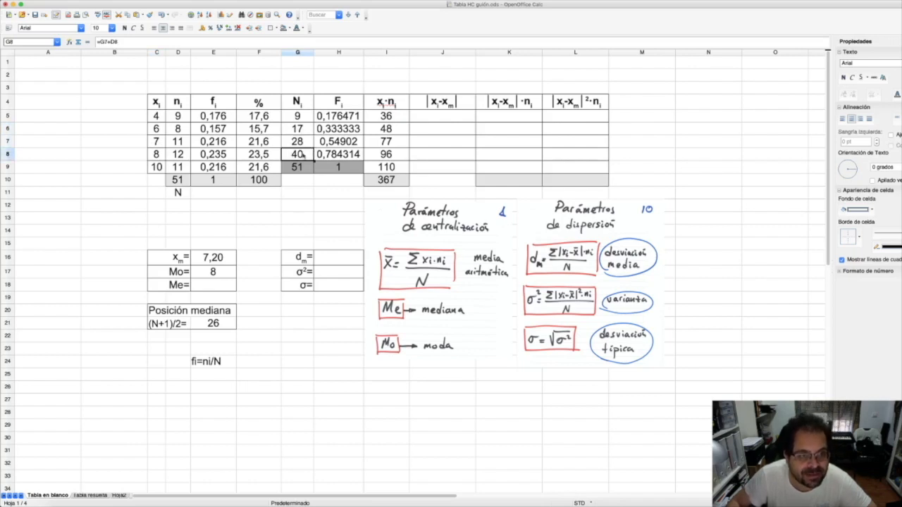
{"action": "left_click", "coordinate": [162, 155]}
{"action": "left_click", "coordinate": [301, 154]}
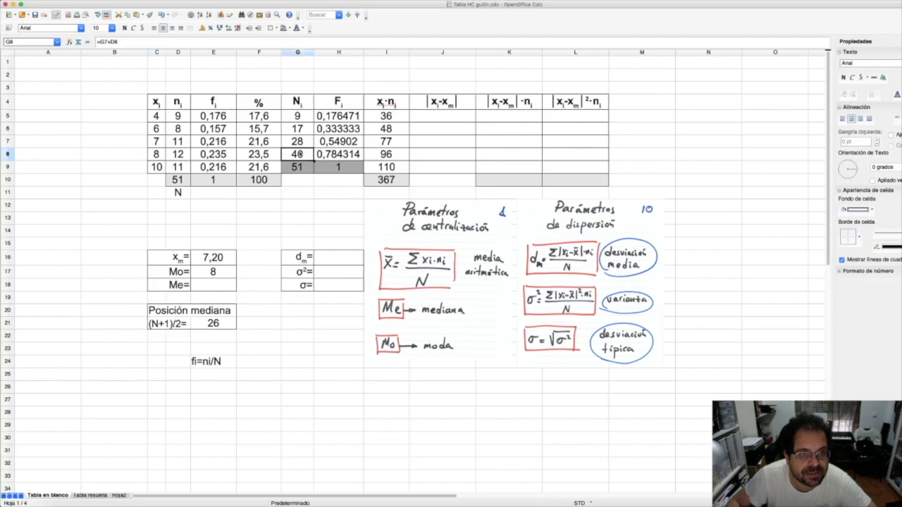
{"action": "left_click", "coordinate": [161, 168]}
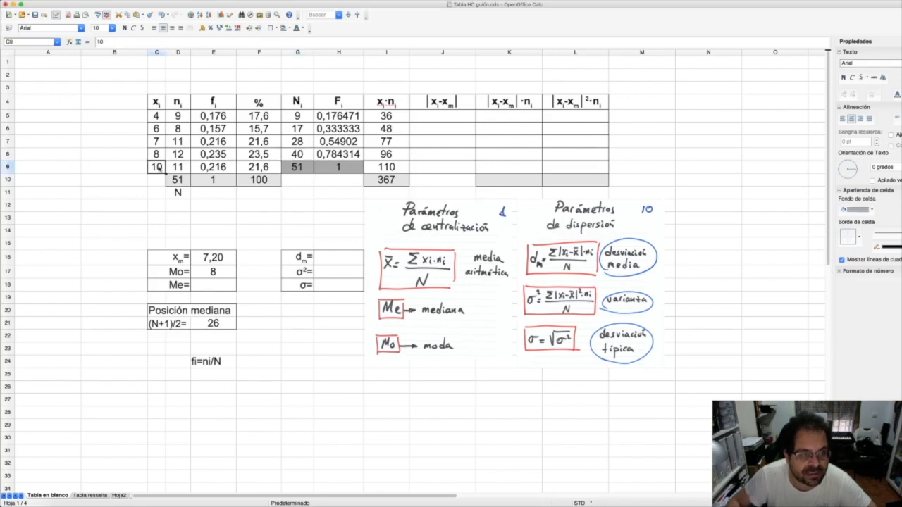
- Compare the median position in E21 with the cumulative frequencies in column G and enter 7 as the median (Me) in E18
{"action": "left_click", "coordinate": [219, 326]}
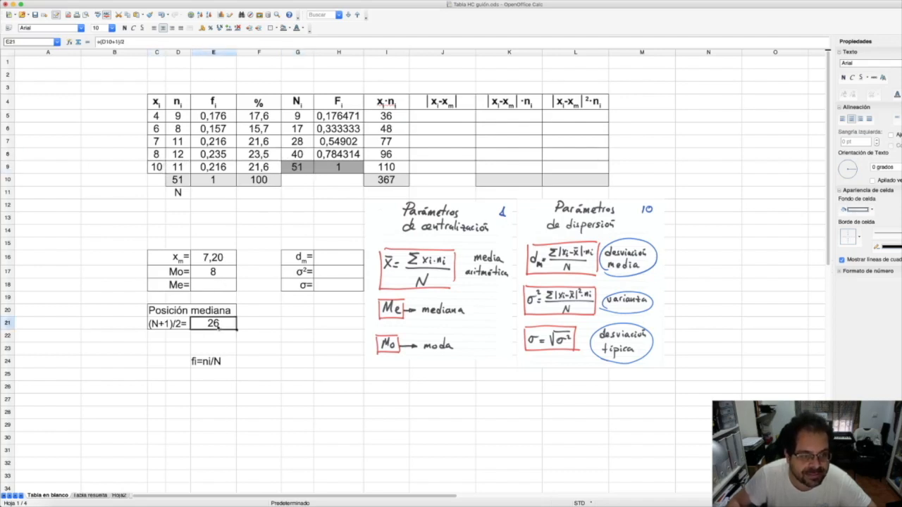
{"action": "left_click", "coordinate": [298, 117]}
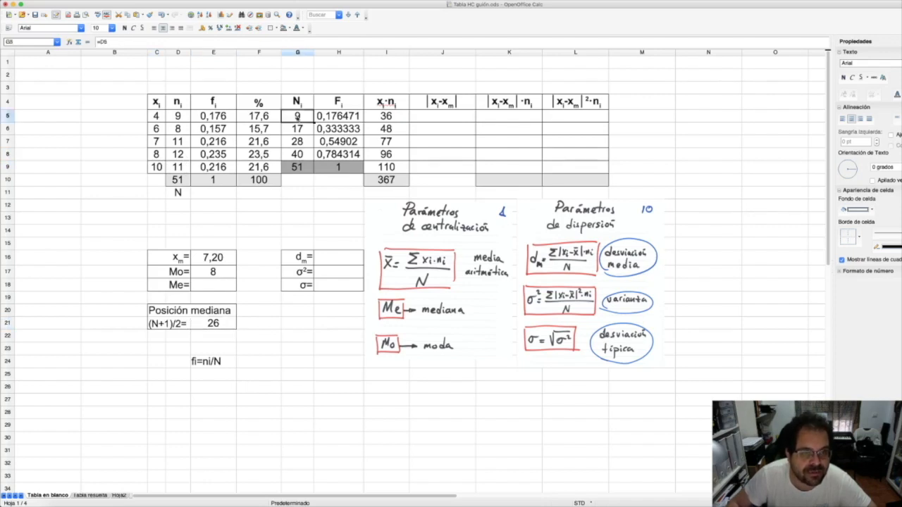
{"action": "left_click", "coordinate": [304, 129]}
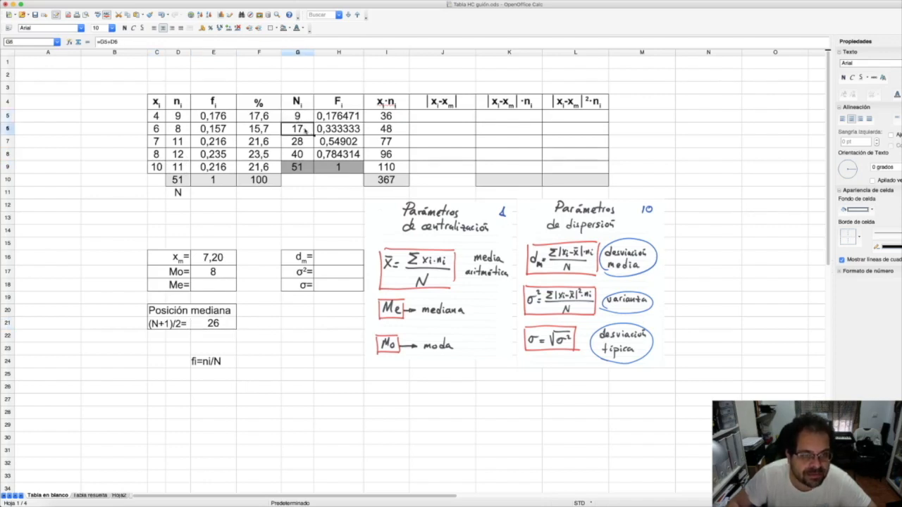
{"action": "left_click", "coordinate": [299, 142]}
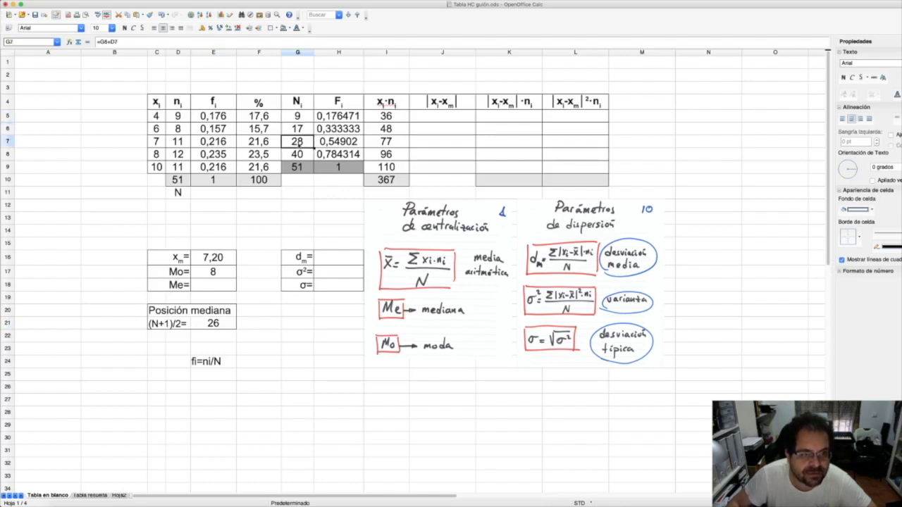
{"action": "left_click_drag", "start_coordinate": [158, 141], "coordinate": [295, 144]}
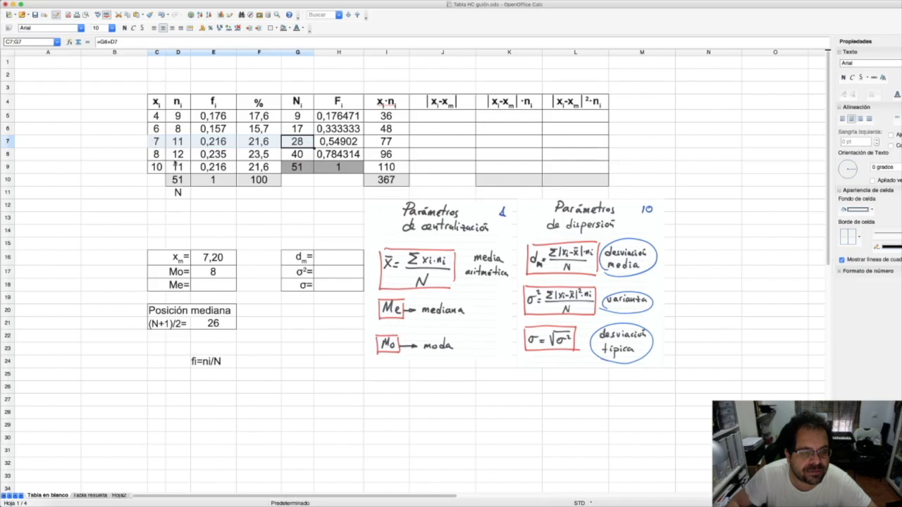
{"action": "left_click", "coordinate": [211, 285]}
{"action": "type", "text": "7"}
{"action": "key", "text": "Return"}
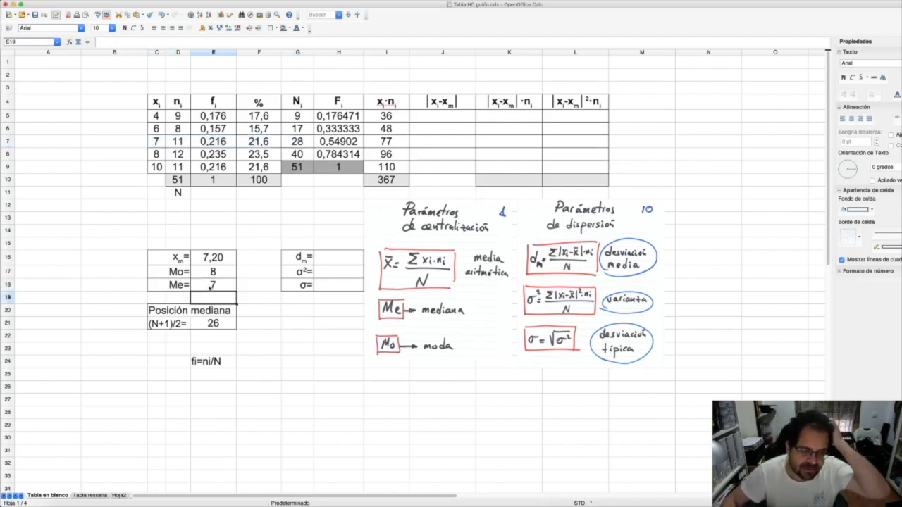
{"action": "left_click", "coordinate": [269, 363]}
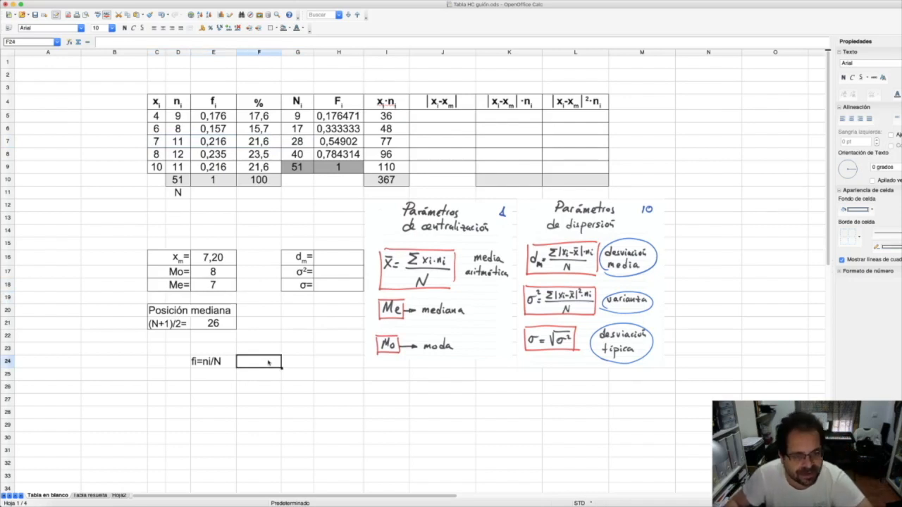
{"action": "scroll", "coordinate": [268, 363], "scroll_direction": "right", "scroll_amount": 2}
{"action": "scroll", "coordinate": [157, 252], "scroll_direction": "left", "scroll_amount": 2}
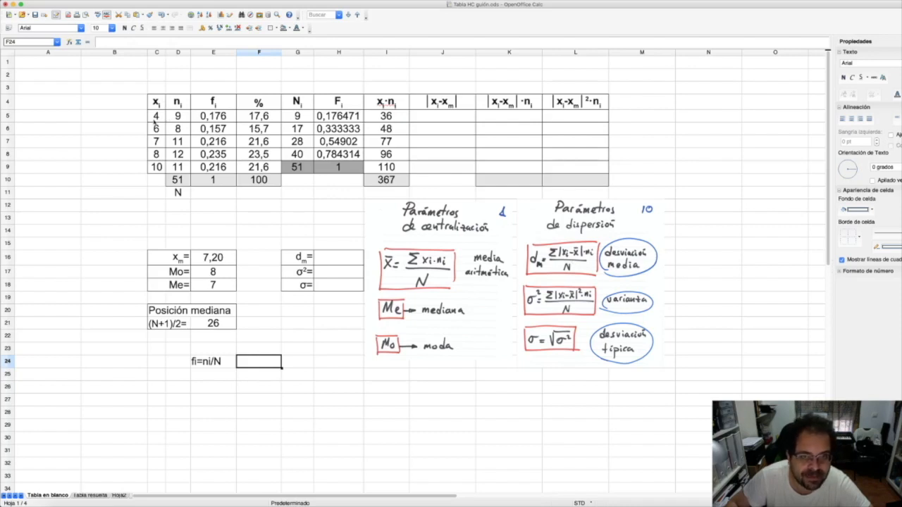
{"action": "left_click", "coordinate": [458, 106]}
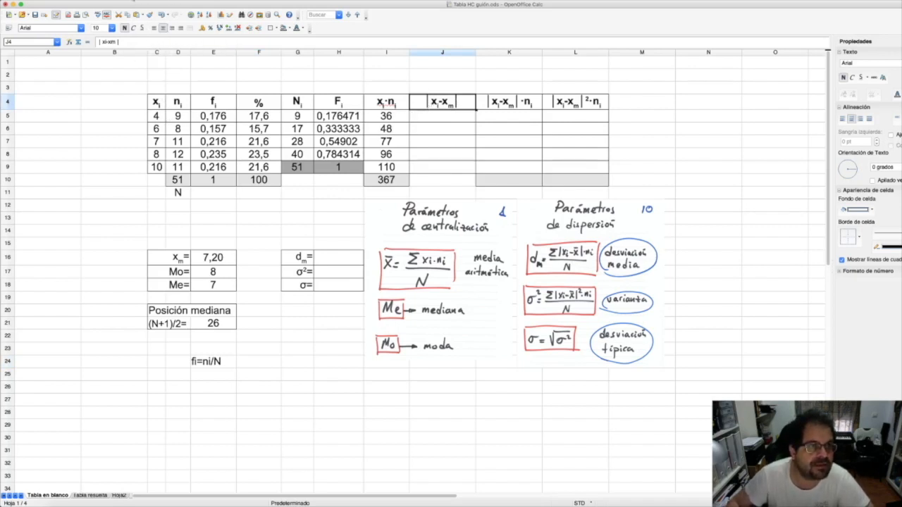
{"action": "left_click", "coordinate": [261, 398]}
- Clear the fi=ni/N note from cell E24
{"action": "left_click", "coordinate": [224, 363]}
{"action": "double_click", "coordinate": [224, 363]}
{"action": "key", "text": "BackSpace"}
{"action": "key", "text": "BackSpace"}
{"action": "key", "text": "BackSpace"}
{"action": "key", "text": "BackSpace"}
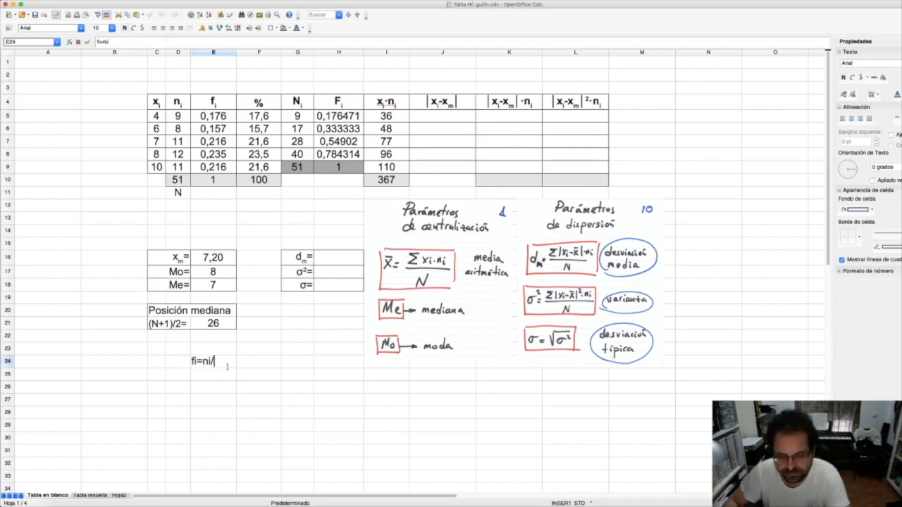
{"action": "key", "text": "BackSpace"}
{"action": "key", "text": "BackSpace"}
{"action": "key", "text": "BackSpace"}
{"action": "key", "text": "Return"}
{"action": "key", "text": "Up"}
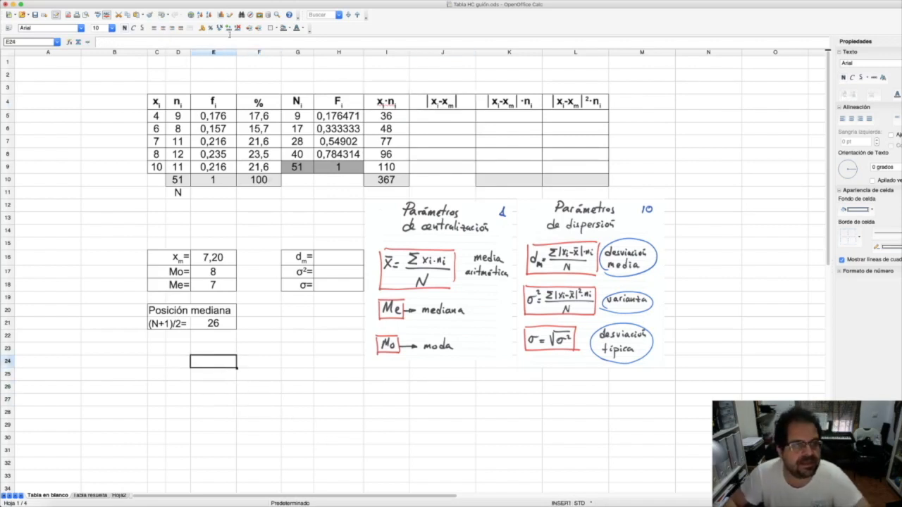
- Insert the vertical bar special character U+2502 in E24 and undo the insertion
{"action": "left_click", "coordinate": [135, 0]}
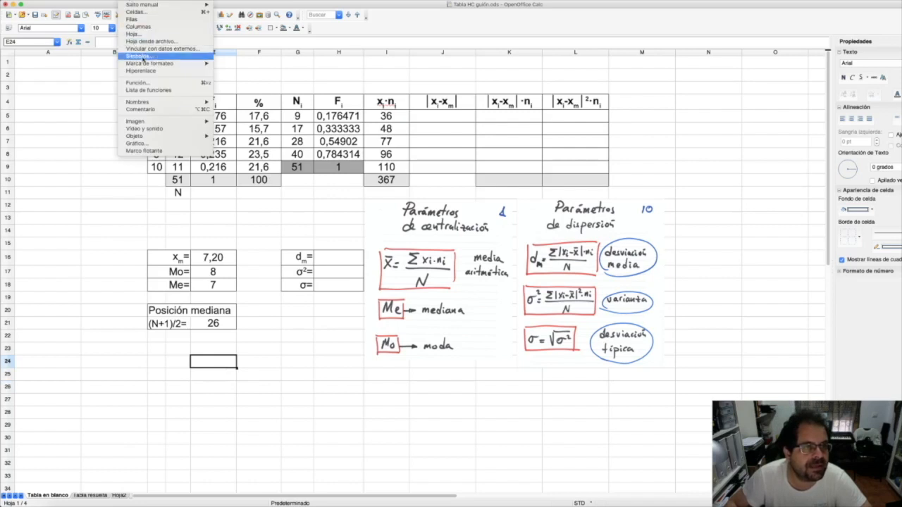
{"action": "left_click", "coordinate": [143, 56]}
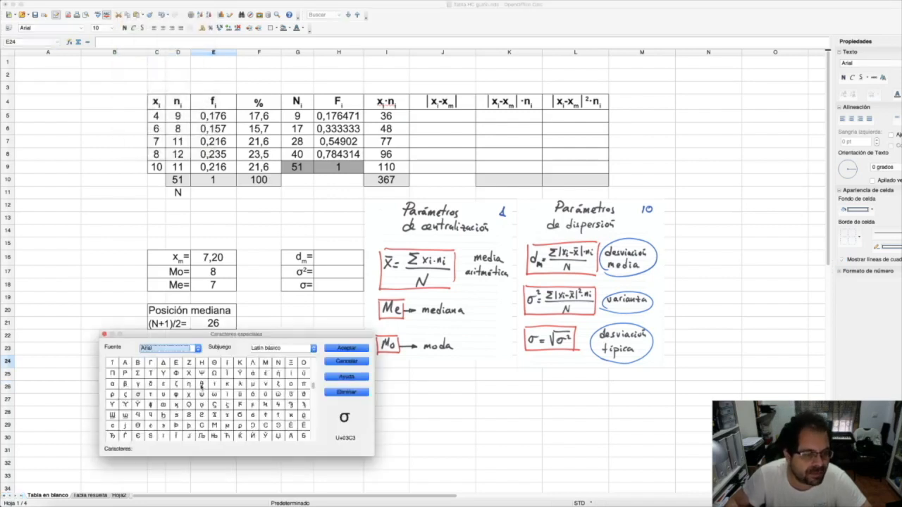
{"action": "scroll", "coordinate": [202, 386], "scroll_direction": "down", "scroll_amount": 20}
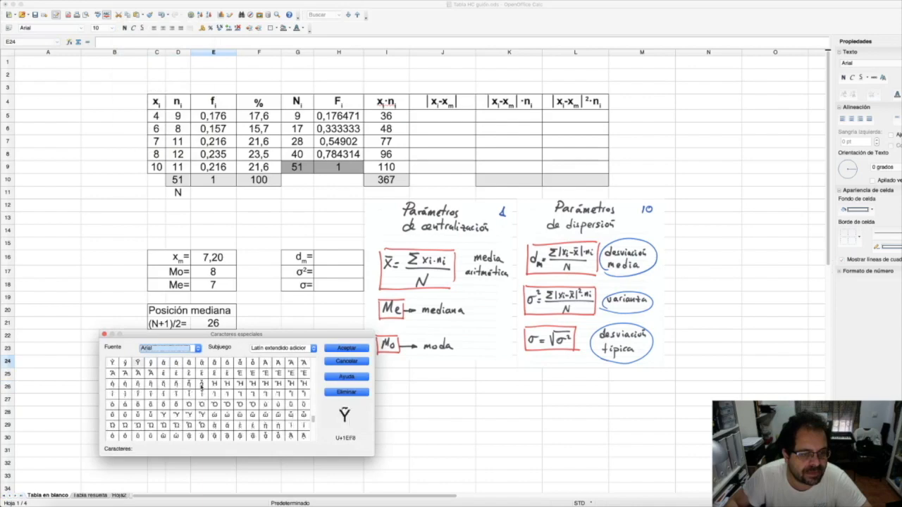
{"action": "scroll", "coordinate": [202, 387], "scroll_direction": "down", "scroll_amount": 10}
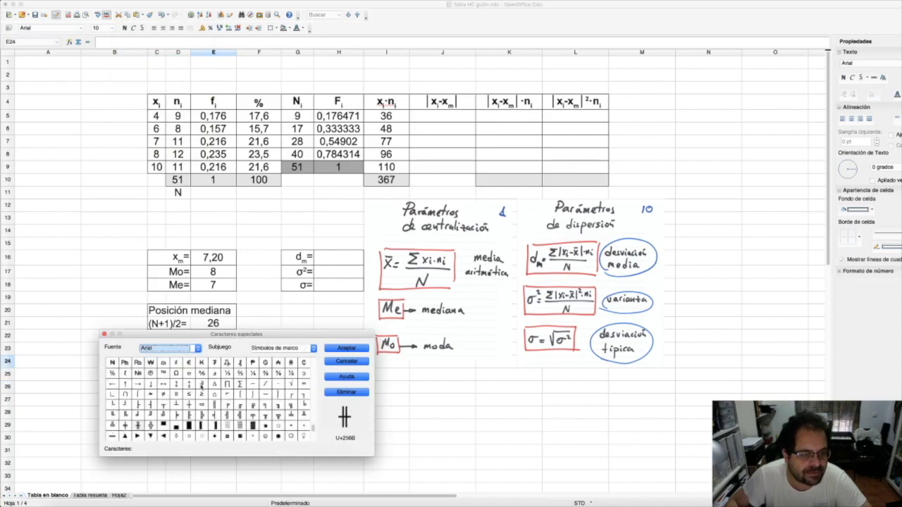
{"action": "left_click", "coordinate": [279, 395]}
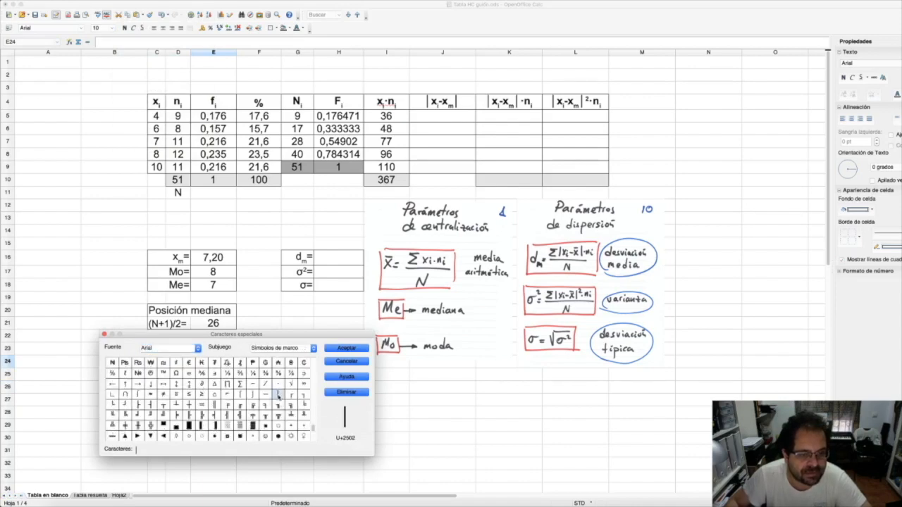
{"action": "left_click", "coordinate": [346, 349]}
{"action": "left_click", "coordinate": [263, 414]}
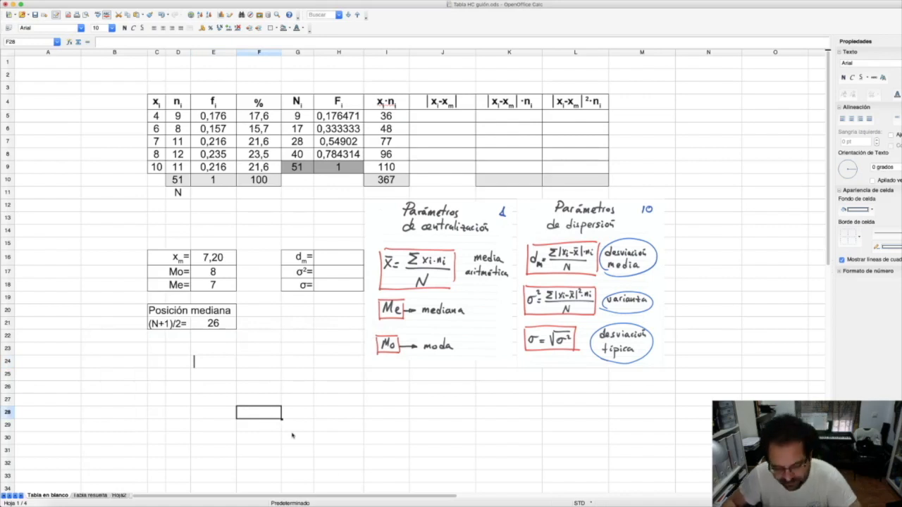
{"action": "key", "text": "super+z"}
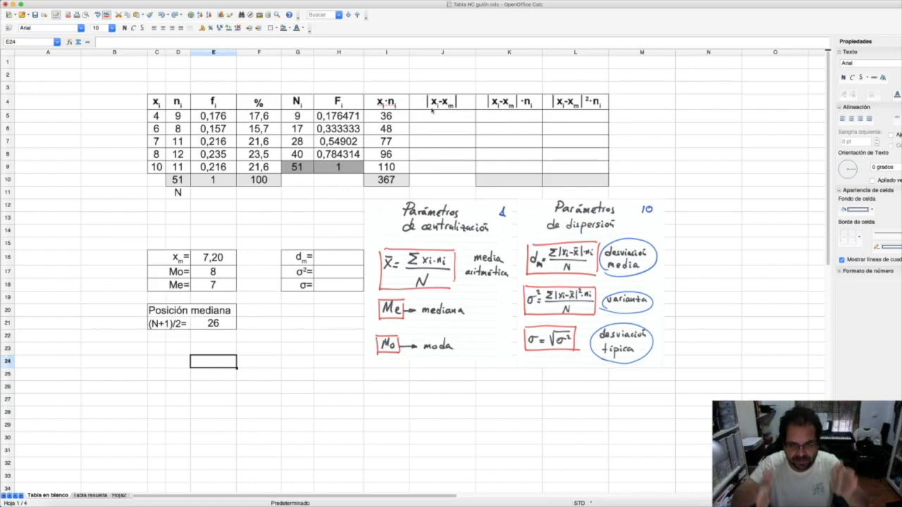
- Write the sample notation /xi-xm/ in E24 and delete it again
{"action": "left_click", "coordinate": [214, 387]}
{"action": "left_click", "coordinate": [220, 358]}
{"action": "type", "text": "/"}
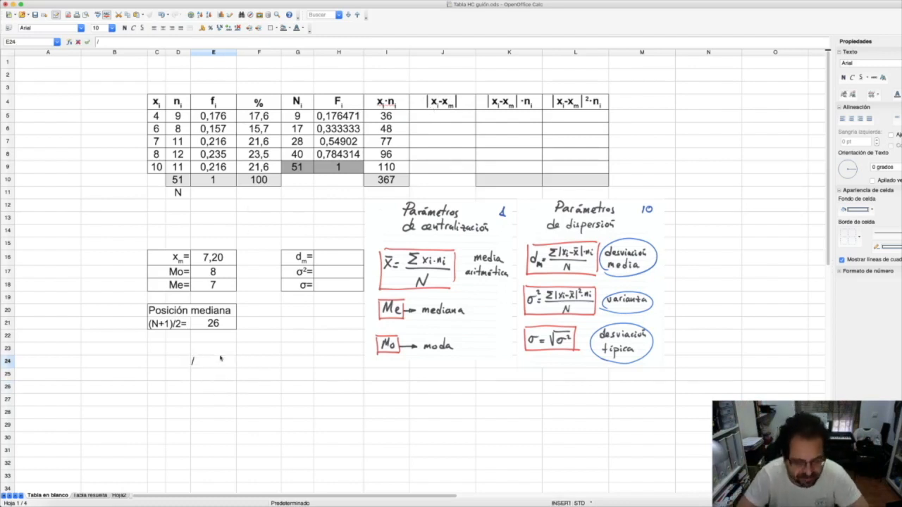
{"action": "type", "text": "xi-"}
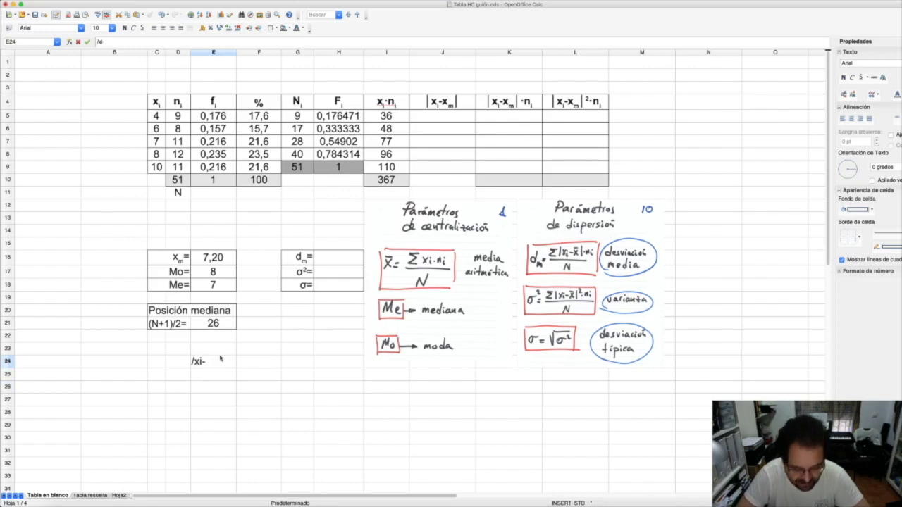
{"action": "type", "text": "xm/"}
{"action": "key", "text": "Return"}
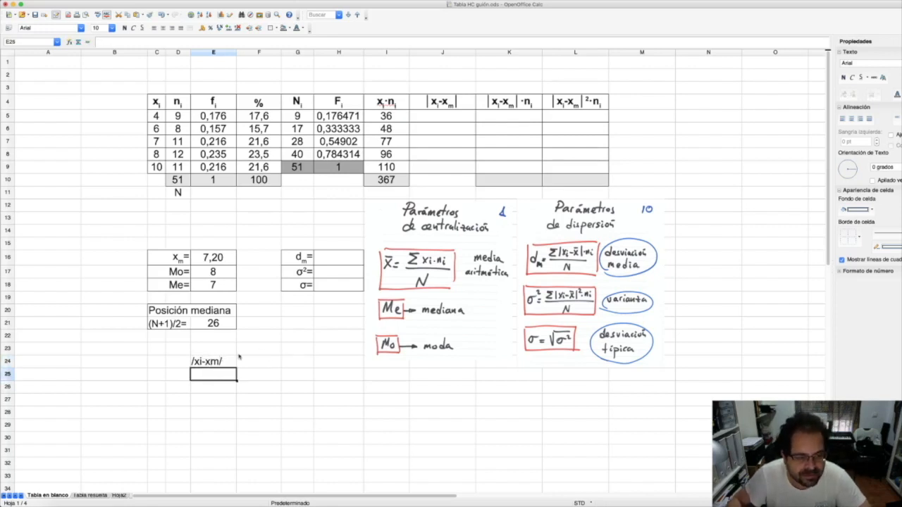
{"action": "left_click", "coordinate": [226, 362]}
{"action": "key", "text": "Delete"}
- Begin the |xi-xm| formula in J5 as the first xi value minus the mean, =C5-E16
{"action": "left_click", "coordinate": [448, 105]}
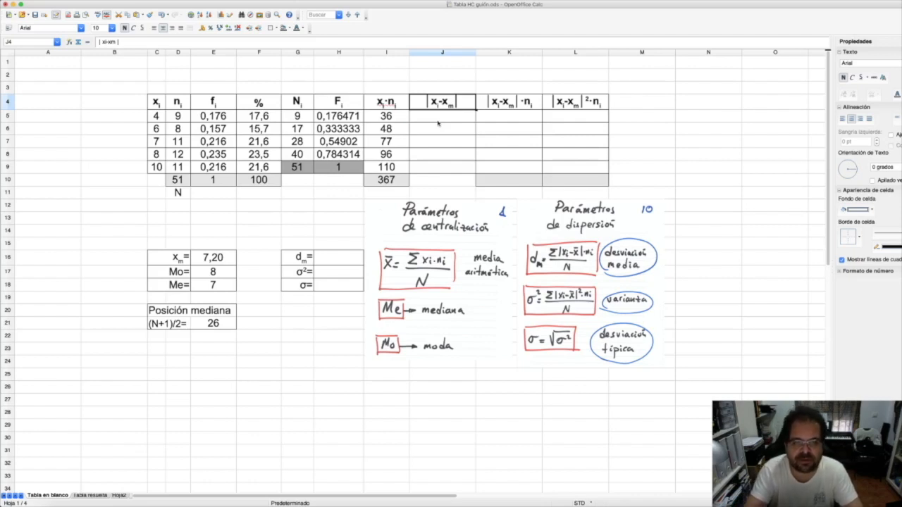
{"action": "key", "text": "Return"}
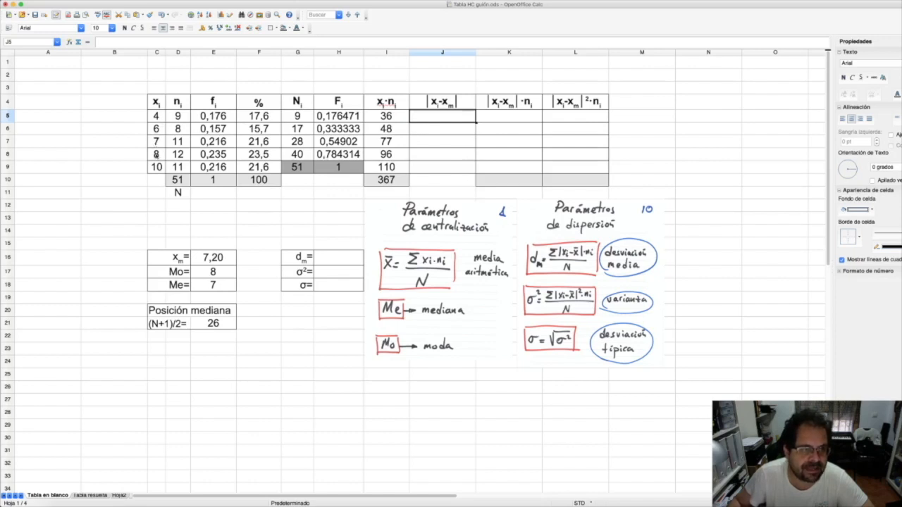
{"action": "left_click", "coordinate": [203, 262]}
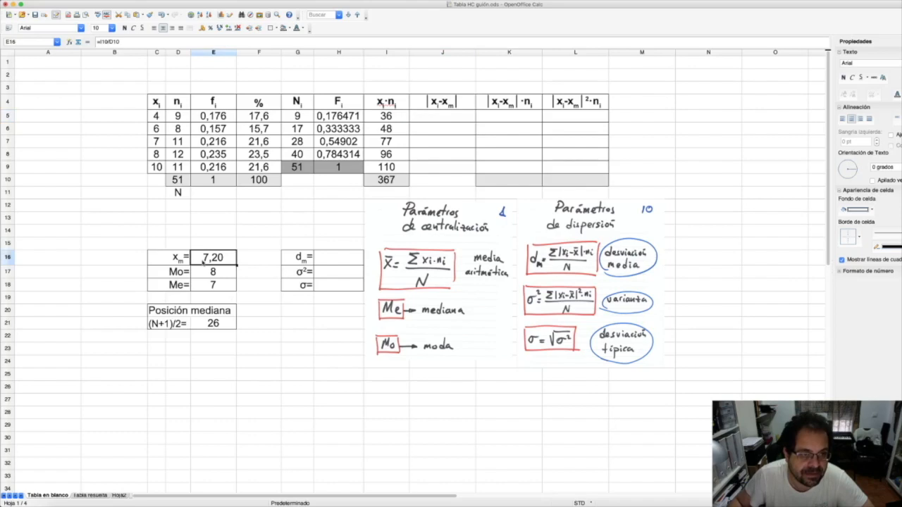
{"action": "double_click", "coordinate": [427, 118]}
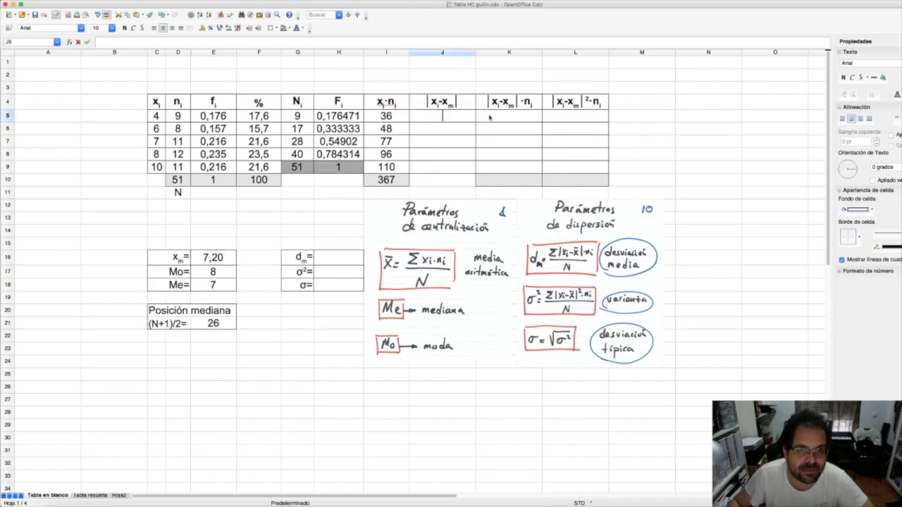
{"action": "type", "text": "="}
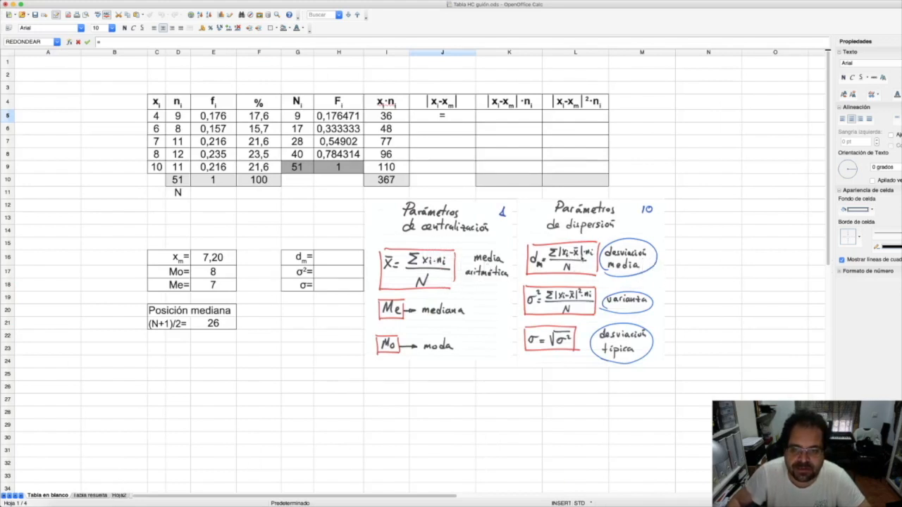
{"action": "left_click", "coordinate": [156, 116]}
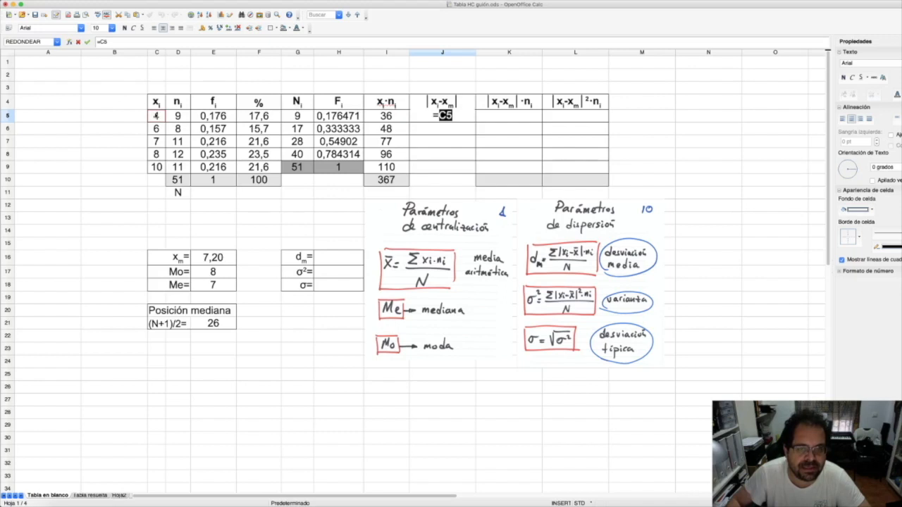
{"action": "type", "text": "-"}
{"action": "left_click", "coordinate": [213, 257]}
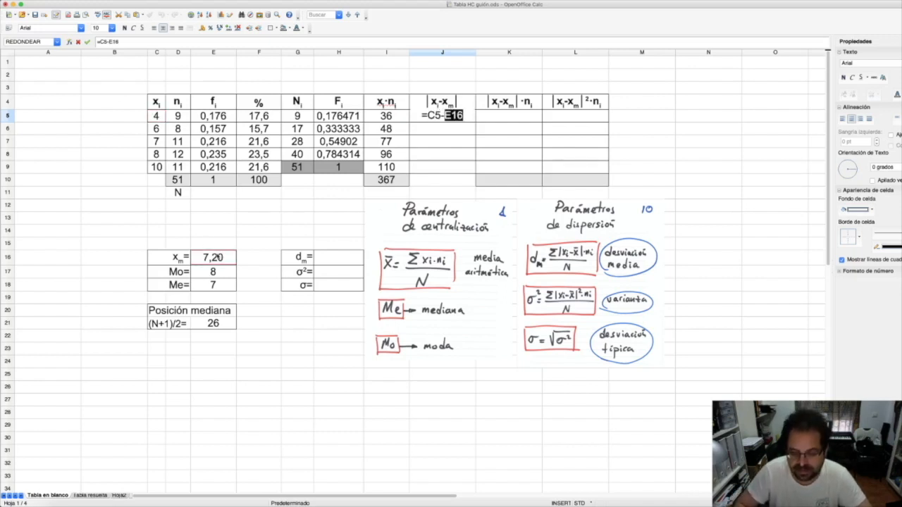
- Make the mean reference in J5 absolute and enter the formula as =C5-$E$16
{"action": "left_click", "coordinate": [463, 115]}
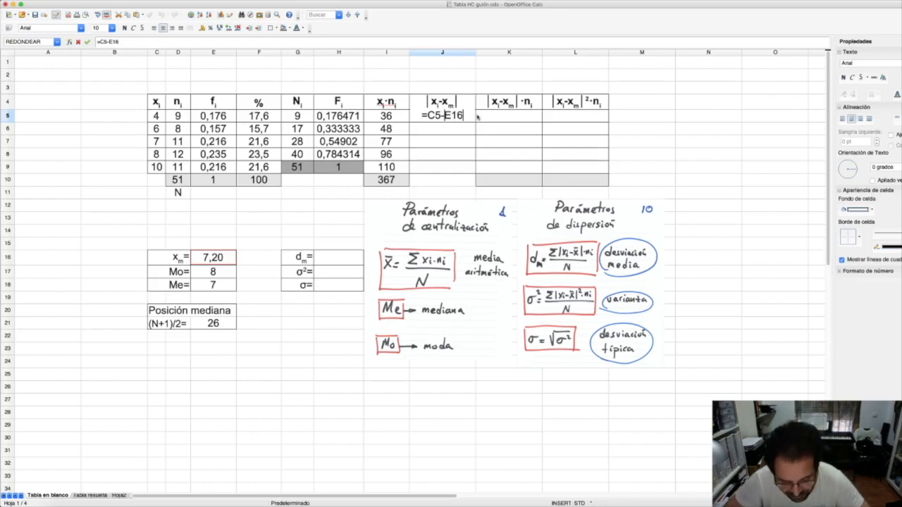
{"action": "key", "text": "Left"}
{"action": "key", "text": "Left"}
{"action": "key", "text": "Left"}
{"action": "type", "text": "$"}
{"action": "key", "text": "Right"}
{"action": "type", "text": "$"}
{"action": "key", "text": "Return"}
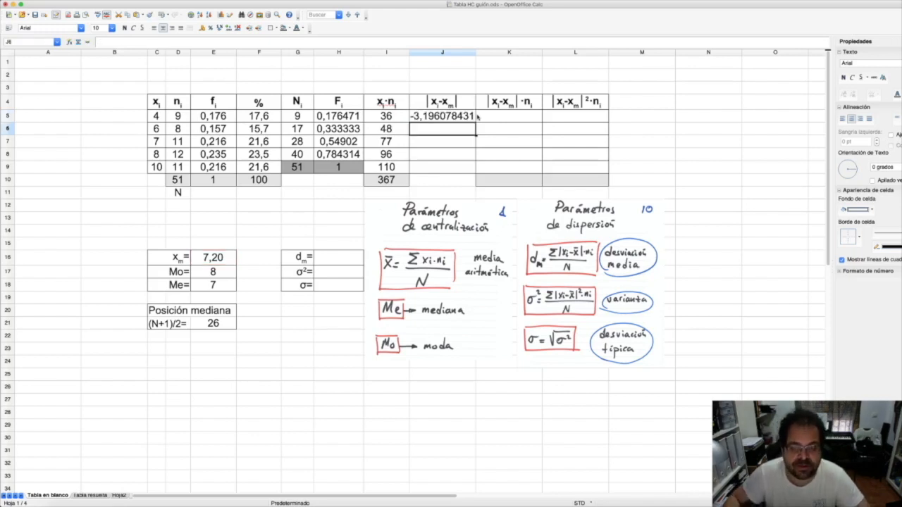
- Replace the formula in J5 with the absolute deviation from the mean, =ABS(C5-$E$16)
{"action": "double_click", "coordinate": [454, 118]}
{"action": "left_click_drag", "start_coordinate": [422, 115], "coordinate": [469, 115]}
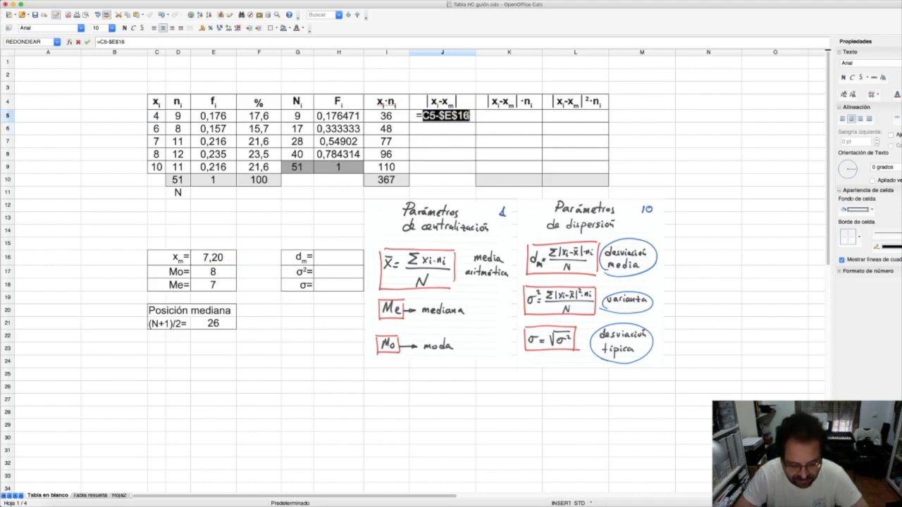
{"action": "type", "text": "ABS"}
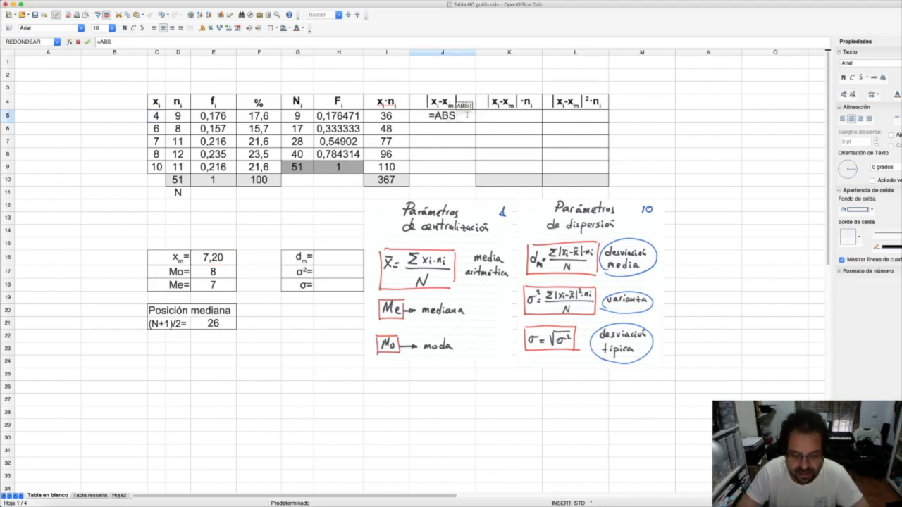
{"action": "type", "text": "()"}
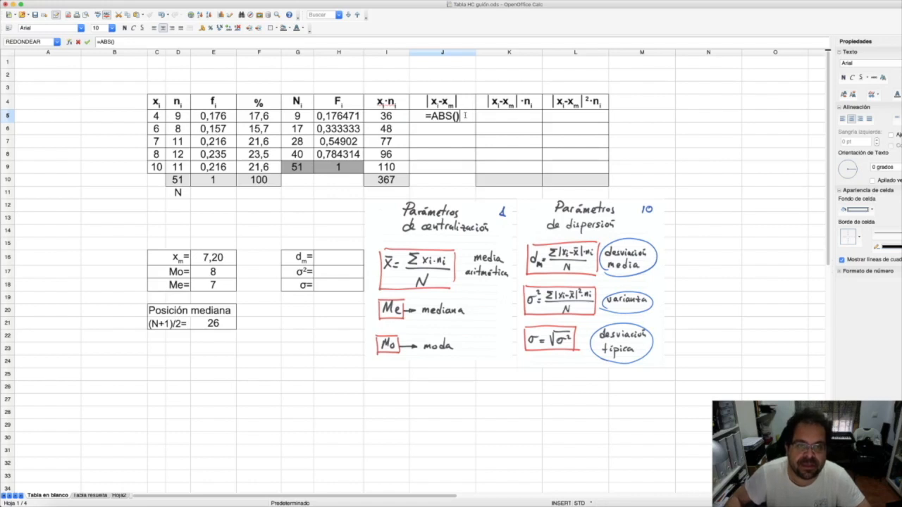
{"action": "key", "text": "Left"}
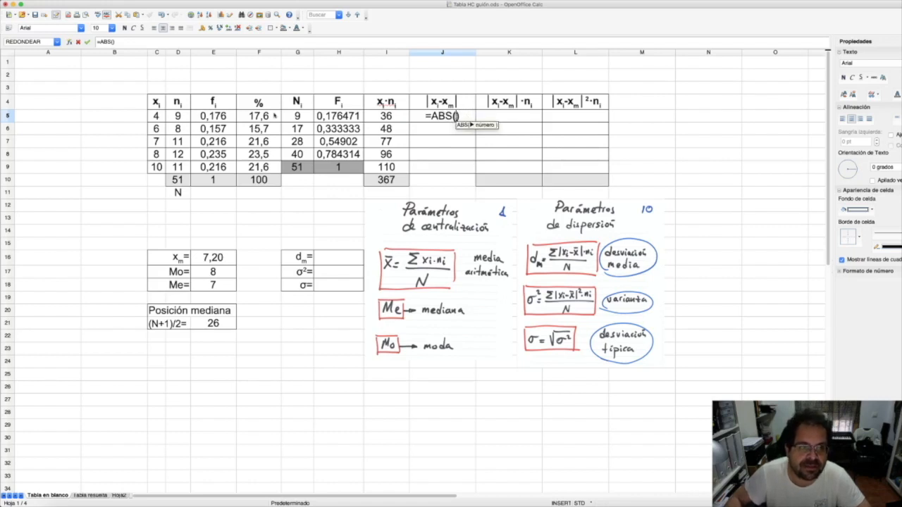
{"action": "left_click", "coordinate": [157, 116]}
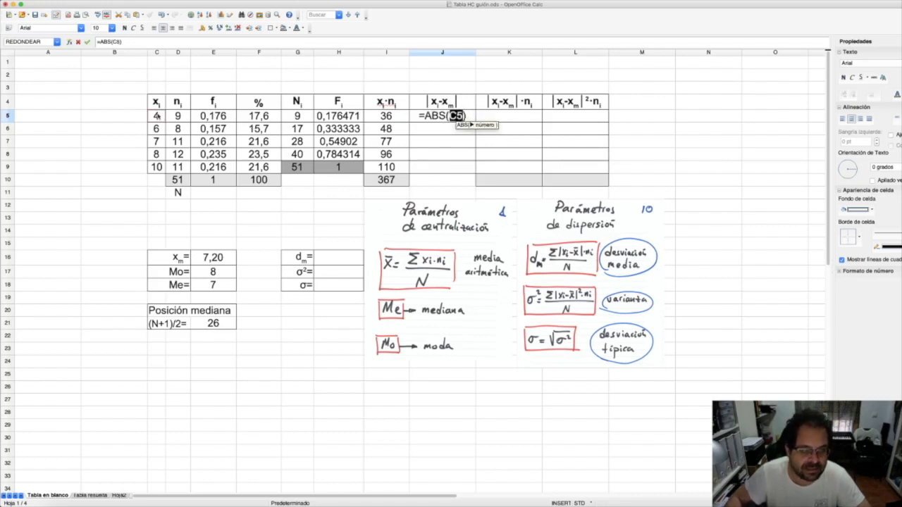
{"action": "type", "text": "-"}
{"action": "left_click", "coordinate": [218, 258]}
{"action": "key", "text": "Left"}
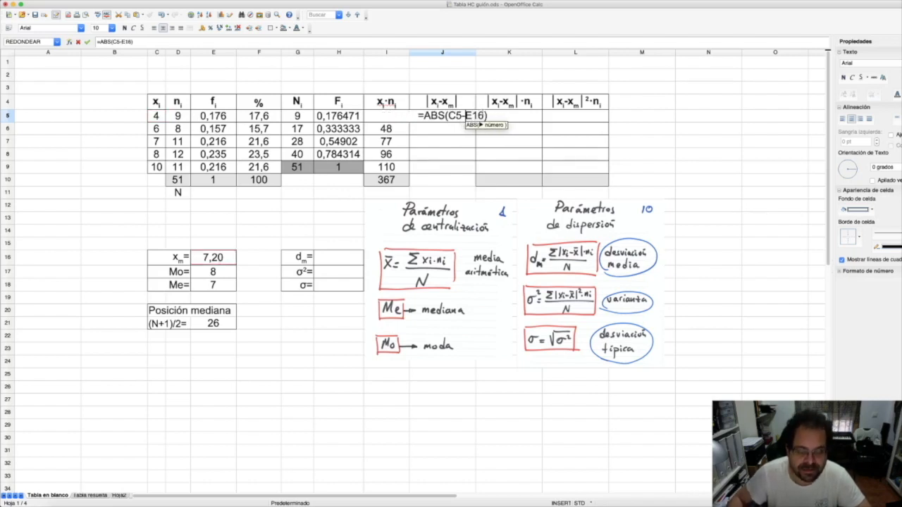
{"action": "type", "text": "$"}
{"action": "key", "text": "Right"}
{"action": "type", "text": "$"}
{"action": "key", "text": "Return"}
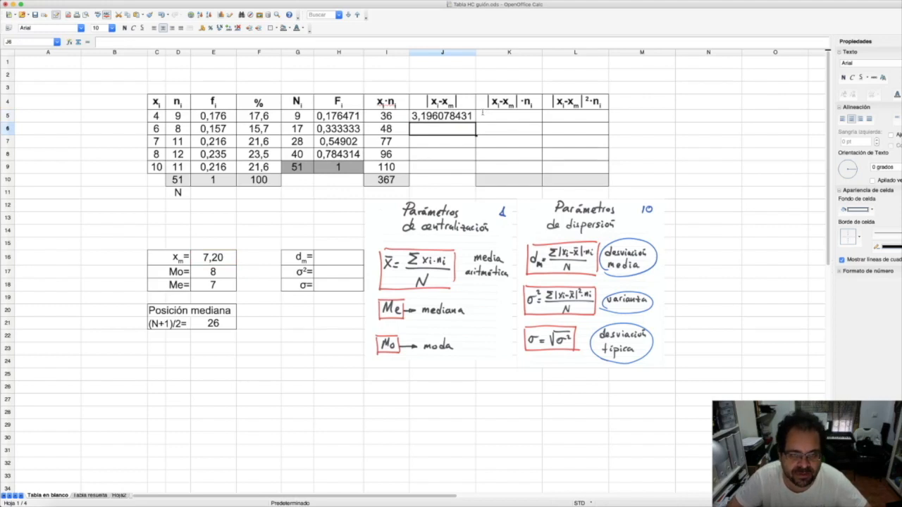
- Fill the absolute deviation formula from J5 down to J9
{"action": "left_click", "coordinate": [462, 118]}
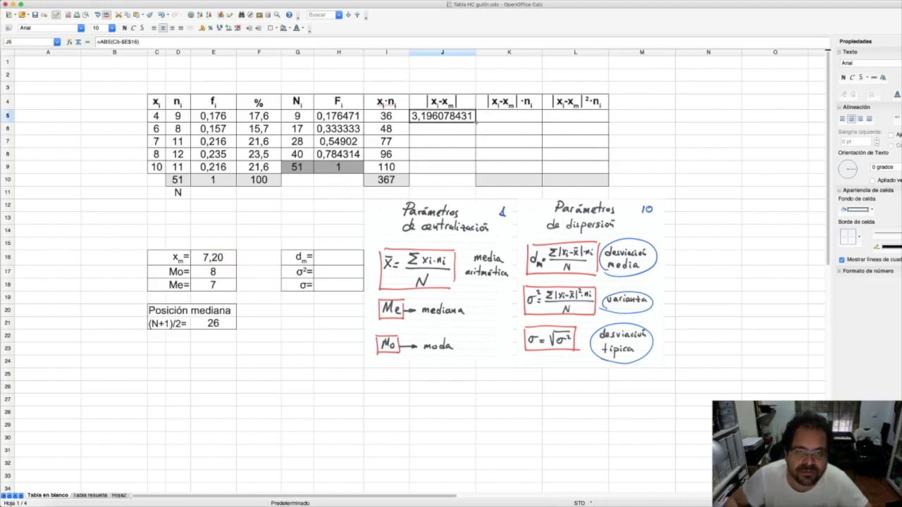
{"action": "left_click_drag", "start_coordinate": [475, 122], "coordinate": [472, 173]}
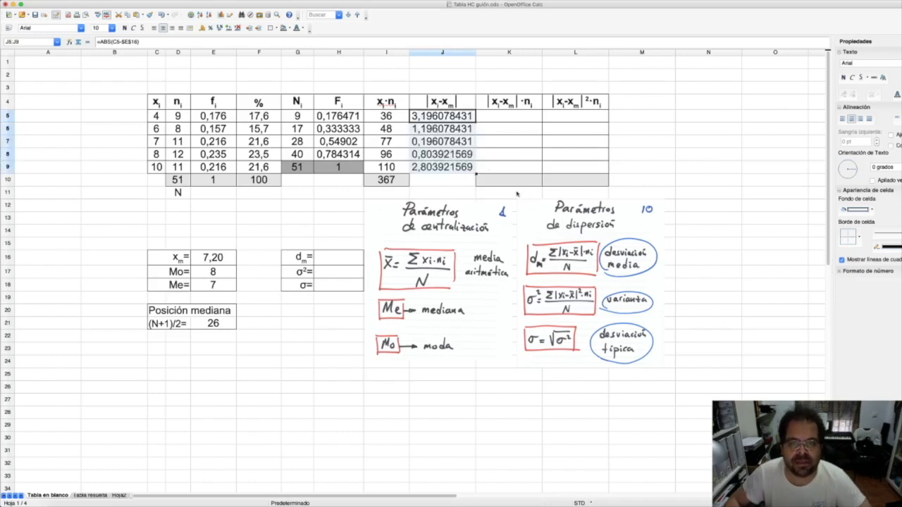
{"action": "left_click", "coordinate": [452, 182]}
- Format the absolute deviations in J5:J9 as numbers with three decimal places
{"action": "left_click_drag", "start_coordinate": [455, 116], "coordinate": [451, 168]}
{"action": "right_click", "coordinate": [460, 159]}
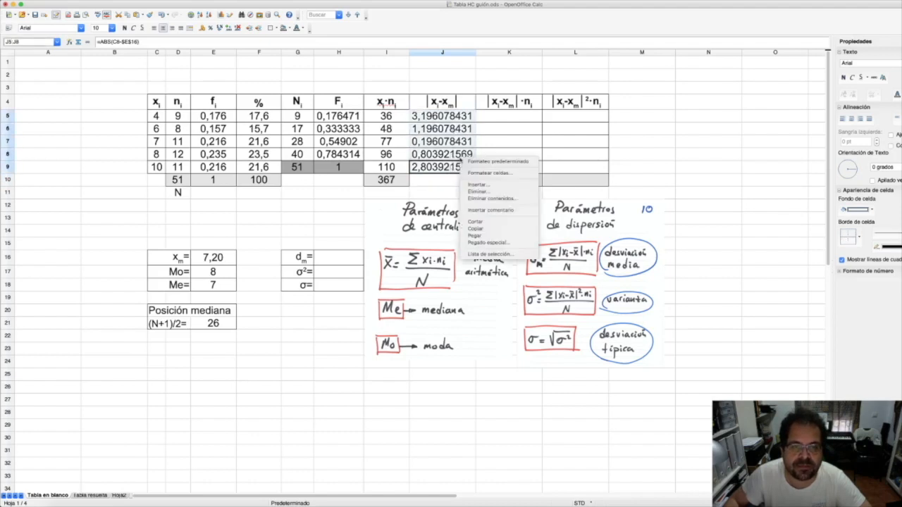
{"action": "left_click", "coordinate": [486, 173]}
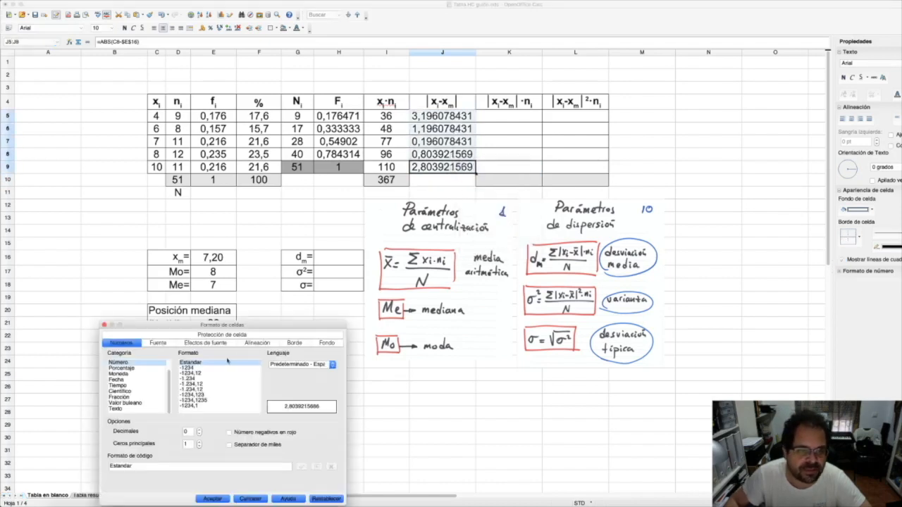
{"action": "left_click", "coordinate": [199, 429]}
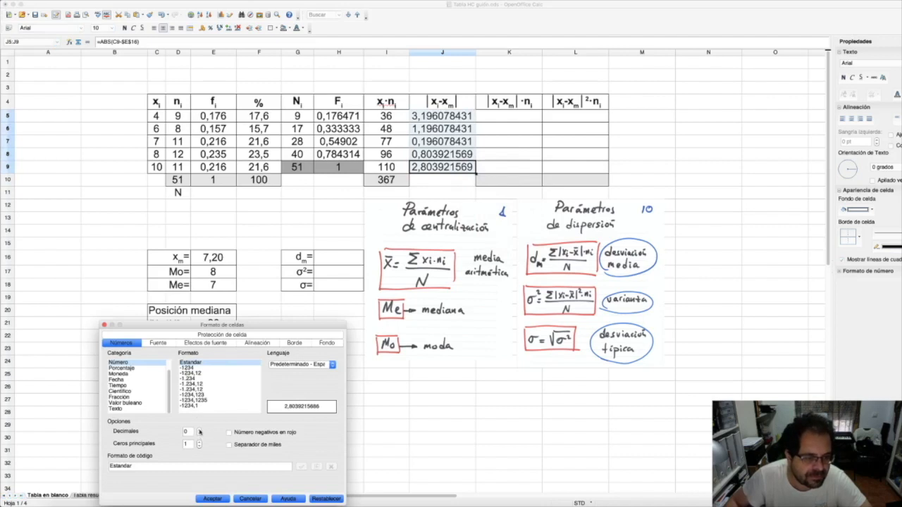
{"action": "left_click", "coordinate": [199, 430]}
{"action": "left_click", "coordinate": [199, 430]}
{"action": "left_click", "coordinate": [202, 501]}
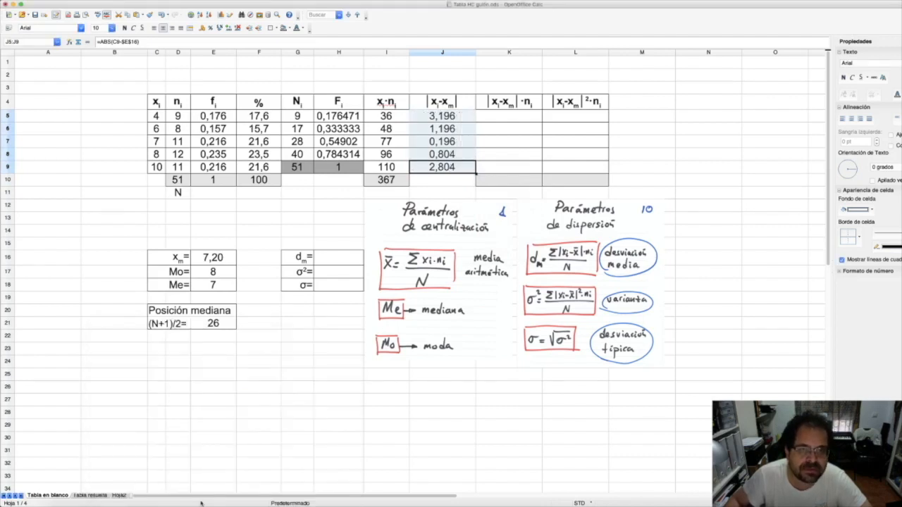
- Format the cumulative relative frequencies in H5:H8 as numbers with three decimal places
{"action": "left_click_drag", "start_coordinate": [348, 117], "coordinate": [346, 151]}
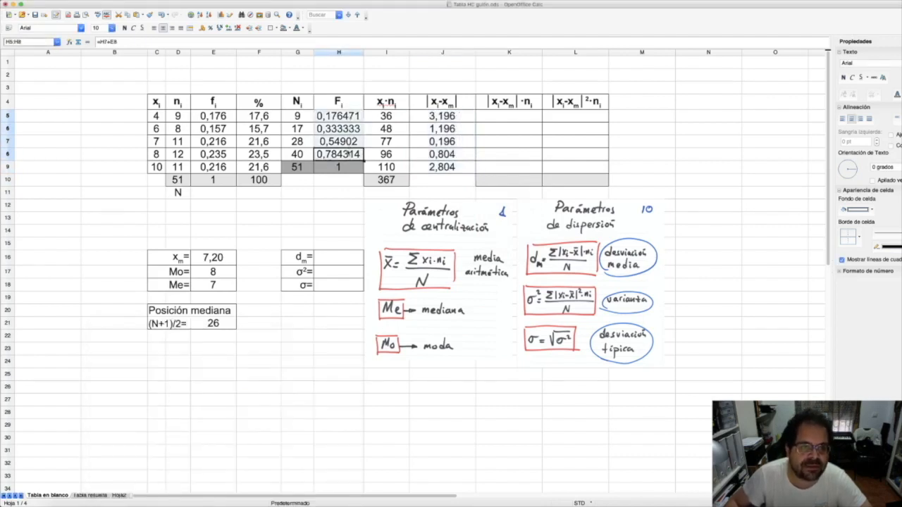
{"action": "right_click", "coordinate": [347, 151]}
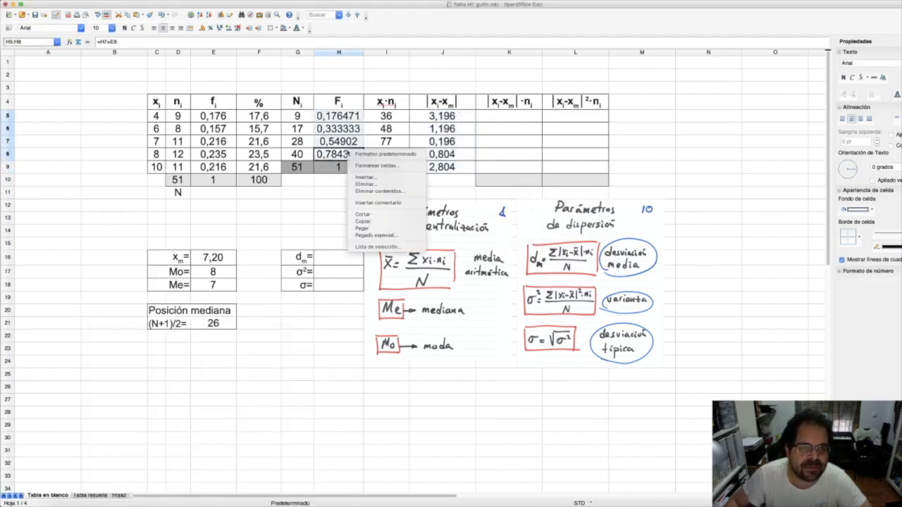
{"action": "left_click", "coordinate": [389, 167]}
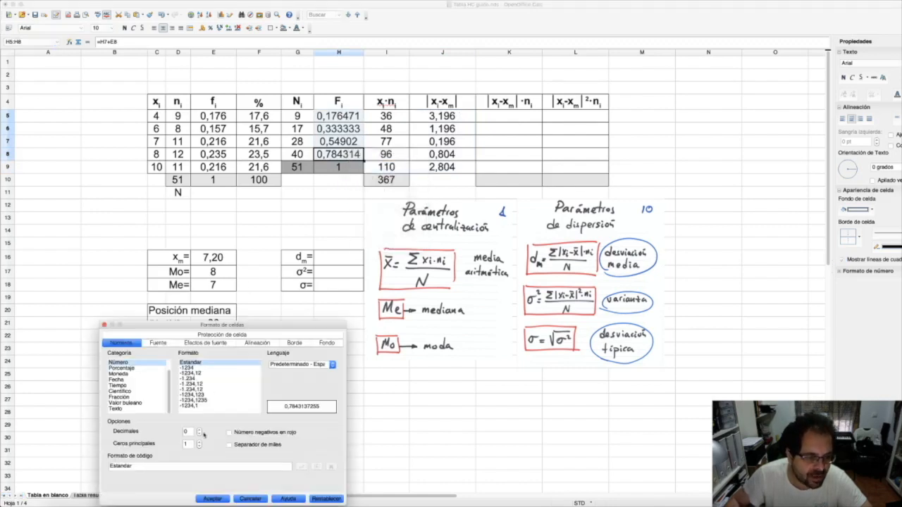
{"action": "left_click", "coordinate": [199, 430]}
{"action": "left_click", "coordinate": [199, 430]}
{"action": "left_click", "coordinate": [199, 430]}
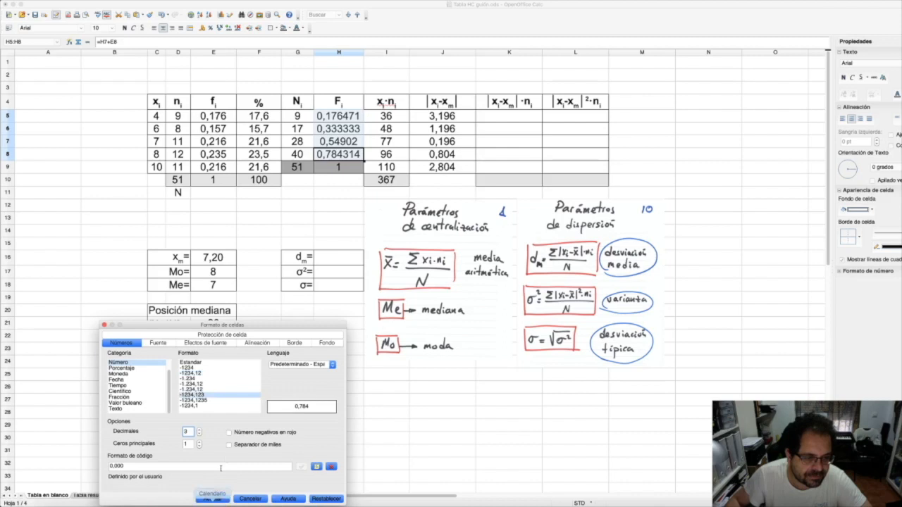
{"action": "key", "text": "Return"}
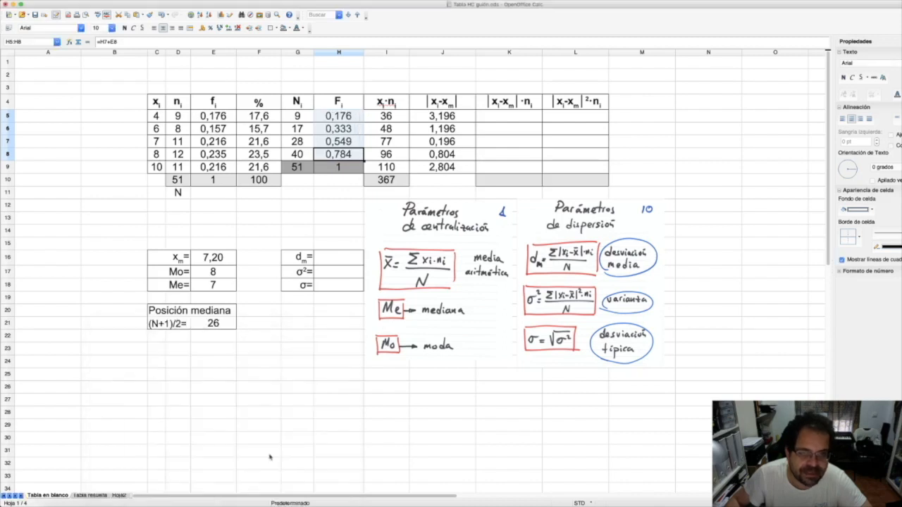
- Enter =J5*D5 in K5 to multiply the absolute deviation by its frequency, and fill it down to K9
{"action": "left_click", "coordinate": [502, 117]}
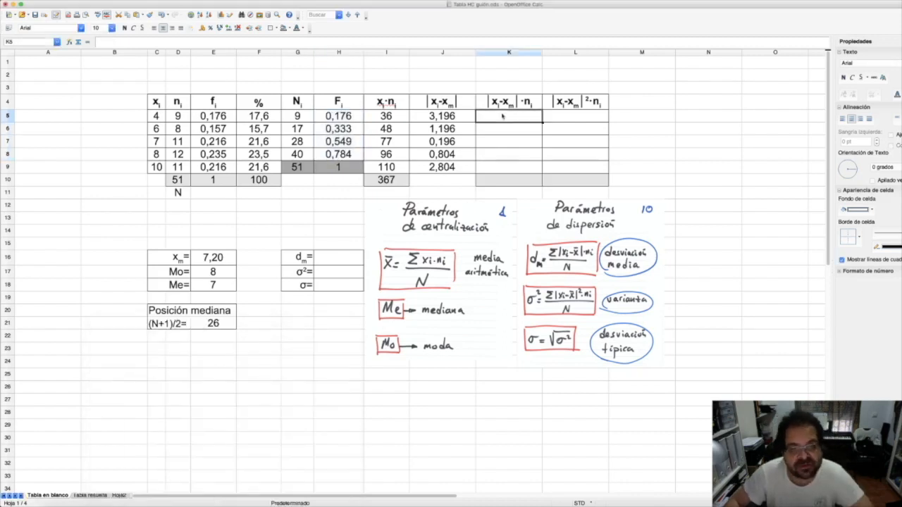
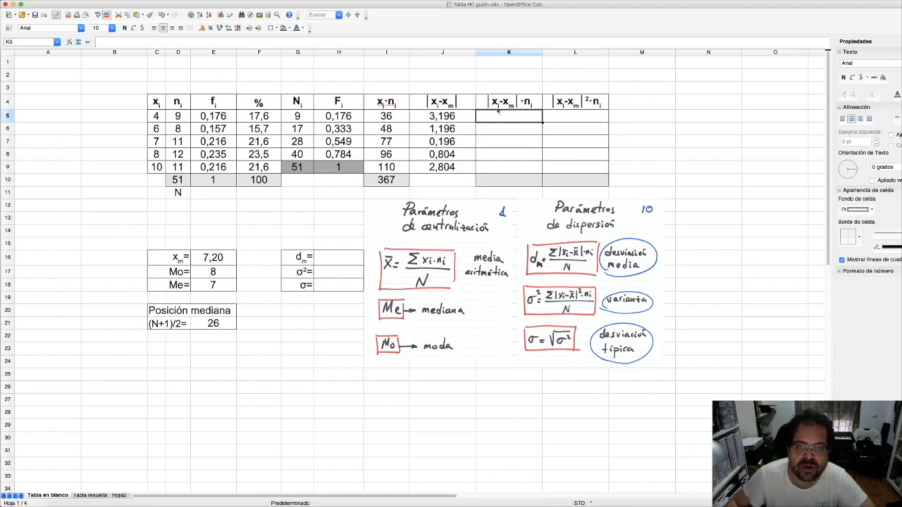
{"action": "left_click", "coordinate": [443, 116]}
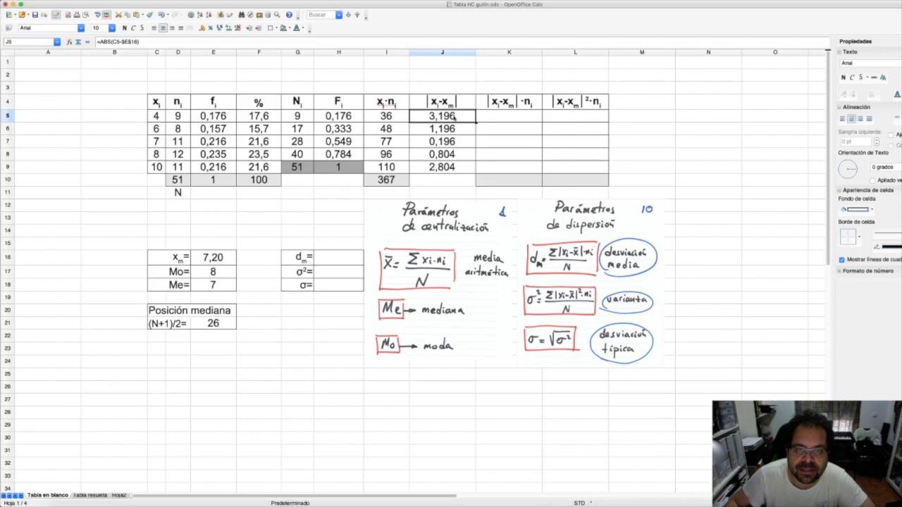
{"action": "left_click", "coordinate": [497, 118]}
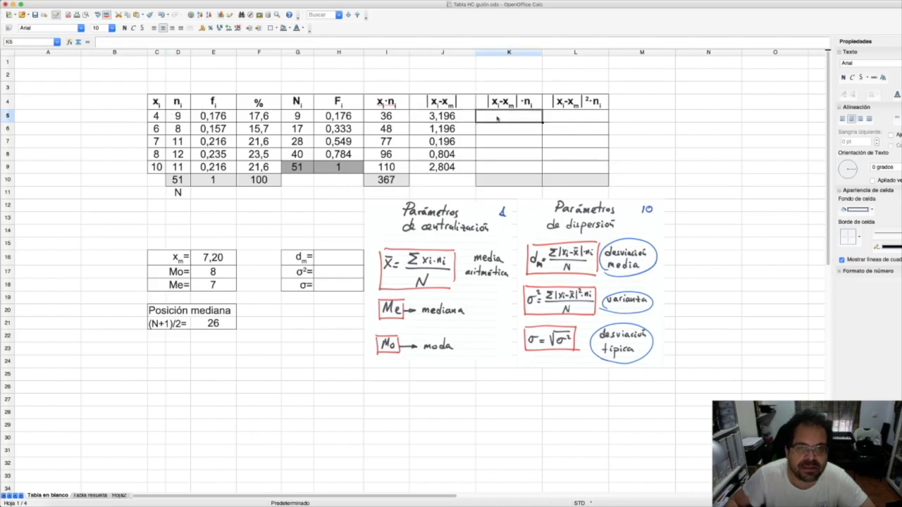
{"action": "type", "text": "="}
{"action": "left_click", "coordinate": [456, 116]}
{"action": "type", "text": "*"}
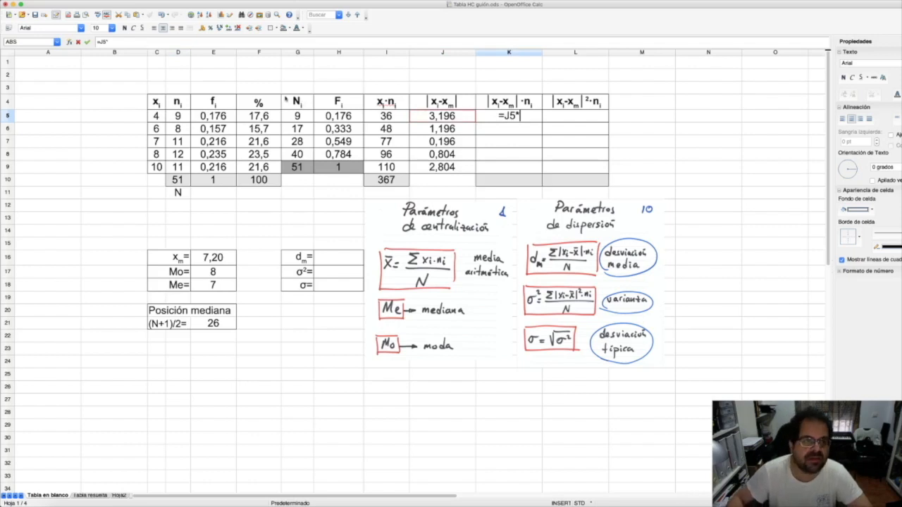
{"action": "left_click", "coordinate": [182, 117]}
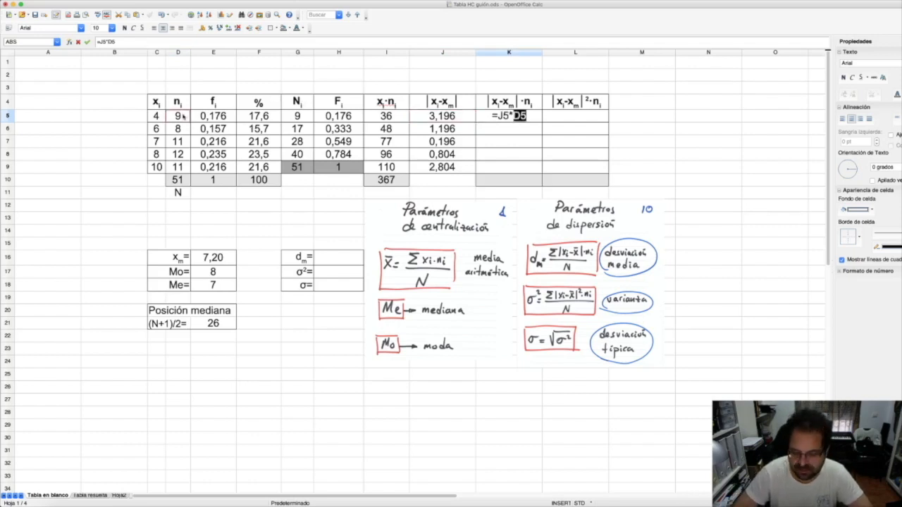
{"action": "key", "text": "Return"}
{"action": "left_click", "coordinate": [503, 117]}
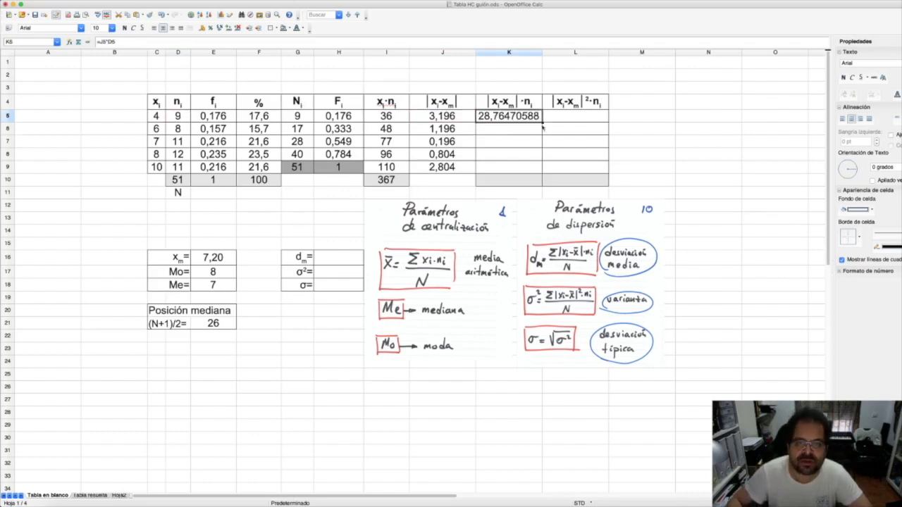
{"action": "left_click_drag", "start_coordinate": [542, 122], "coordinate": [542, 173]}
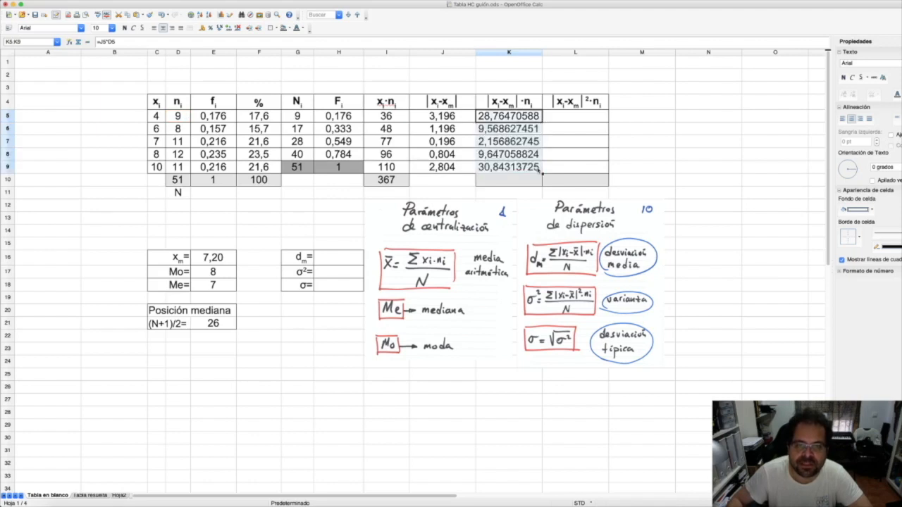
- Format the deviation-times-frequency products in K5:K9 as numbers with three decimal places
{"action": "right_click", "coordinate": [520, 135]}
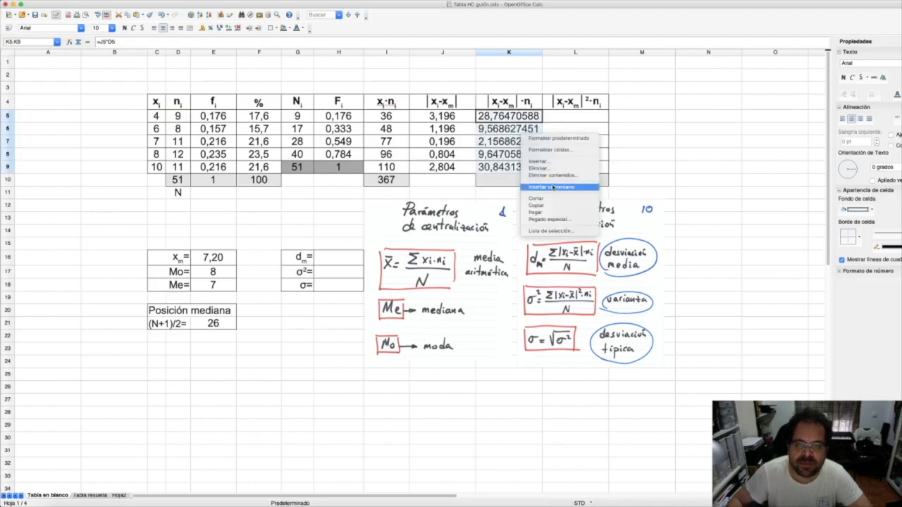
{"action": "left_click", "coordinate": [545, 152]}
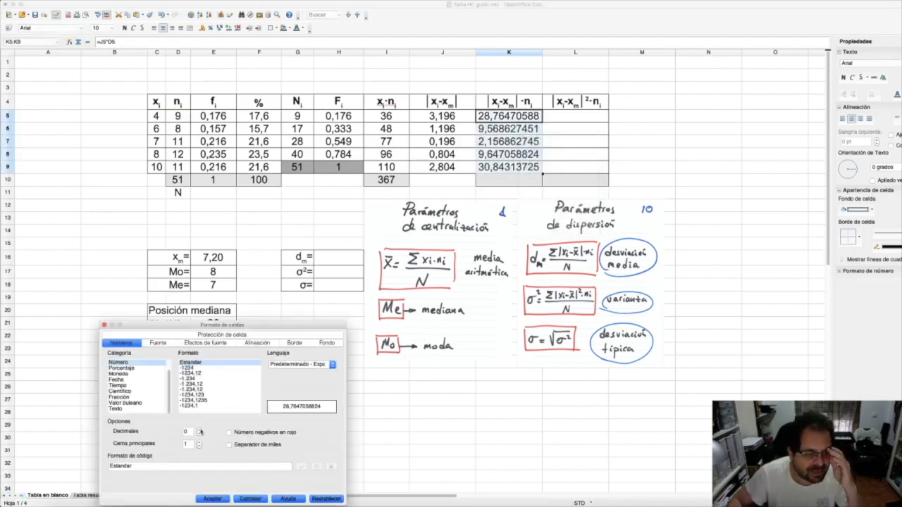
{"action": "left_click", "coordinate": [199, 430]}
{"action": "left_click", "coordinate": [200, 430]}
{"action": "left_click", "coordinate": [200, 430]}
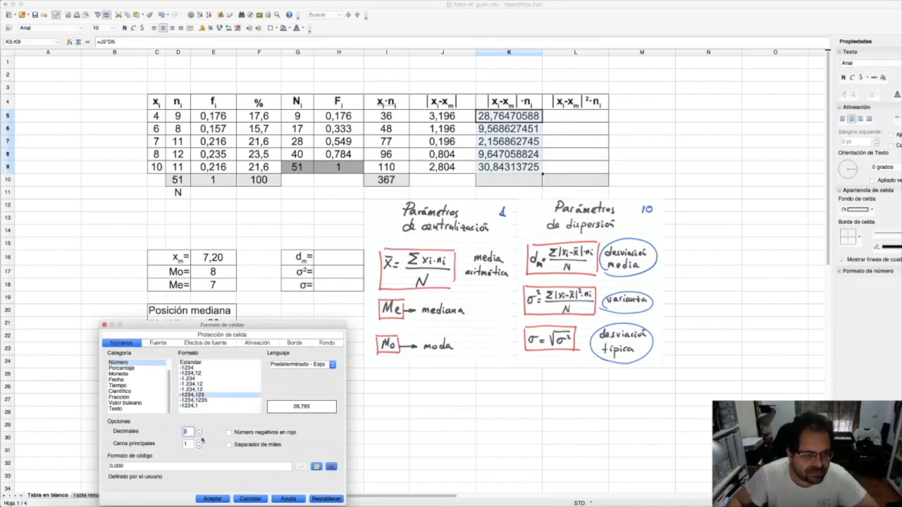
{"action": "left_click", "coordinate": [211, 499]}
- Total the deviation-times-frequency products in K10 with the formula =SUMA(K5:K9)
{"action": "left_click", "coordinate": [525, 183]}
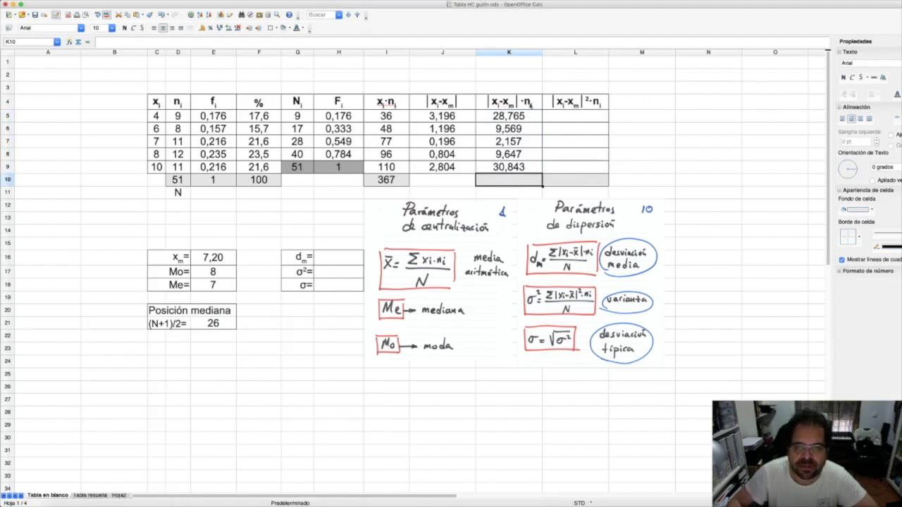
{"action": "left_click", "coordinate": [391, 182]}
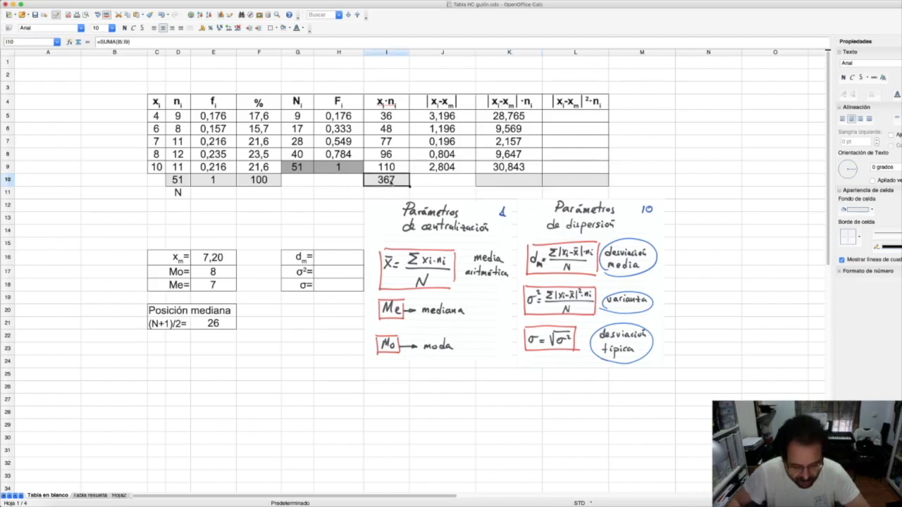
{"action": "left_click", "coordinate": [503, 178]}
{"action": "type", "text": "="}
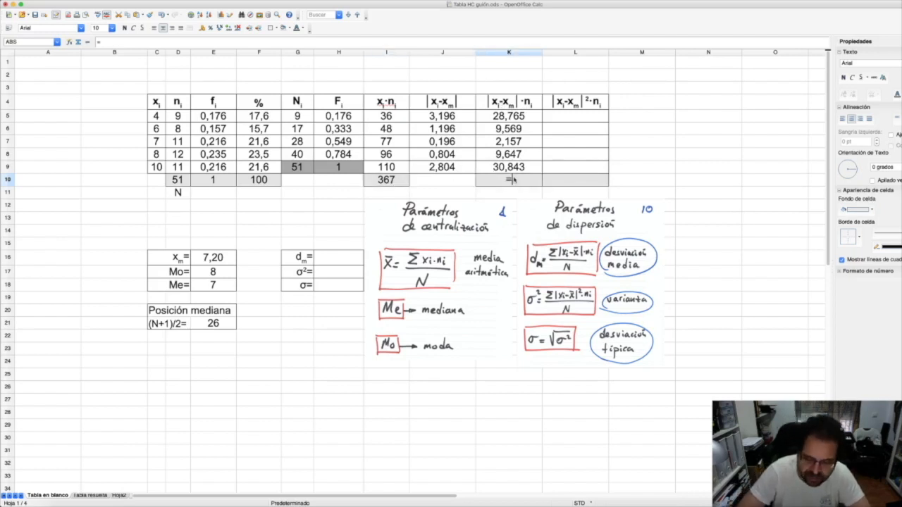
{"action": "type", "text": "suma()"}
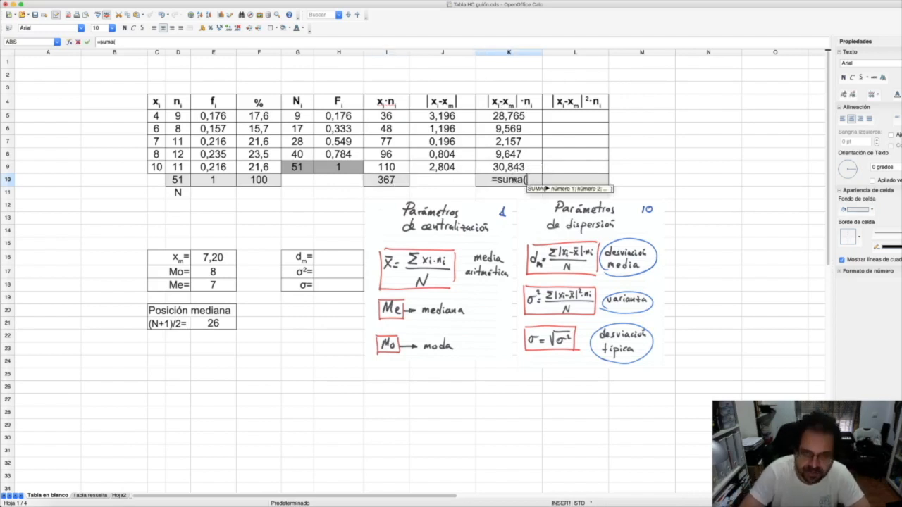
{"action": "scroll", "coordinate": [516, 180], "scroll_direction": "right", "scroll_amount": 1}
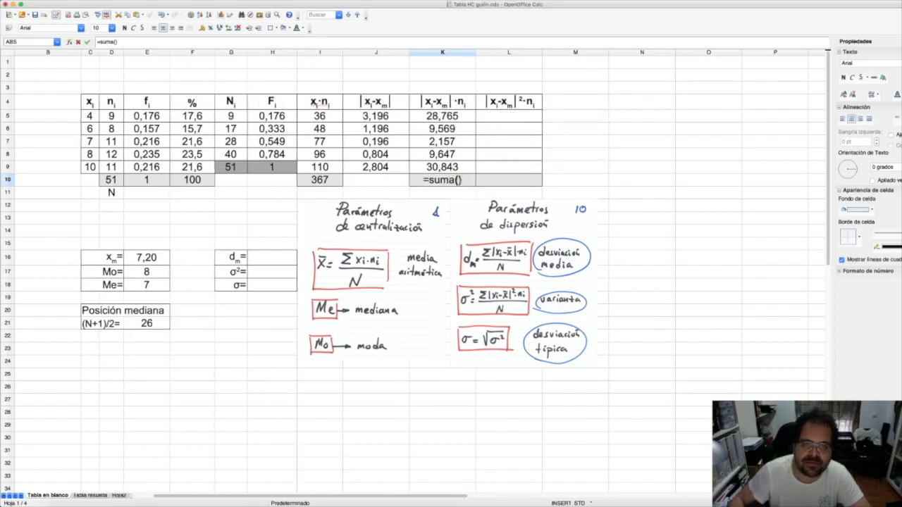
{"action": "left_click", "coordinate": [459, 181]}
{"action": "left_click_drag", "start_coordinate": [451, 120], "coordinate": [446, 167]}
{"action": "key", "text": "Return"}
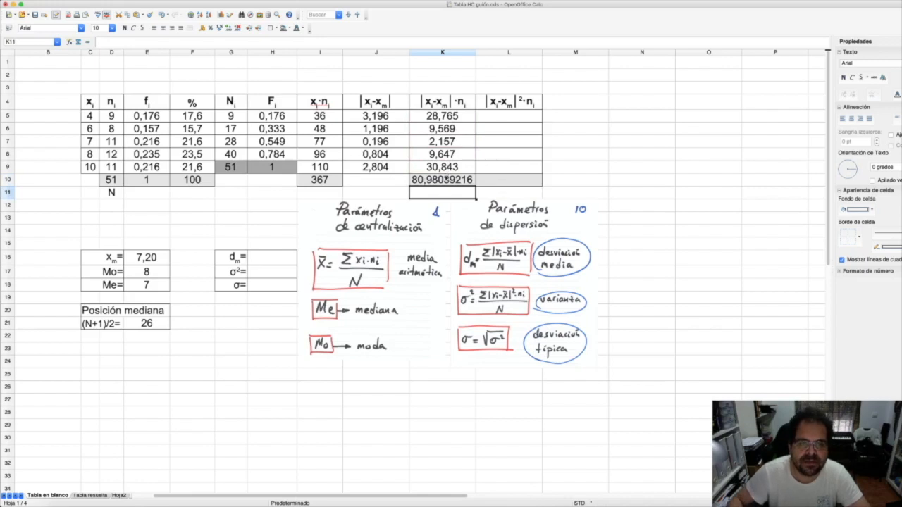
- Format the total in K10 as a number with three decimal places
{"action": "right_click", "coordinate": [446, 181]}
{"action": "left_click", "coordinate": [465, 195]}
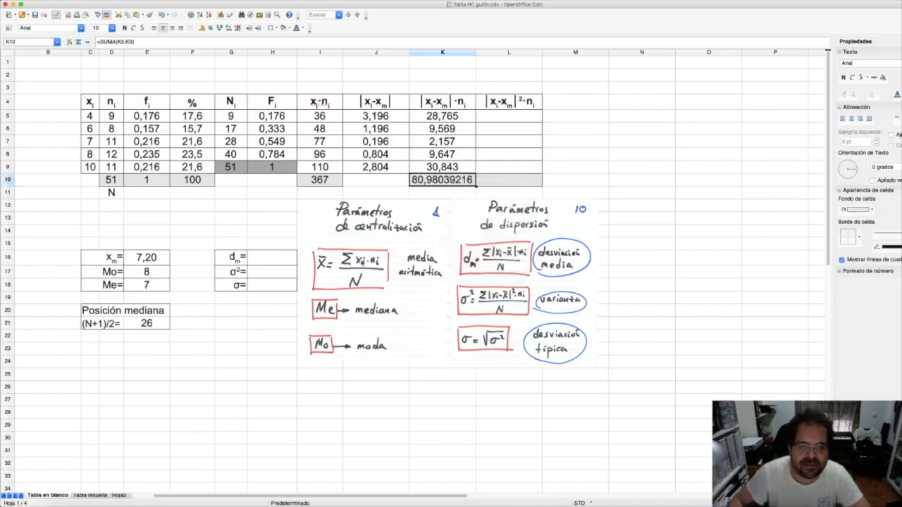
{"action": "left_click", "coordinate": [199, 430]}
{"action": "left_click", "coordinate": [199, 430]}
{"action": "left_click", "coordinate": [200, 430]}
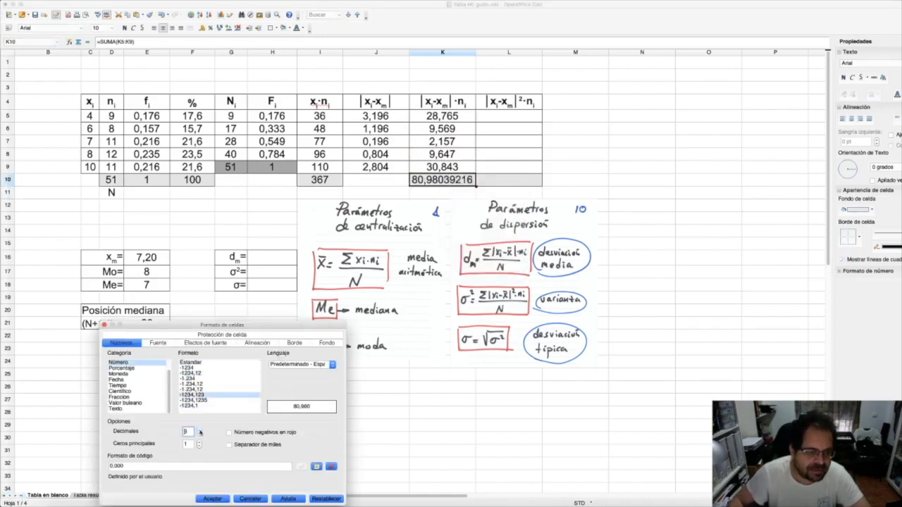
{"action": "left_click", "coordinate": [204, 498]}
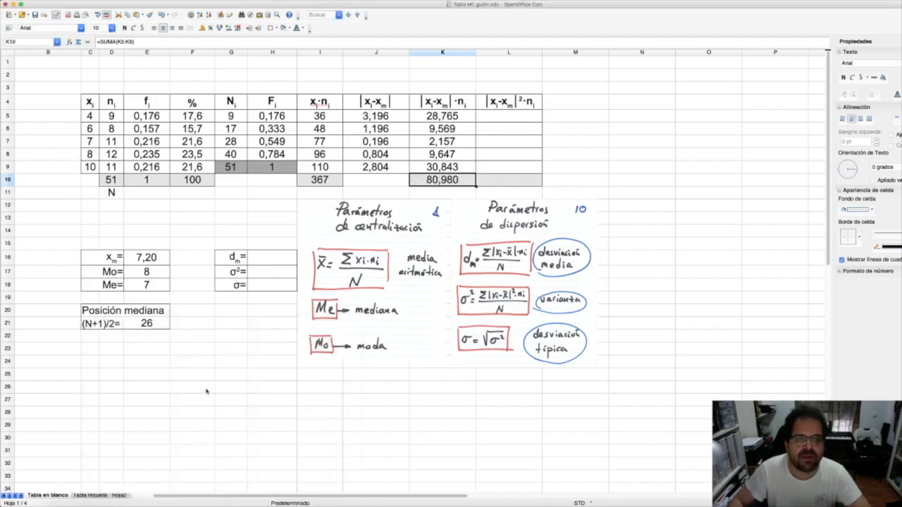
{"action": "left_click", "coordinate": [207, 392]}
- Calculate the mean deviation in H16 by dividing the column total by N with the formula =K10/D10
{"action": "scroll", "coordinate": [206, 391], "scroll_direction": "left", "scroll_amount": 2}
{"action": "left_click", "coordinate": [522, 182]}
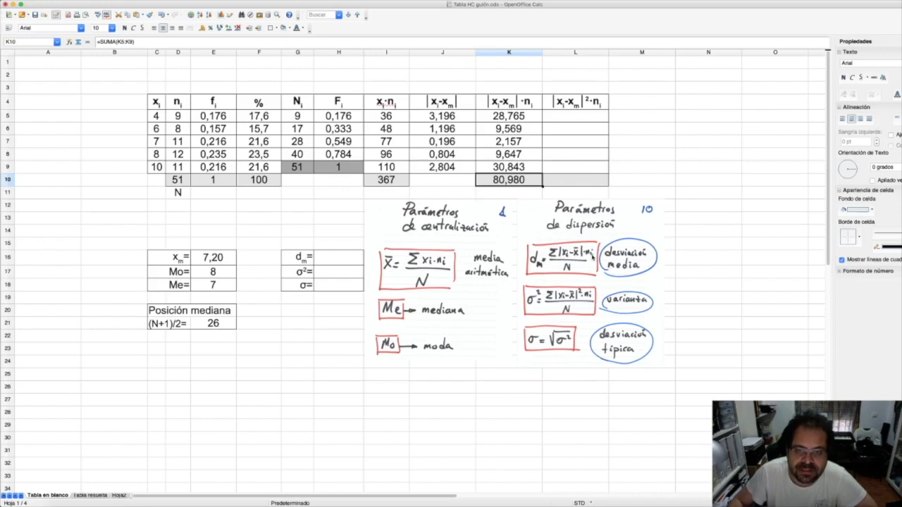
{"action": "left_click", "coordinate": [347, 261]}
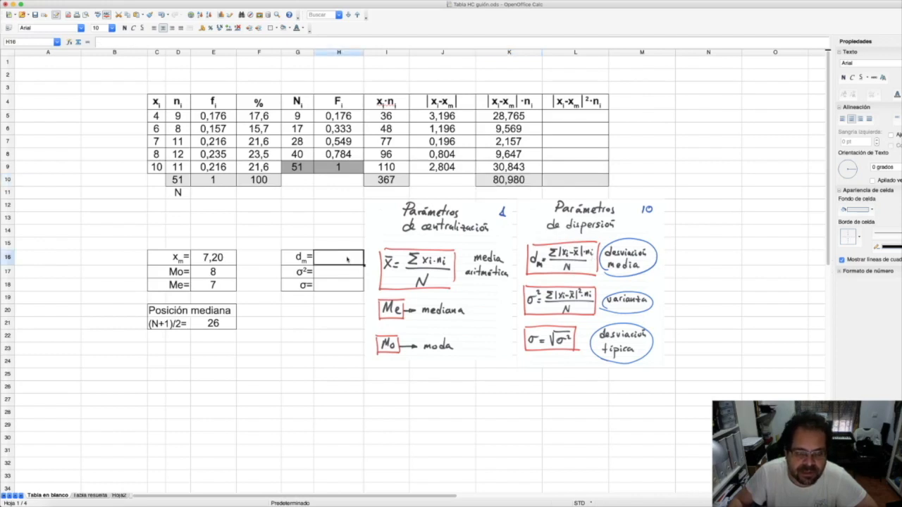
{"action": "type", "text": "="}
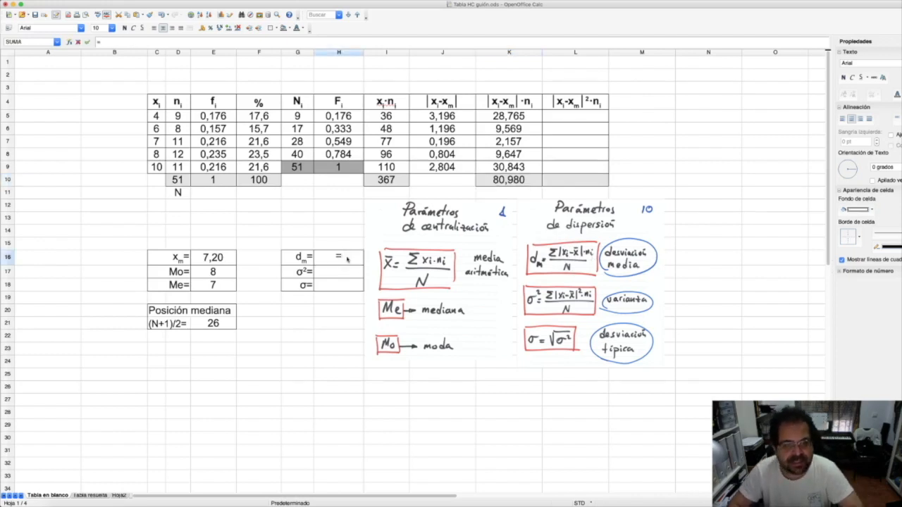
{"action": "left_click", "coordinate": [515, 181]}
{"action": "type", "text": "/"}
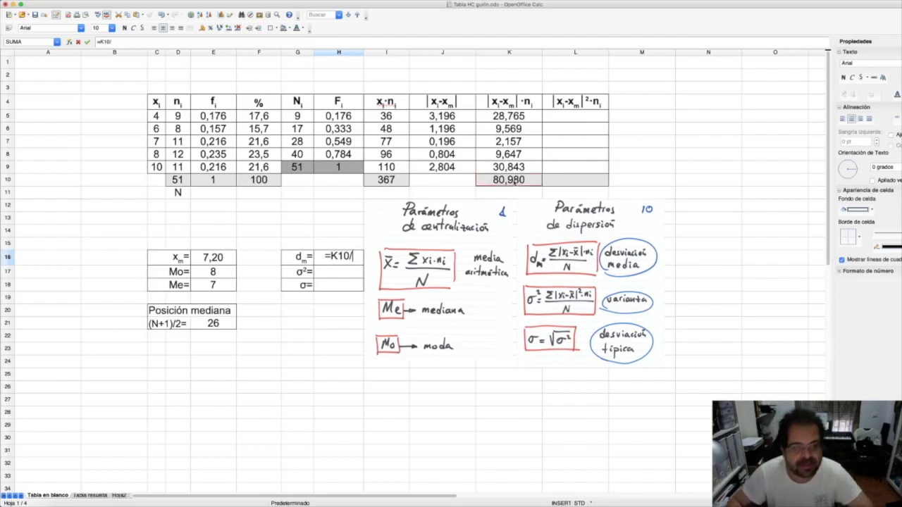
{"action": "left_click", "coordinate": [177, 180]}
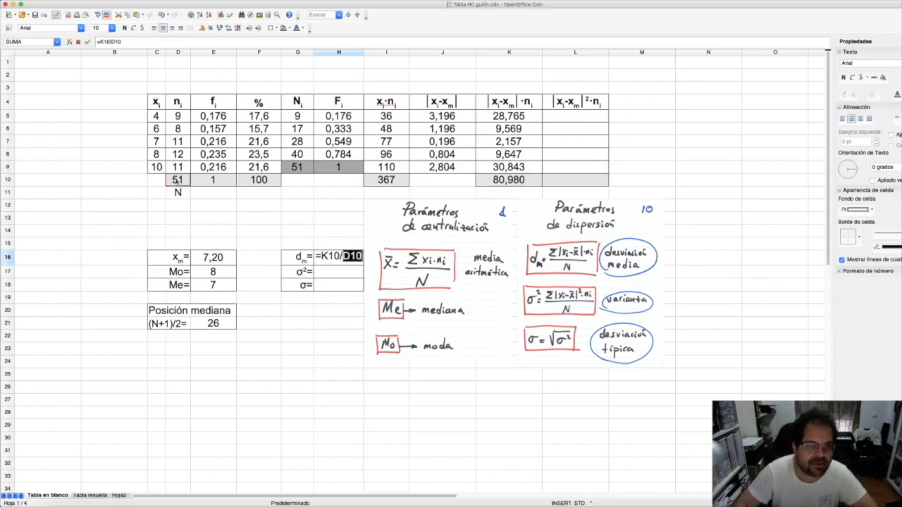
{"action": "key", "text": "Return"}
- Format the mean deviation in H16 as a number with two decimal places
{"action": "right_click", "coordinate": [328, 259]}
{"action": "left_click", "coordinate": [337, 259]}
{"action": "left_click_drag", "start_coordinate": [337, 259], "coordinate": [340, 284]}
{"action": "right_click", "coordinate": [340, 284]}
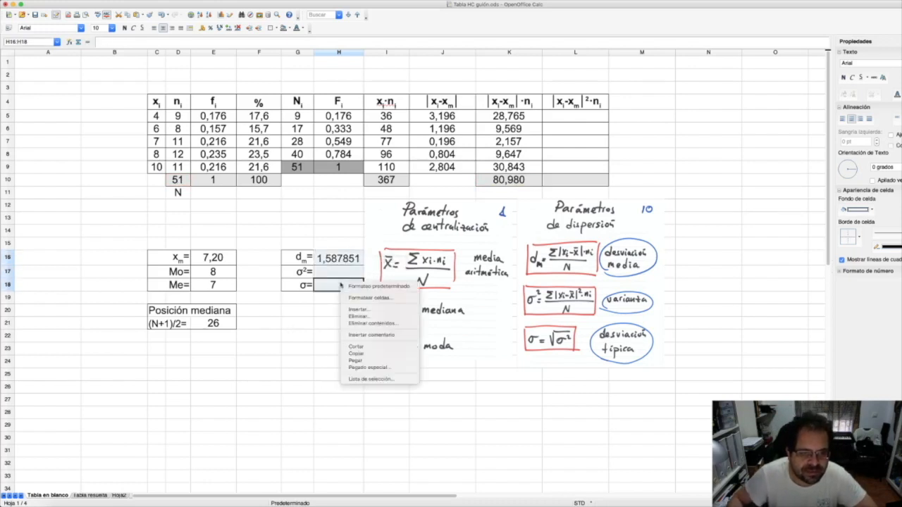
{"action": "left_click", "coordinate": [339, 258]}
{"action": "right_click", "coordinate": [339, 258]}
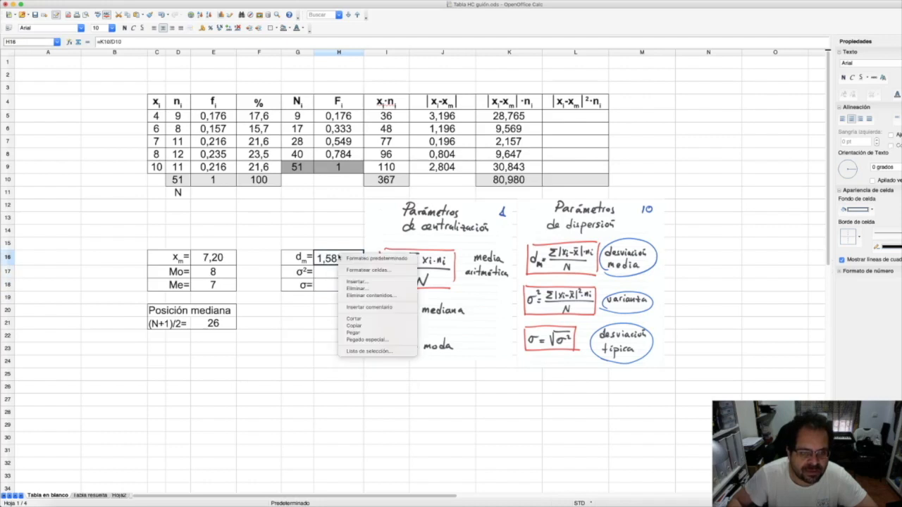
{"action": "left_click", "coordinate": [381, 271]}
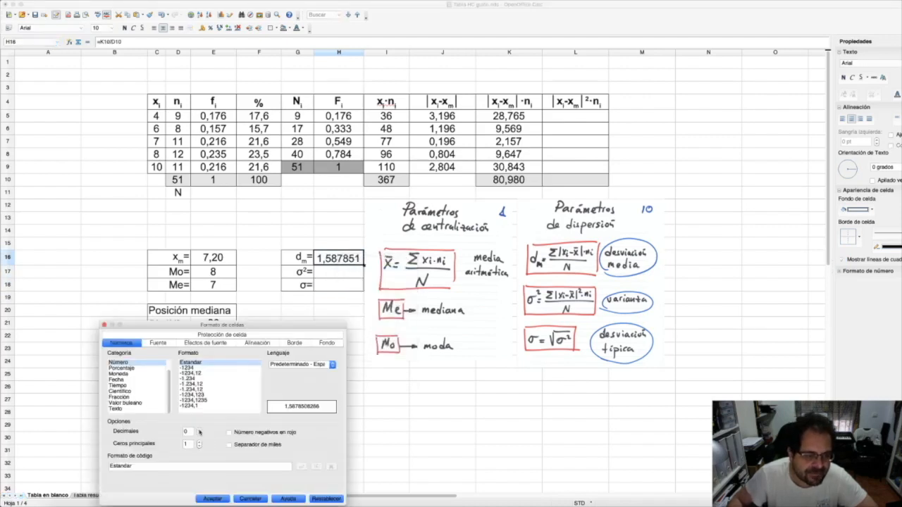
{"action": "left_click", "coordinate": [199, 430]}
{"action": "left_click", "coordinate": [199, 431]}
{"action": "left_click", "coordinate": [213, 499]}
{"action": "left_click", "coordinate": [312, 368]}
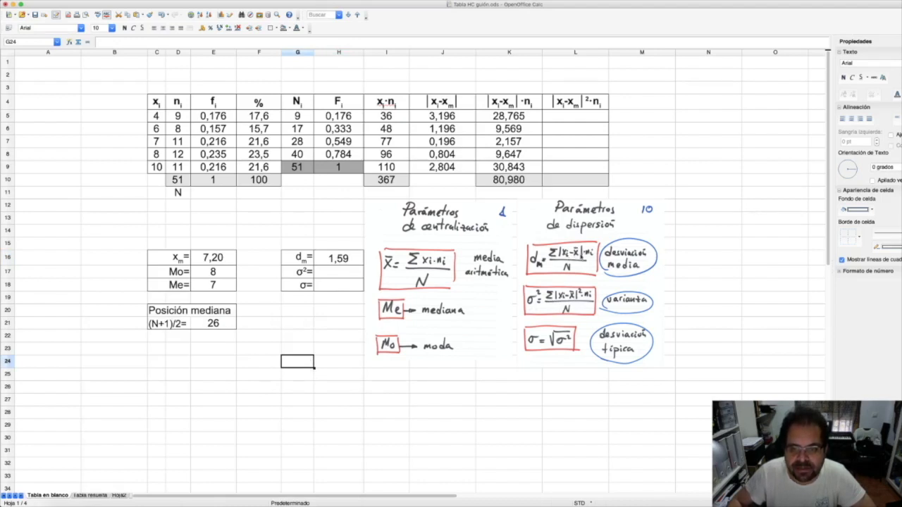
{"action": "left_click", "coordinate": [552, 115]}
{"action": "left_click", "coordinate": [510, 102]}
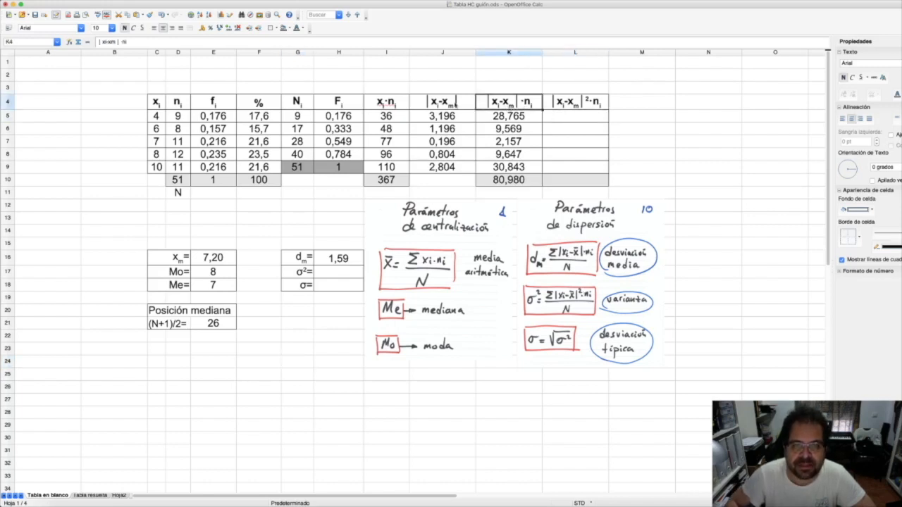
- Calculate the first squared-deviation-times-frequency product in L5 with the formula =J5*K5
{"action": "left_click", "coordinate": [444, 103]}
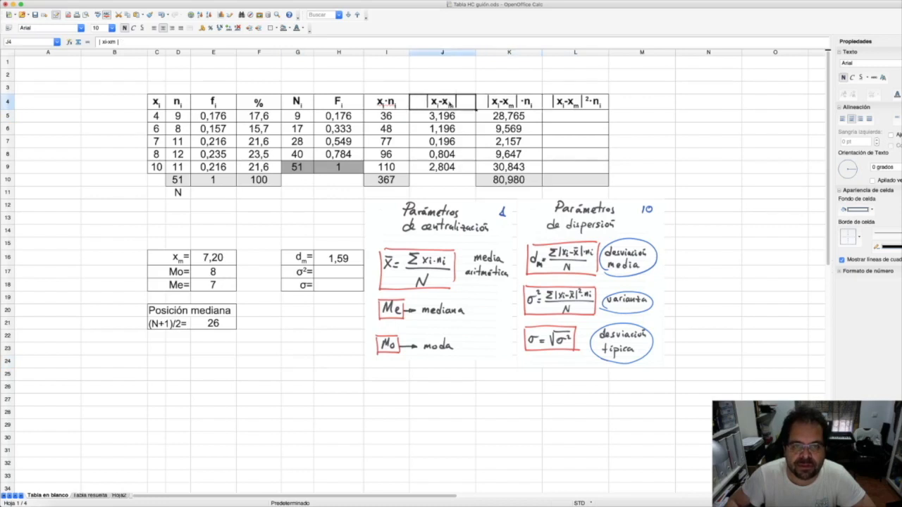
{"action": "left_click", "coordinate": [506, 107]}
{"action": "left_click", "coordinate": [564, 105]}
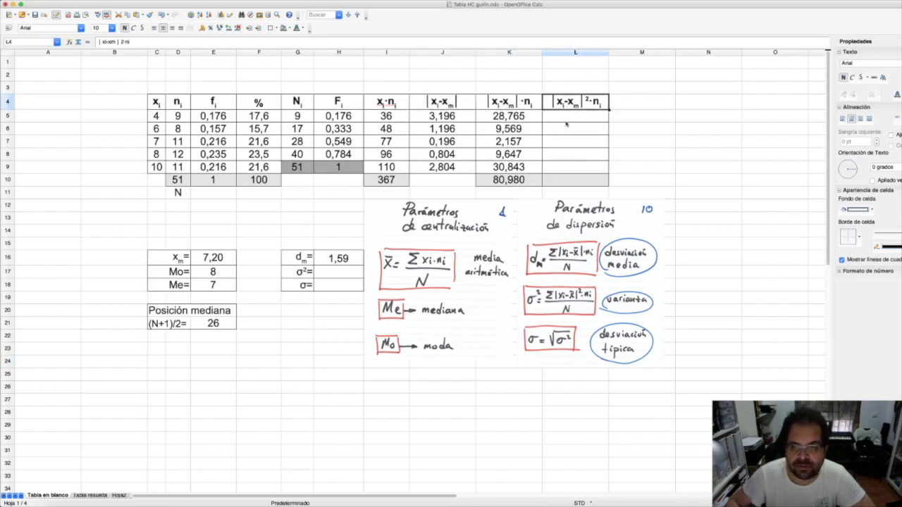
{"action": "left_click", "coordinate": [569, 122]}
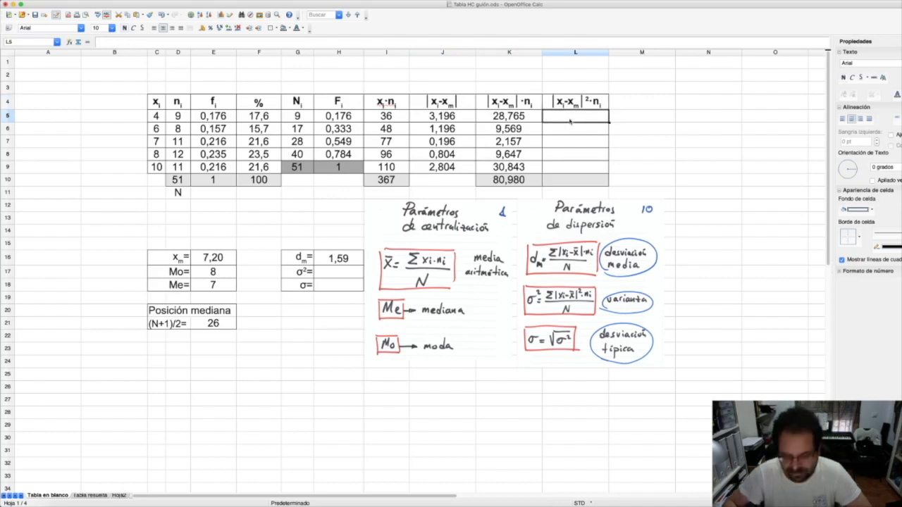
{"action": "type", "text": "="}
{"action": "left_click", "coordinate": [460, 118]}
{"action": "type", "text": "*"}
{"action": "left_click", "coordinate": [513, 117]}
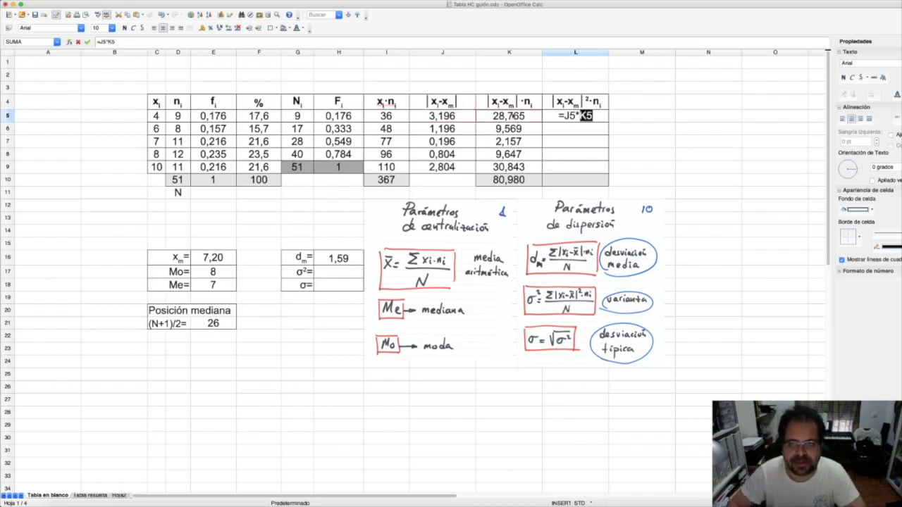
{"action": "key", "text": "Return"}
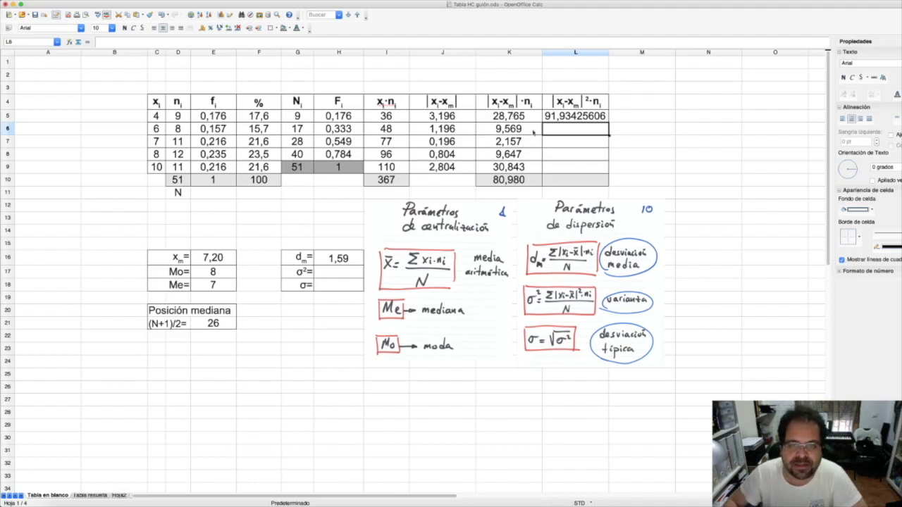
- Fill the L5 product formula down through L9
{"action": "left_click", "coordinate": [573, 117]}
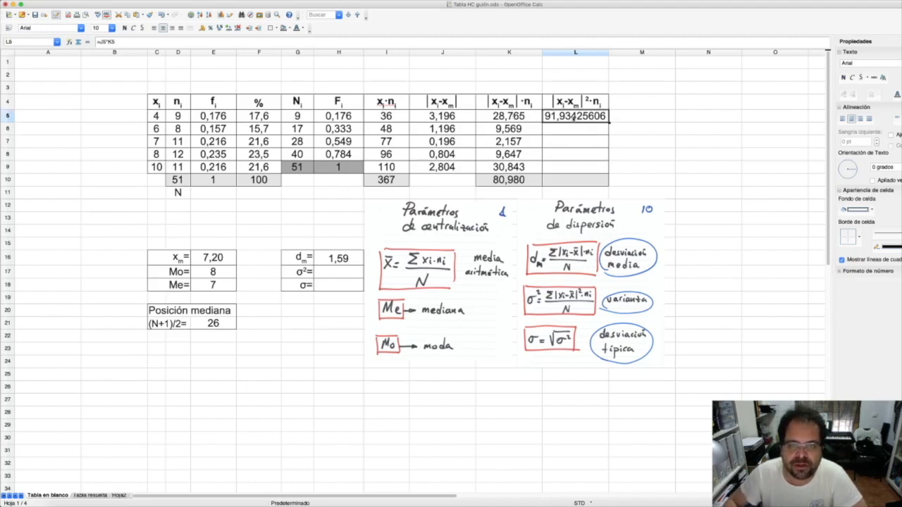
{"action": "left_click", "coordinate": [444, 103]}
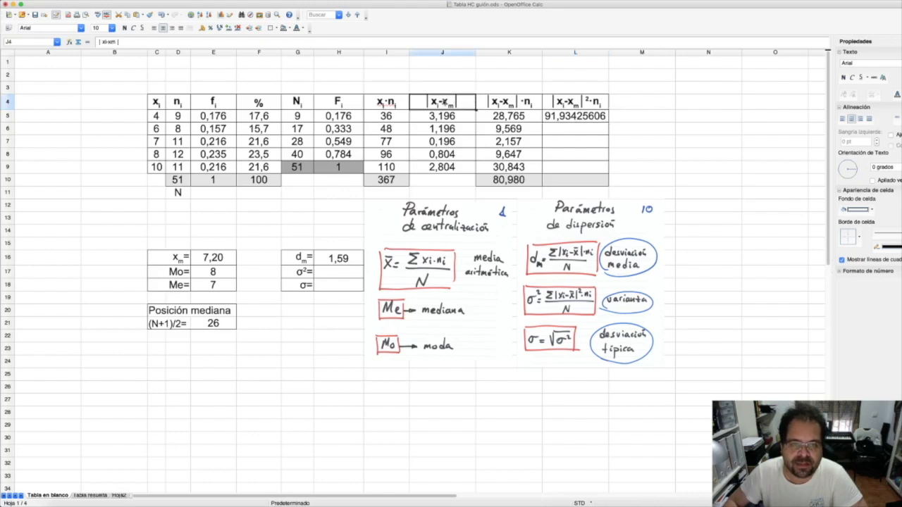
{"action": "left_click", "coordinate": [514, 106]}
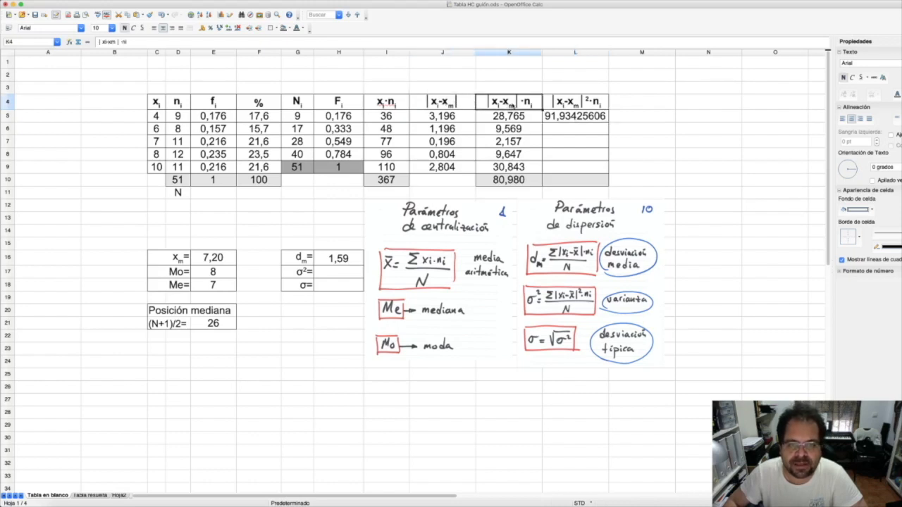
{"action": "left_click", "coordinate": [572, 120]}
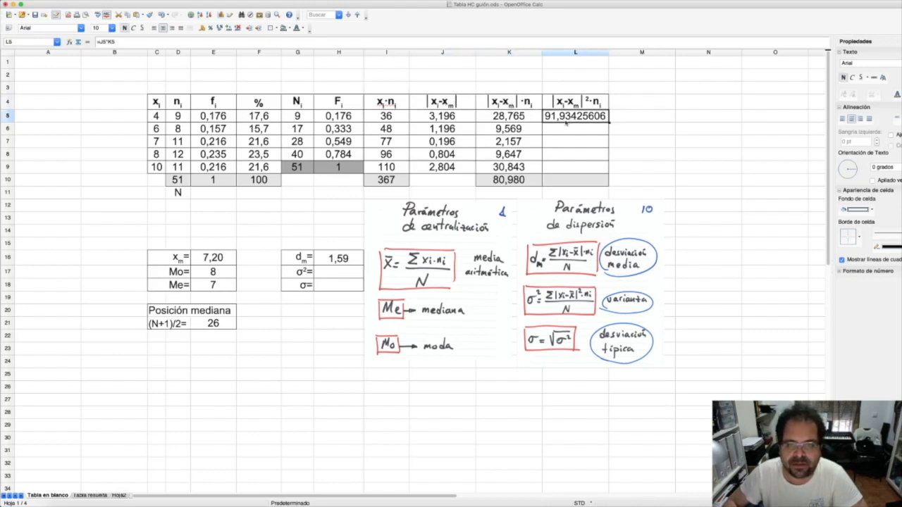
{"action": "left_click_drag", "start_coordinate": [610, 123], "coordinate": [610, 173]}
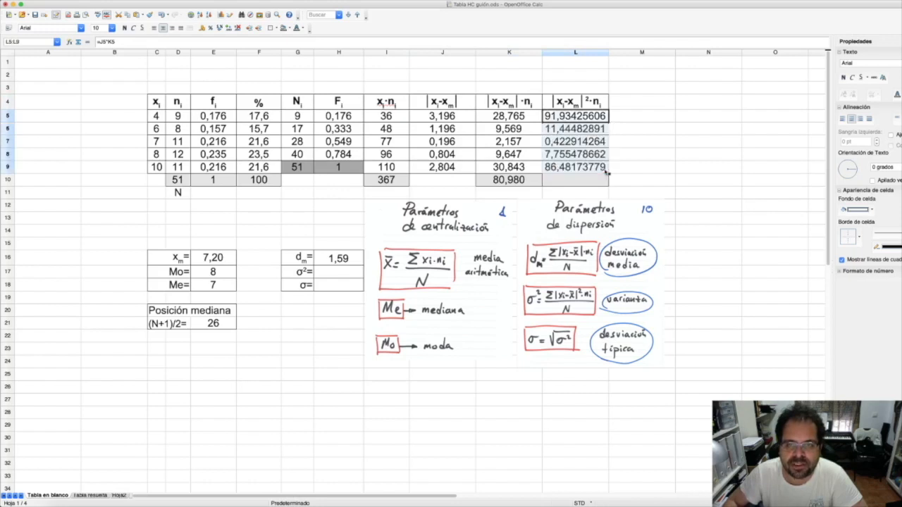
- Format the squared-deviation products in L5:L9 as numbers with three decimal places
{"action": "left_click_drag", "start_coordinate": [578, 115], "coordinate": [578, 166]}
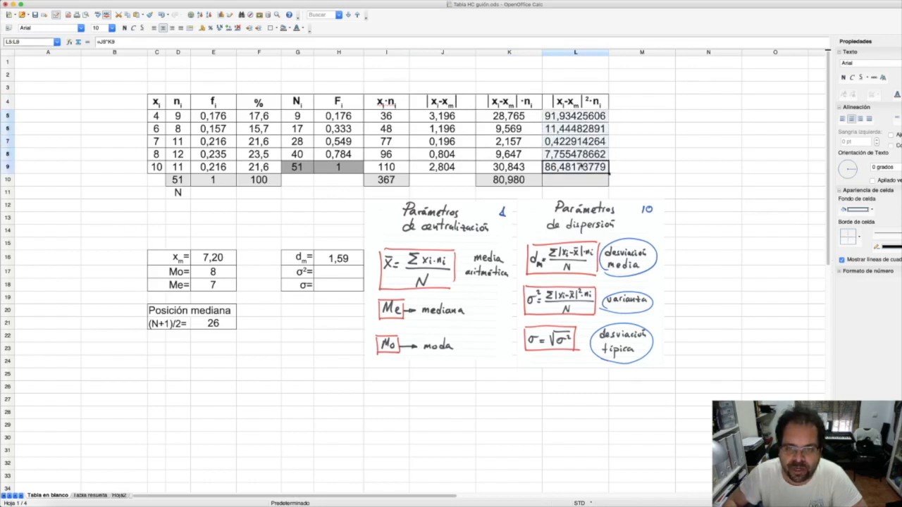
{"action": "right_click", "coordinate": [582, 167]}
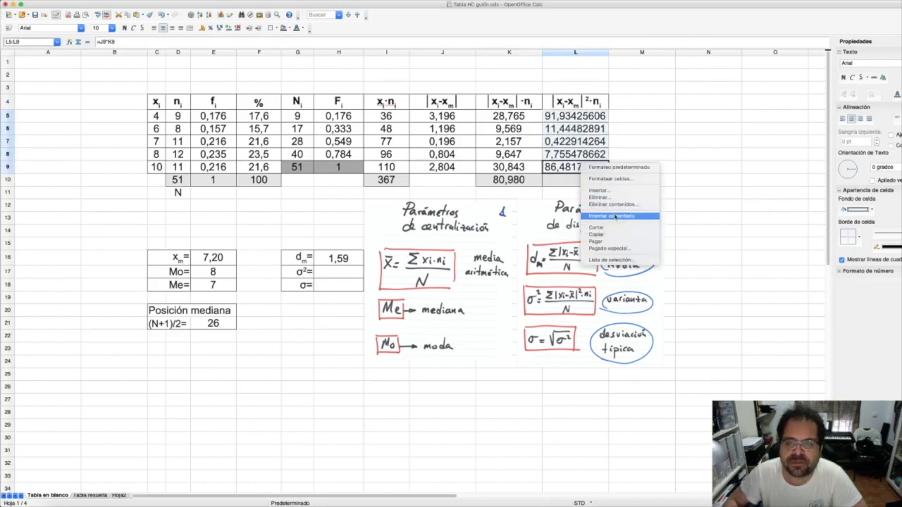
{"action": "left_click", "coordinate": [620, 180]}
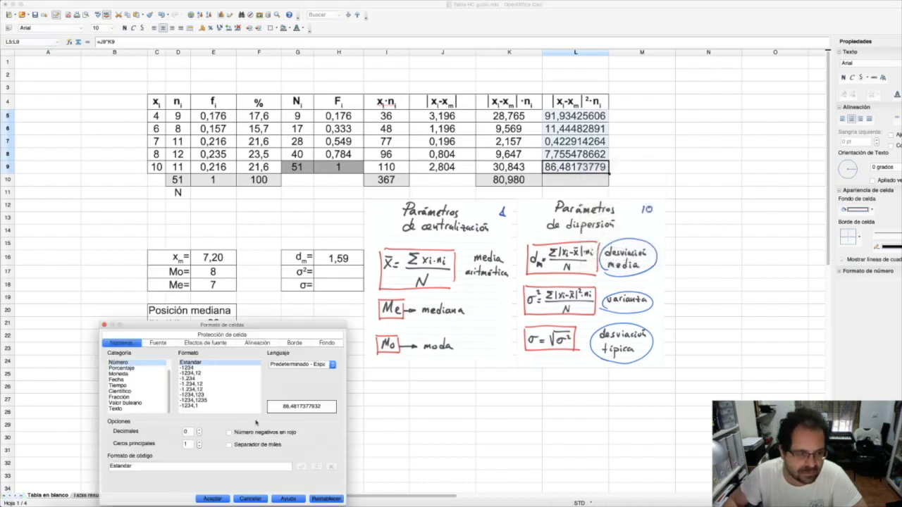
{"action": "left_click", "coordinate": [199, 430]}
{"action": "left_click", "coordinate": [199, 430]}
{"action": "left_click", "coordinate": [199, 430]}
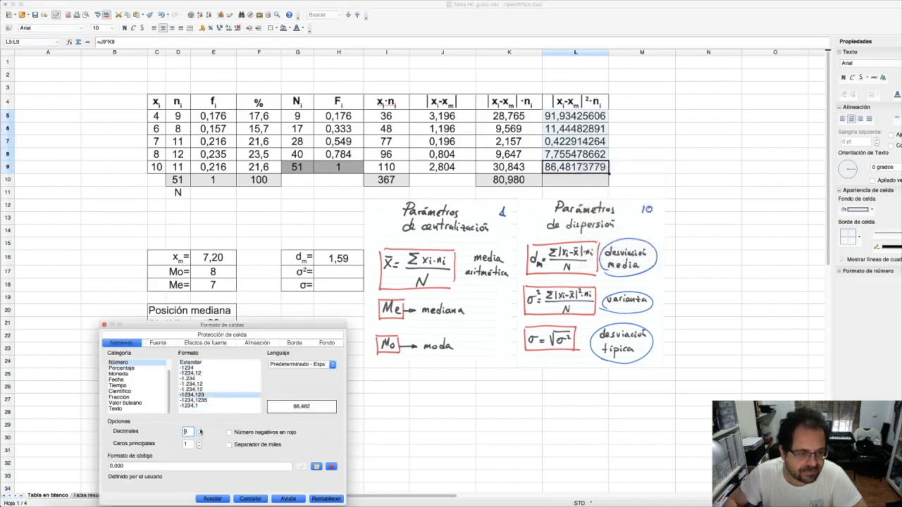
{"action": "left_click", "coordinate": [215, 498]}
- Total the squared-deviation products in L10 by extending the sum from K10, giving =SUMA(L5:L9)
{"action": "left_click", "coordinate": [536, 182]}
{"action": "left_click_drag", "start_coordinate": [541, 185], "coordinate": [583, 183]}
{"action": "left_click", "coordinate": [583, 183]}
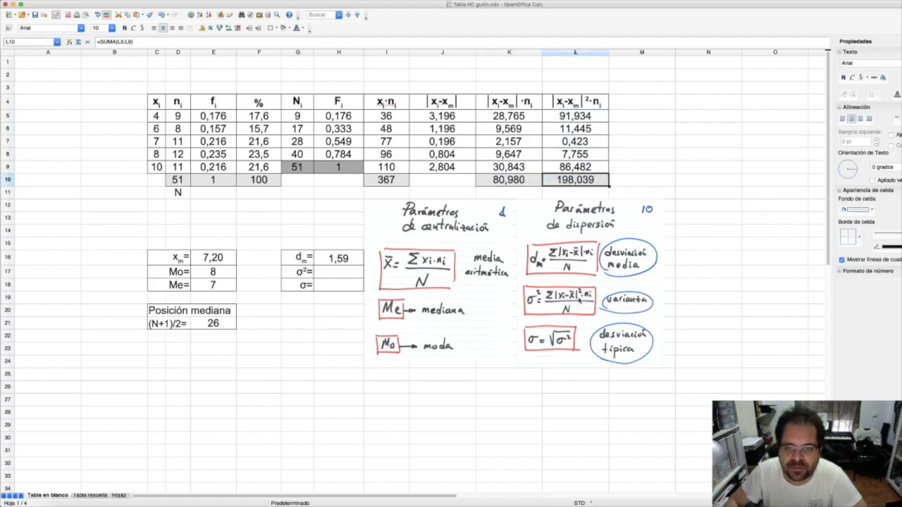
- Calculate the variance in H17 by dividing the squared-deviation total by N with the formula =L10/D10
{"action": "left_click", "coordinate": [334, 275]}
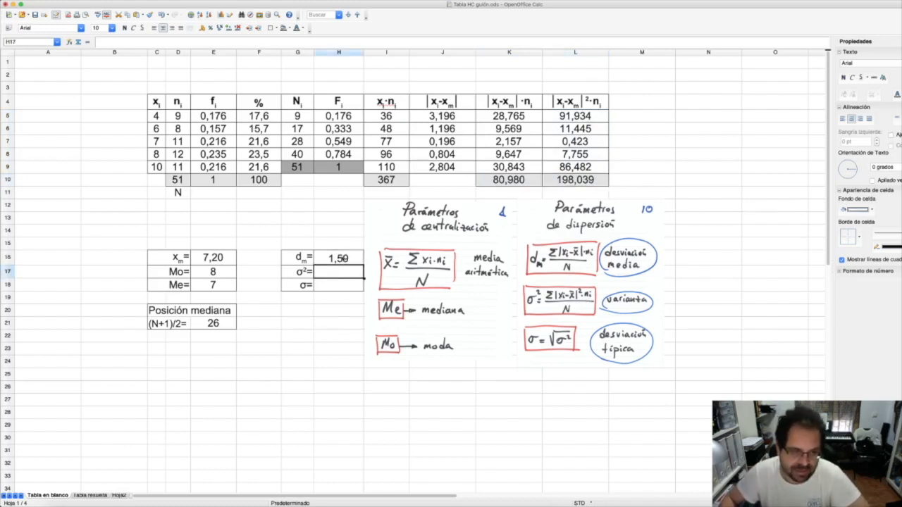
{"action": "left_click", "coordinate": [570, 184]}
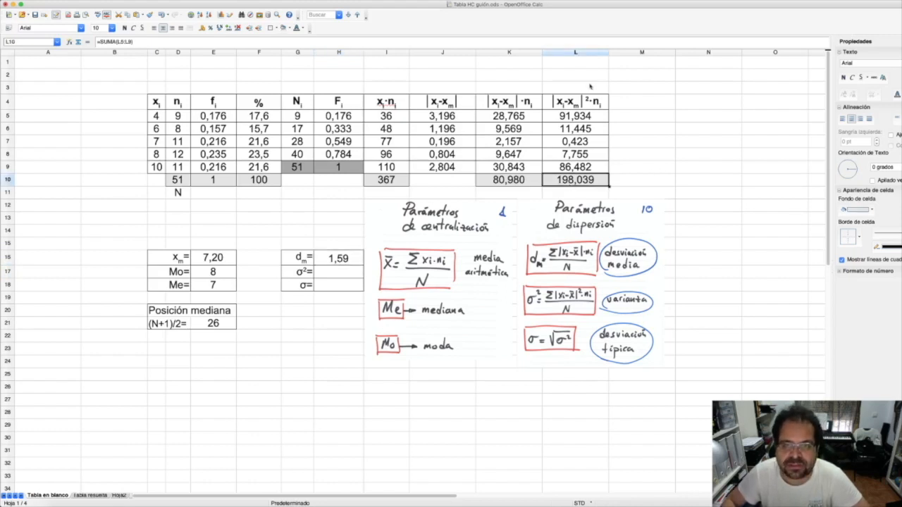
{"action": "left_click", "coordinate": [339, 275]}
{"action": "type", "text": "="}
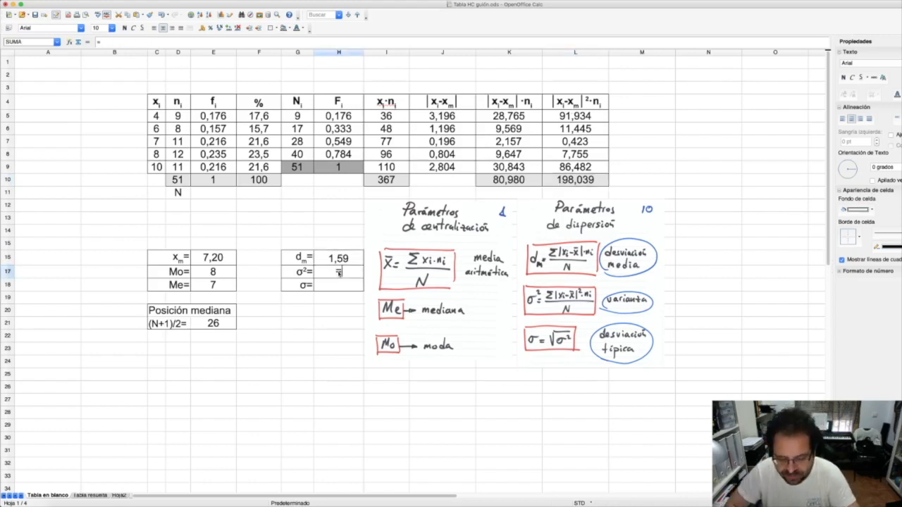
{"action": "left_click", "coordinate": [566, 183]}
{"action": "type", "text": "/"}
{"action": "left_click", "coordinate": [177, 181]}
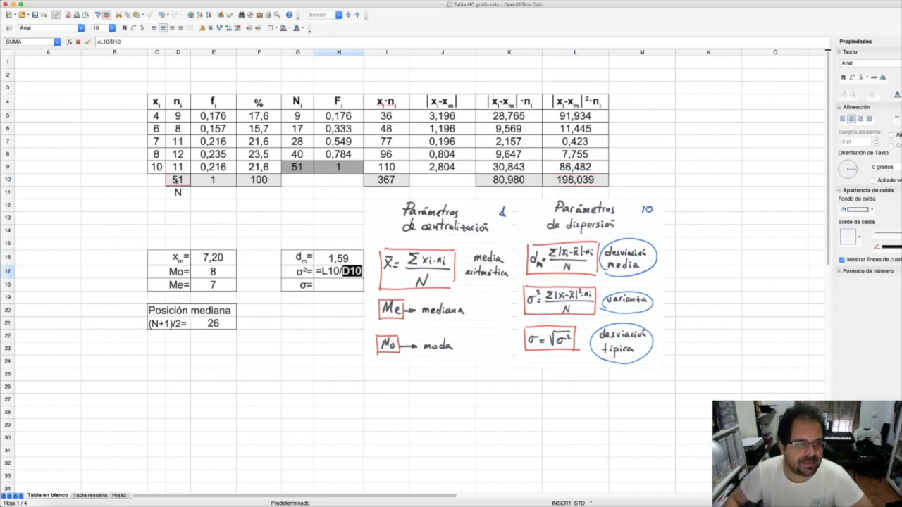
{"action": "key", "text": "Return"}
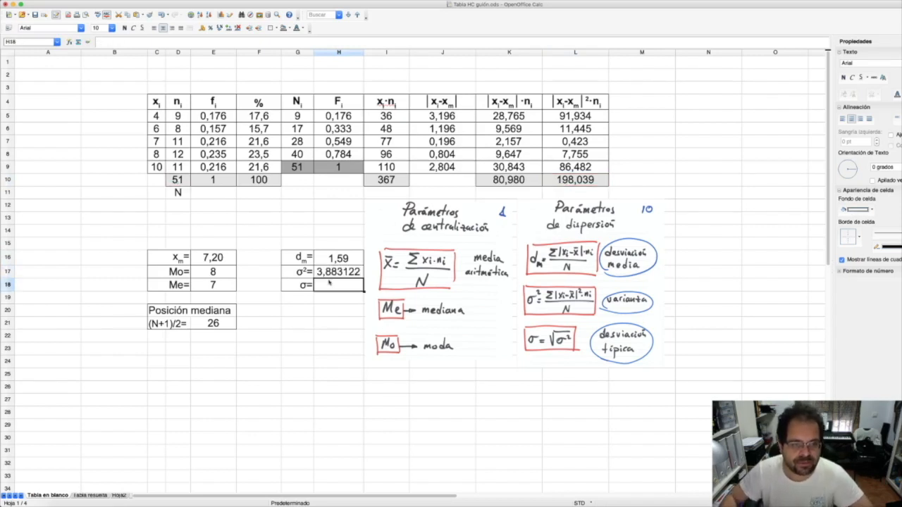
- Format the variance in H17 as a number with two decimal places
{"action": "left_click", "coordinate": [340, 271]}
{"action": "right_click", "coordinate": [340, 271]}
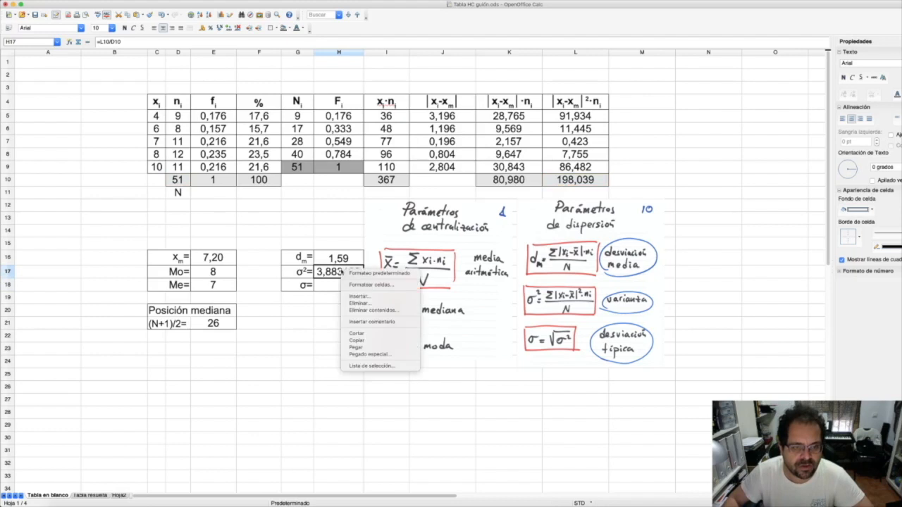
{"action": "left_click", "coordinate": [370, 285]}
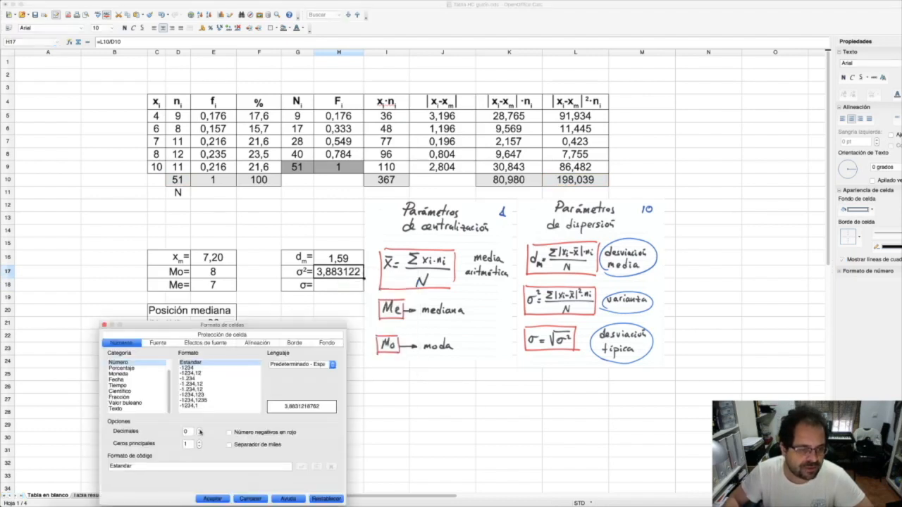
{"action": "left_click", "coordinate": [199, 429]}
{"action": "left_click", "coordinate": [199, 429]}
{"action": "left_click", "coordinate": [212, 499]}
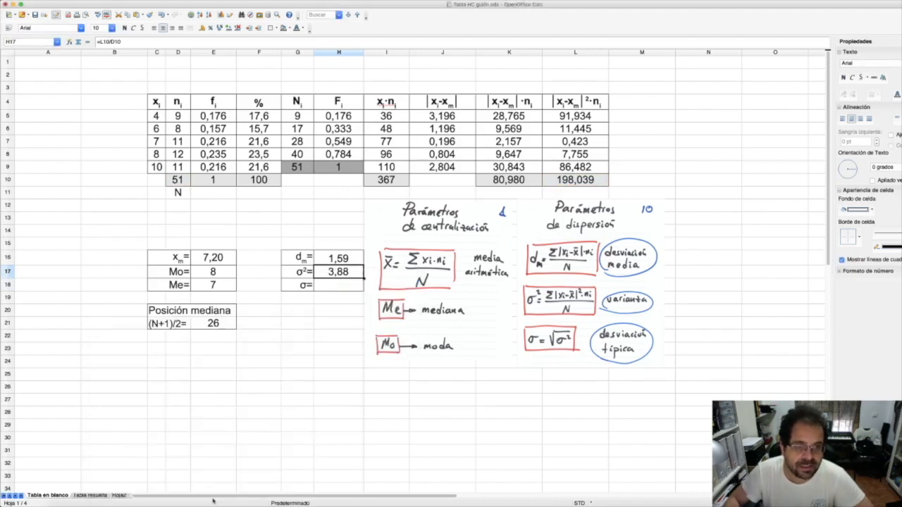
- Calculate the standard deviation in H18 as the square root of the variance with the formula =RAIZ(H17)
{"action": "left_click", "coordinate": [288, 390]}
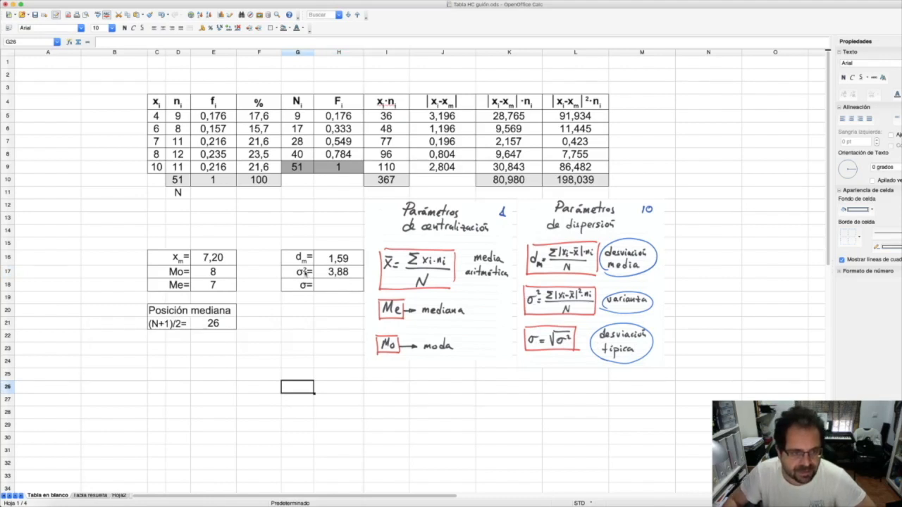
{"action": "left_click", "coordinate": [336, 286]}
{"action": "type", "text": "=raiz"}
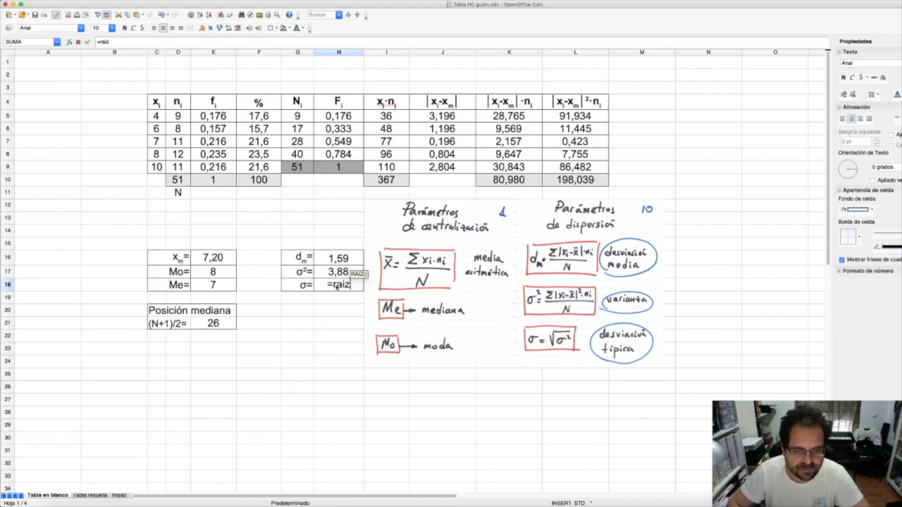
{"action": "type", "text": "("}
{"action": "left_click", "coordinate": [342, 274]}
{"action": "key", "text": "Return"}
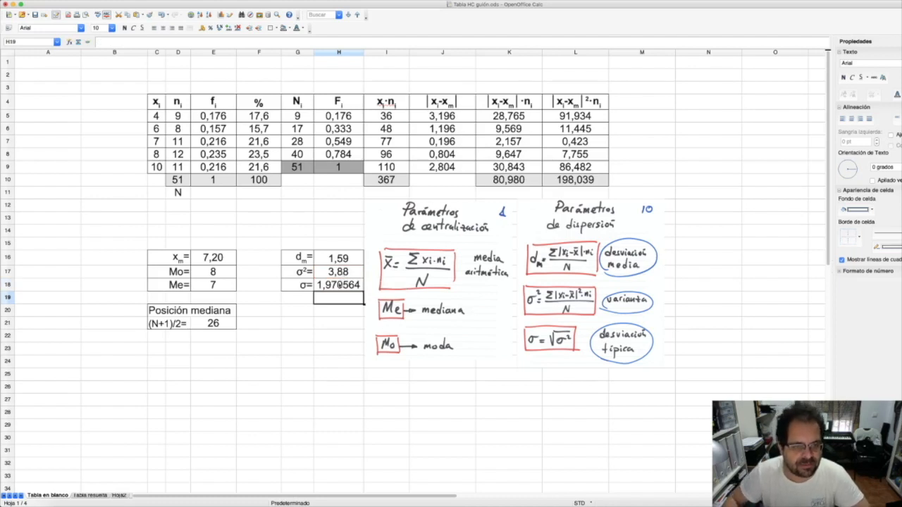
- Format the standard deviation in H18 as a number with two decimal places
{"action": "right_click", "coordinate": [340, 284]}
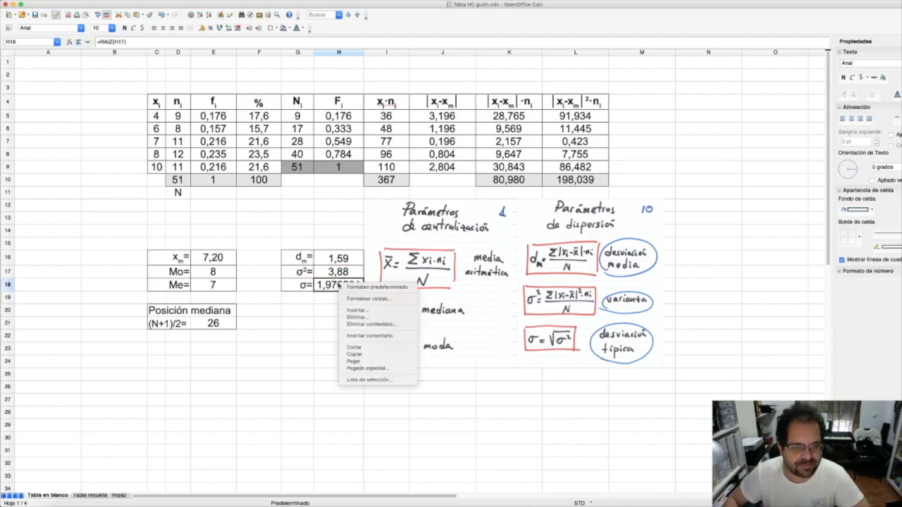
{"action": "left_click", "coordinate": [368, 299]}
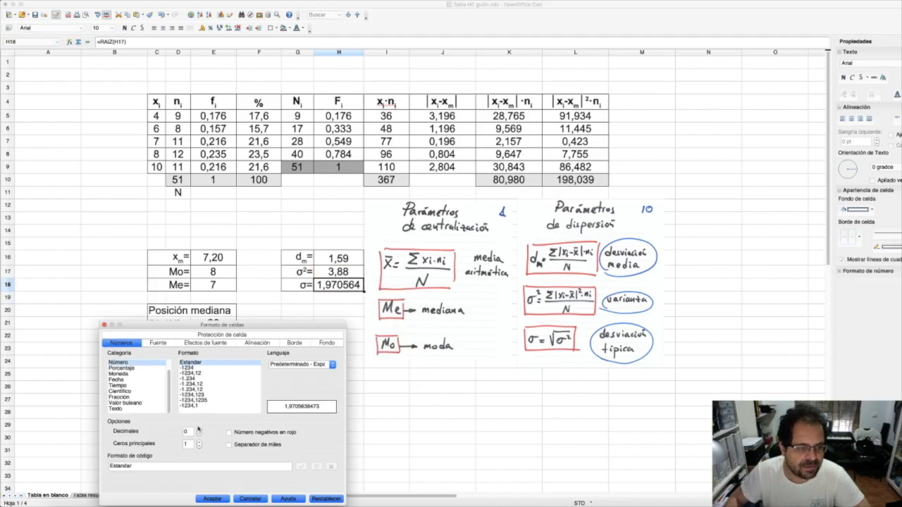
{"action": "left_click", "coordinate": [200, 429]}
{"action": "left_click", "coordinate": [200, 430]}
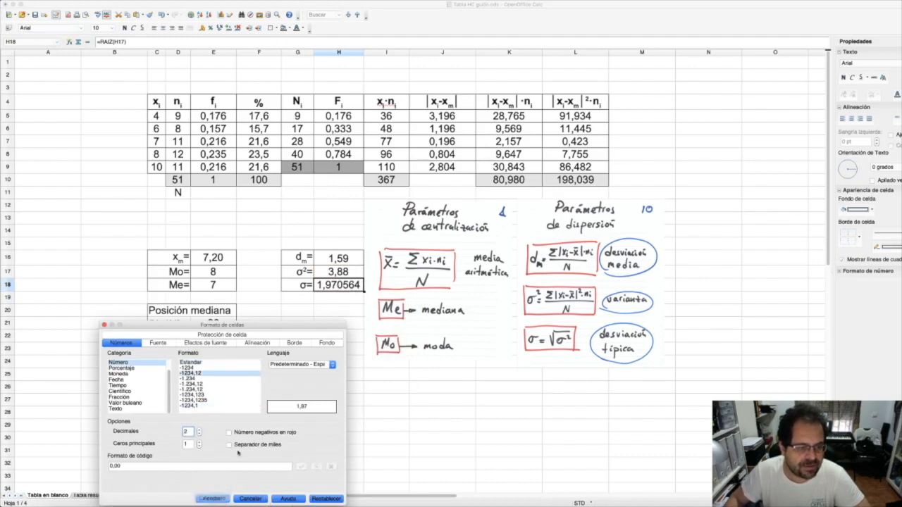
{"action": "left_click", "coordinate": [214, 499]}
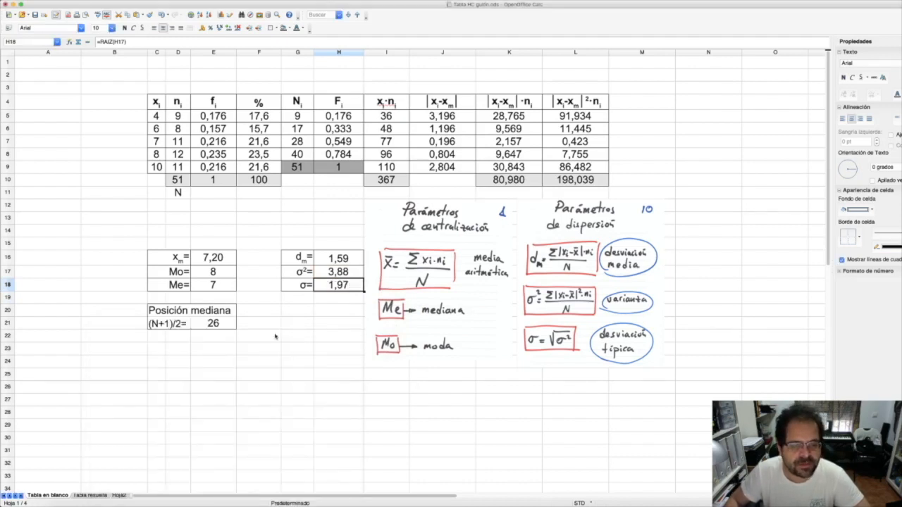
- Deselect the results and save the spreadsheet
{"action": "left_click", "coordinate": [275, 337]}
{"action": "left_click", "coordinate": [238, 387]}
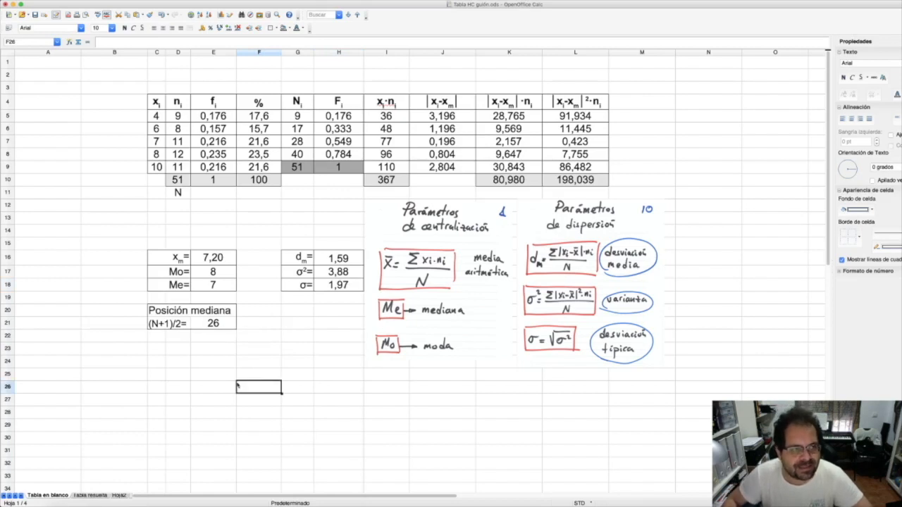
{"action": "left_click", "coordinate": [35, 15]}
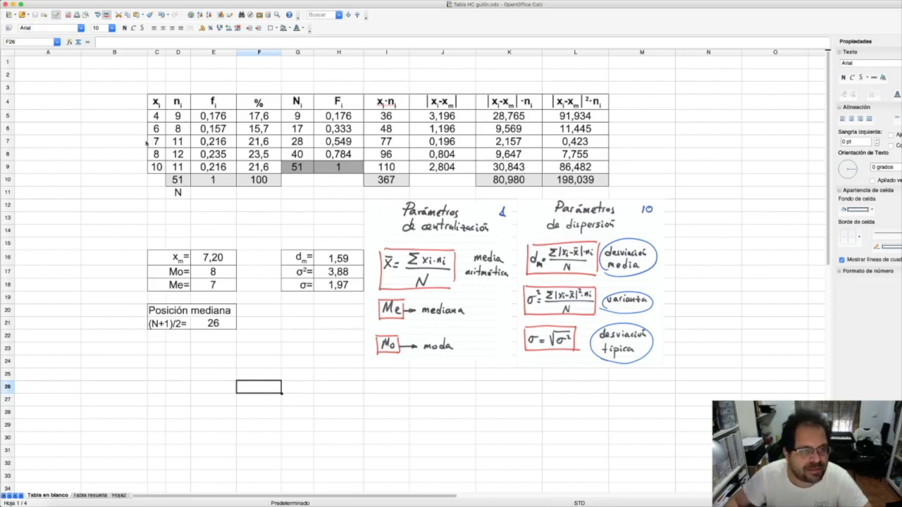
- Clear the xi and ni data in C5:D9, and check the mode, median and median position cells
{"action": "left_click_drag", "start_coordinate": [157, 117], "coordinate": [176, 165]}
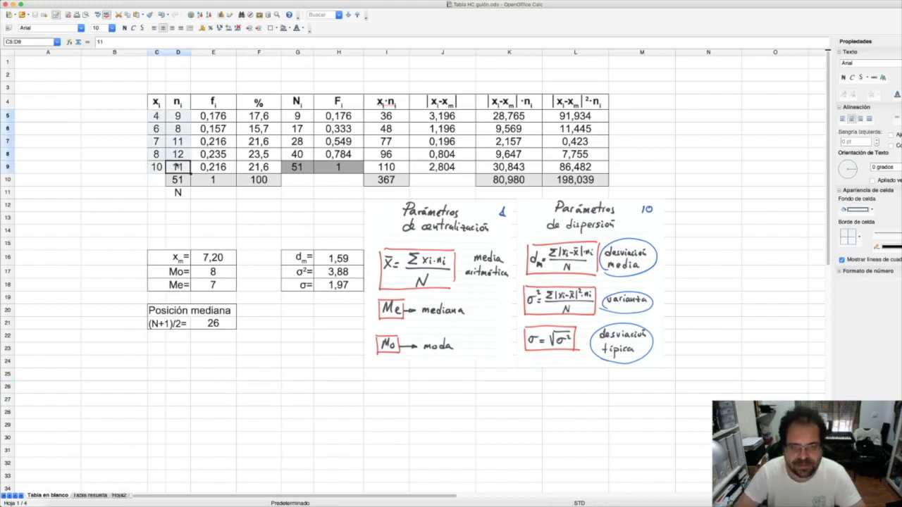
{"action": "key", "text": "BackSpace"}
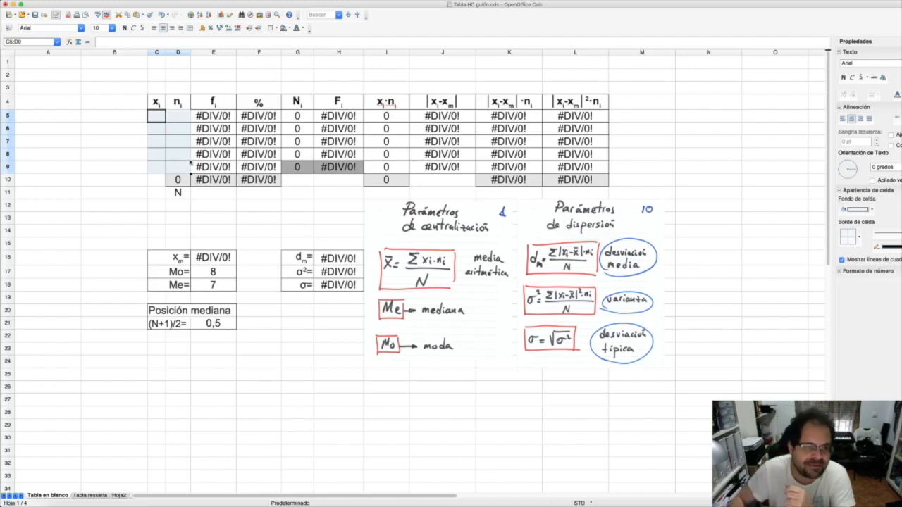
{"action": "left_click", "coordinate": [216, 274]}
{"action": "left_click", "coordinate": [219, 286]}
{"action": "left_click", "coordinate": [217, 324]}
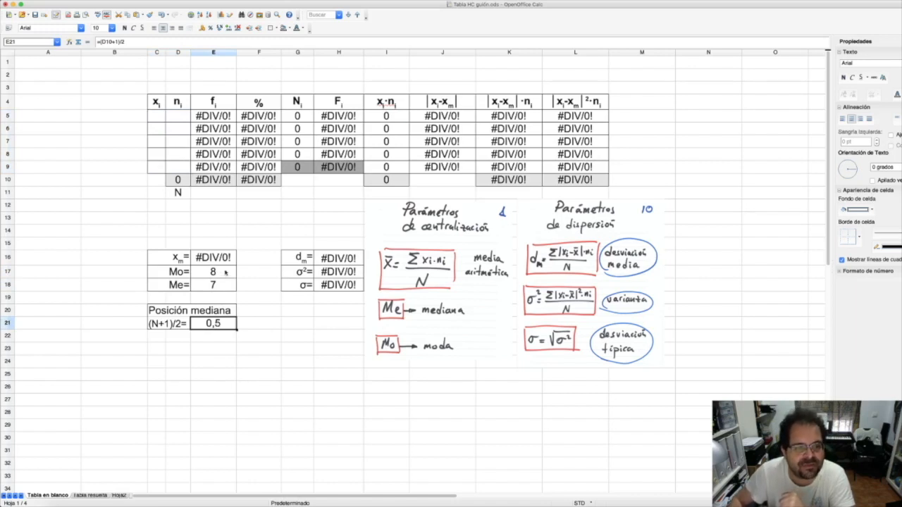
- Clear the mode, median and median position values in E17, E18 and E21
{"action": "left_click", "coordinate": [225, 272]}
{"action": "key", "text": "BackSpace"}
{"action": "left_click", "coordinate": [222, 285]}
{"action": "key", "text": "BackSpace"}
{"action": "left_click", "coordinate": [227, 326]}
{"action": "key", "text": "BackSpace"}
{"action": "left_click", "coordinate": [232, 363]}
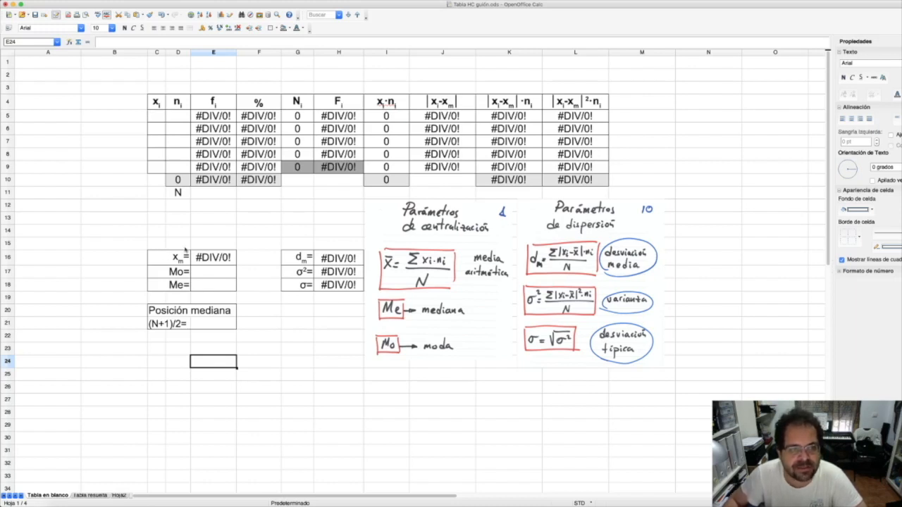
- Enter the new xi values 24, 34, 37, 45 and 60 in C5:C9
{"action": "left_click", "coordinate": [155, 115]}
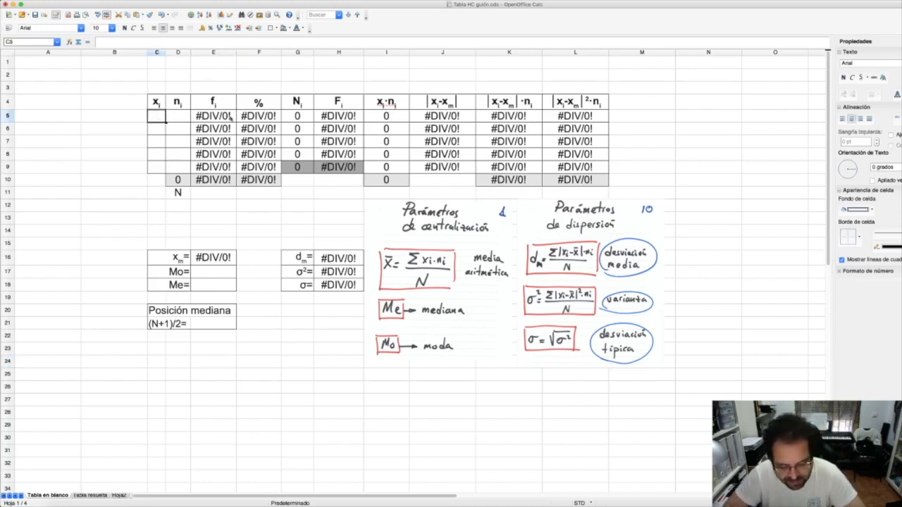
{"action": "type", "text": "24"}
{"action": "key", "text": "Return"}
{"action": "type", "text": "34"}
{"action": "key", "text": "Return"}
{"action": "type", "text": "37"}
{"action": "key", "text": "Return"}
{"action": "type", "text": "45"}
{"action": "key", "text": "Return"}
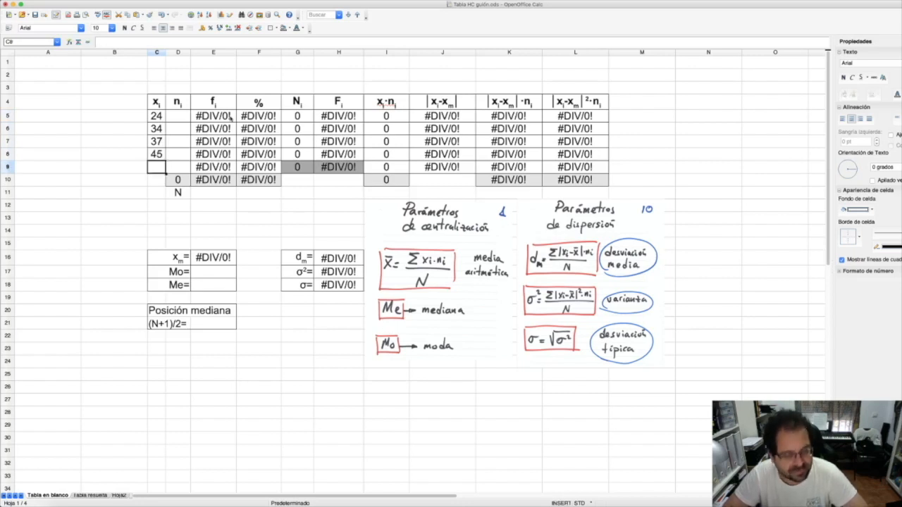
{"action": "type", "text": "60"}
{"action": "key", "text": "Return"}
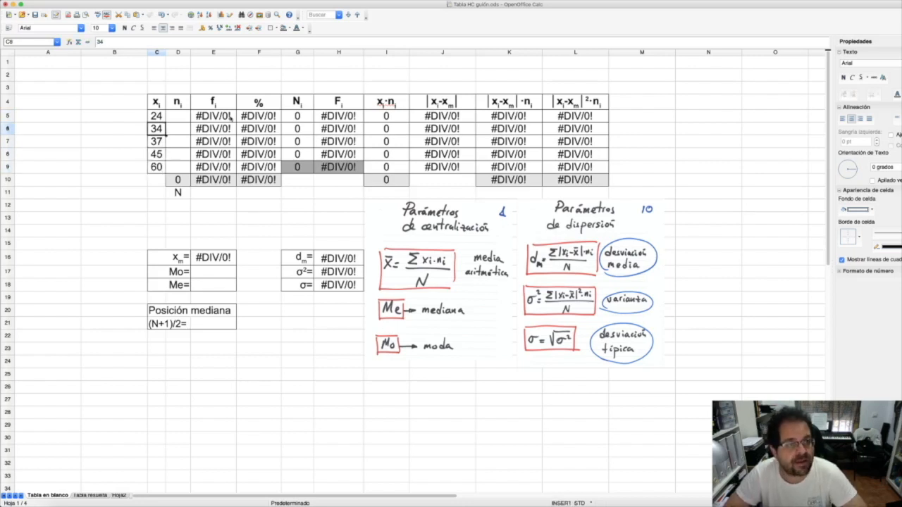
- Enter the new ni frequencies 20, 30, 80, 90 and 60 in D5:D9
{"action": "type", "text": "2"}
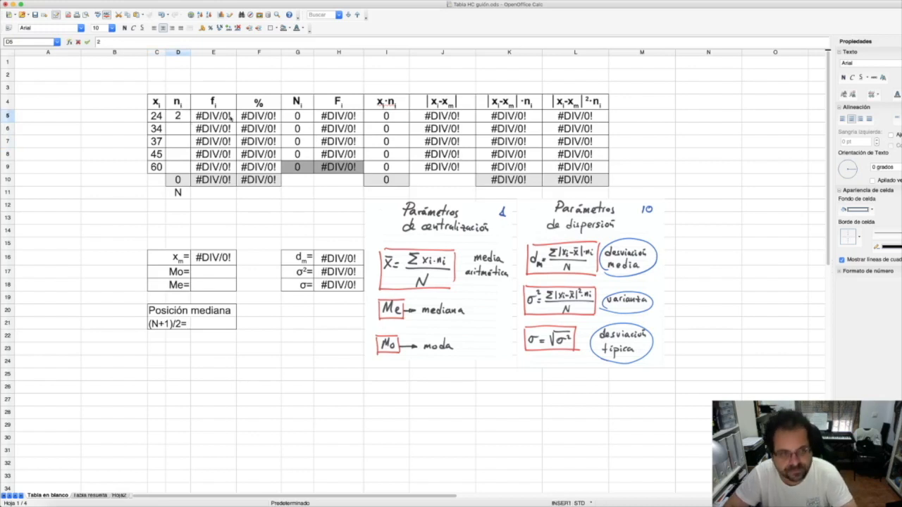
{"action": "type", "text": "0"}
{"action": "key", "text": "Return"}
{"action": "type", "text": "3"}
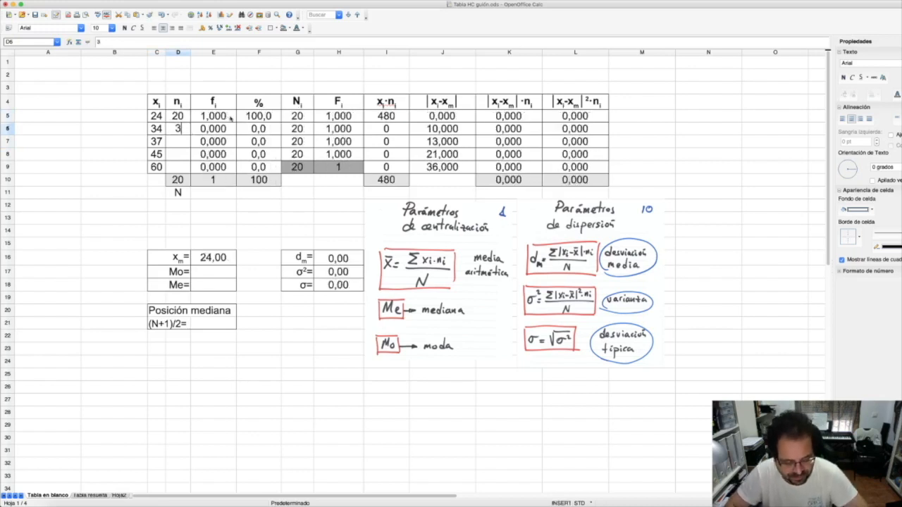
{"action": "type", "text": "0"}
{"action": "key", "text": "Return"}
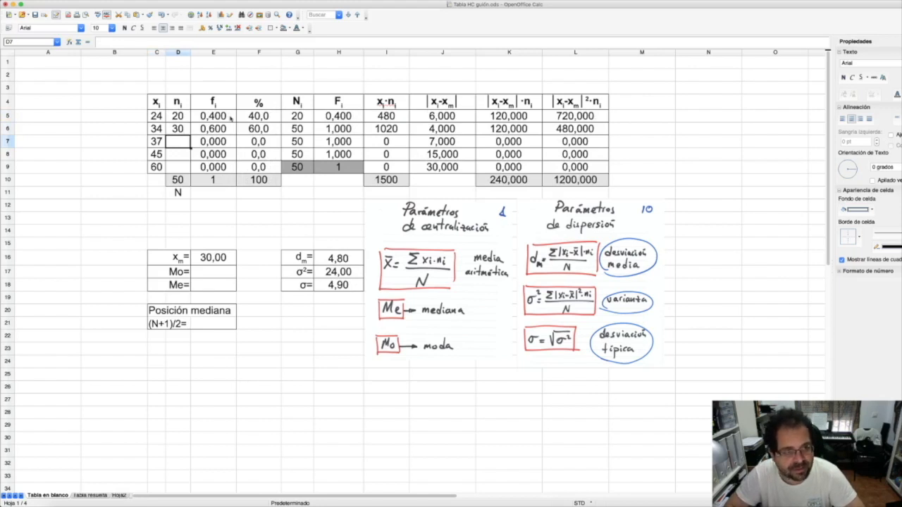
{"action": "type", "text": "80"}
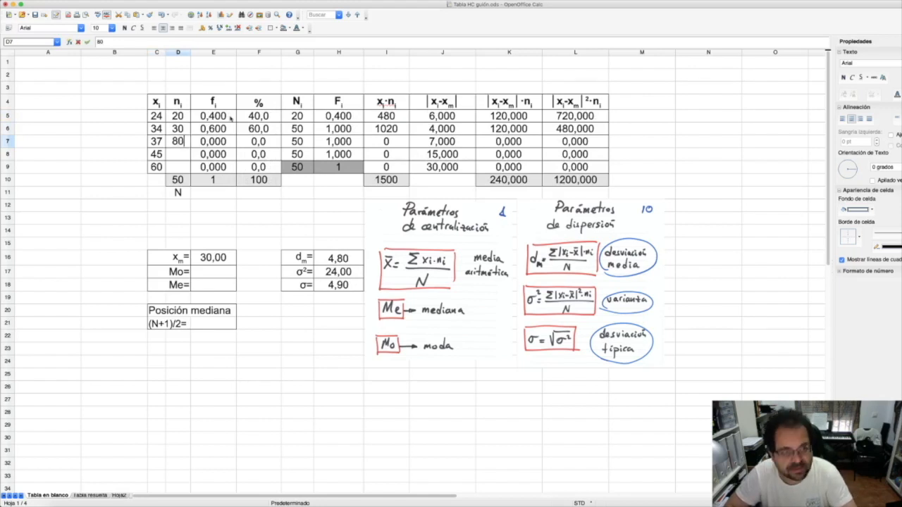
{"action": "key", "text": "Return"}
{"action": "type", "text": "90"}
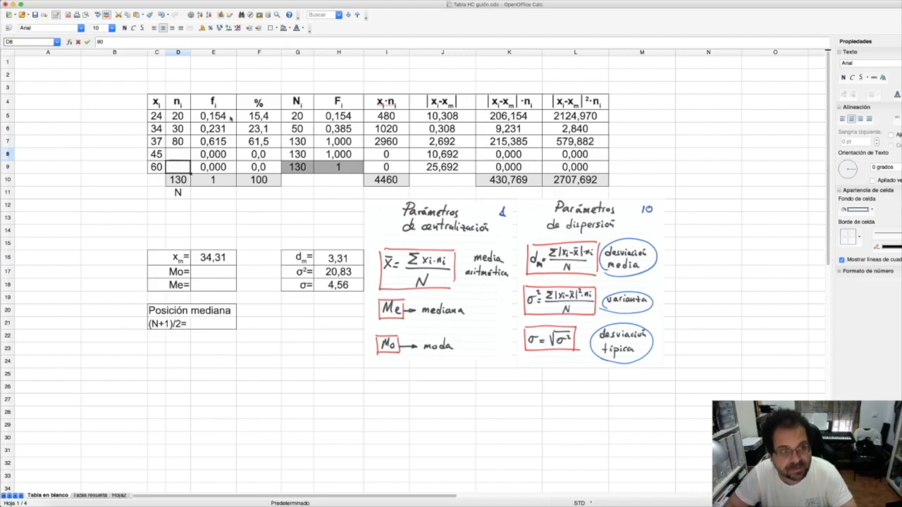
{"action": "key", "text": "Return"}
{"action": "type", "text": "60"}
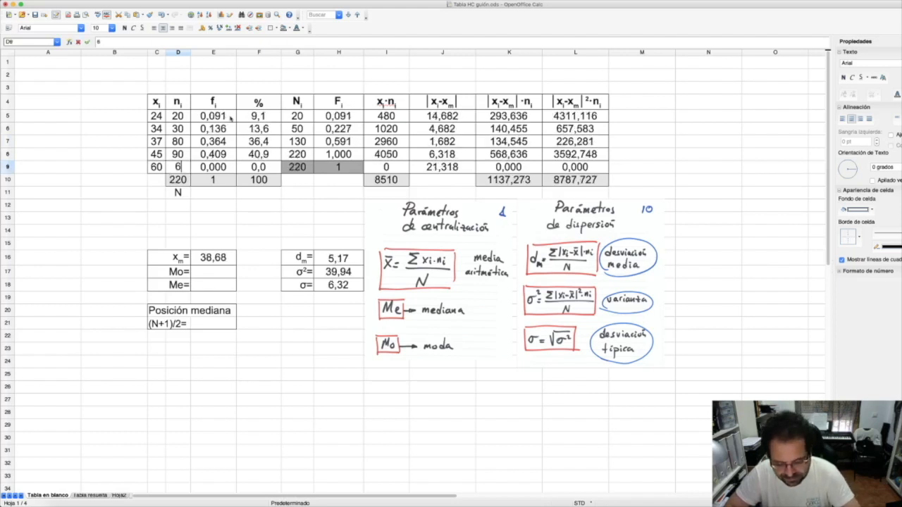
{"action": "key", "text": "Return"}
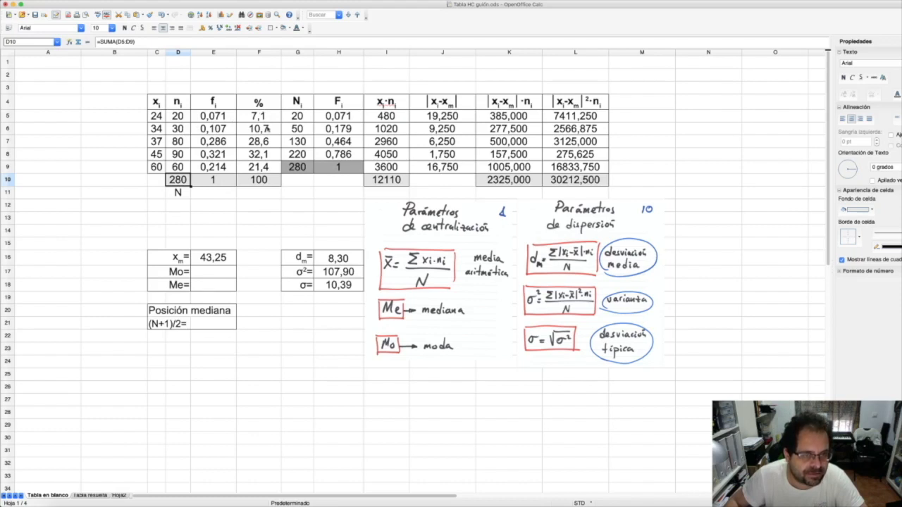
- Check the cumulative totals in G9 and H9, and calculate the median position in E21 with the formula =(D10+1)/2
{"action": "left_click", "coordinate": [297, 168]}
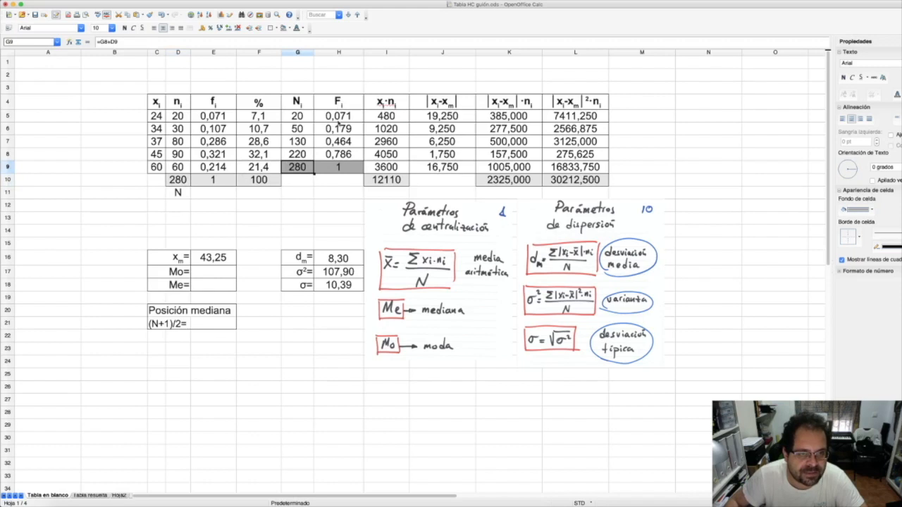
{"action": "left_click", "coordinate": [346, 170]}
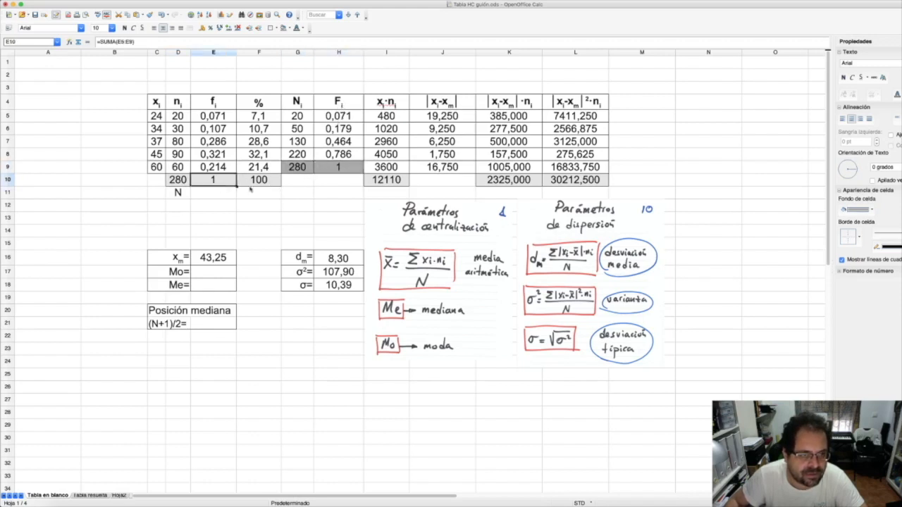
{"action": "left_click", "coordinate": [213, 274]}
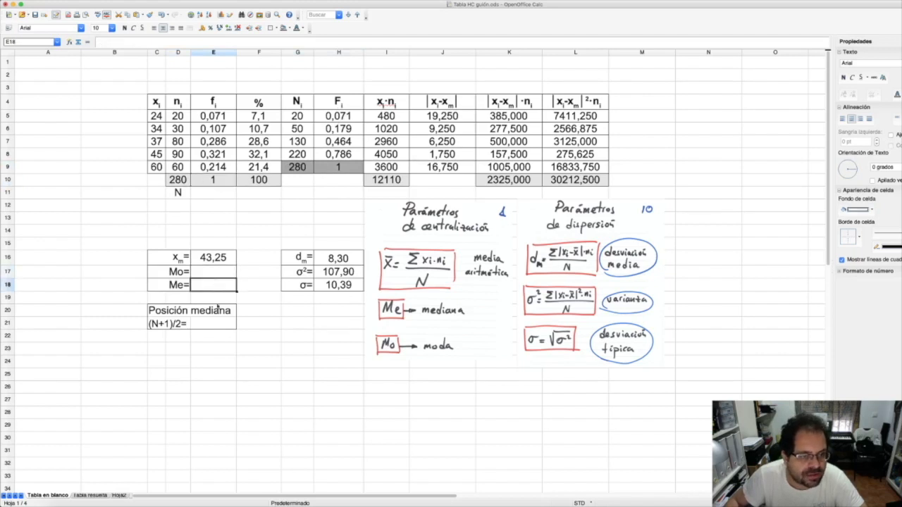
{"action": "left_click", "coordinate": [212, 325]}
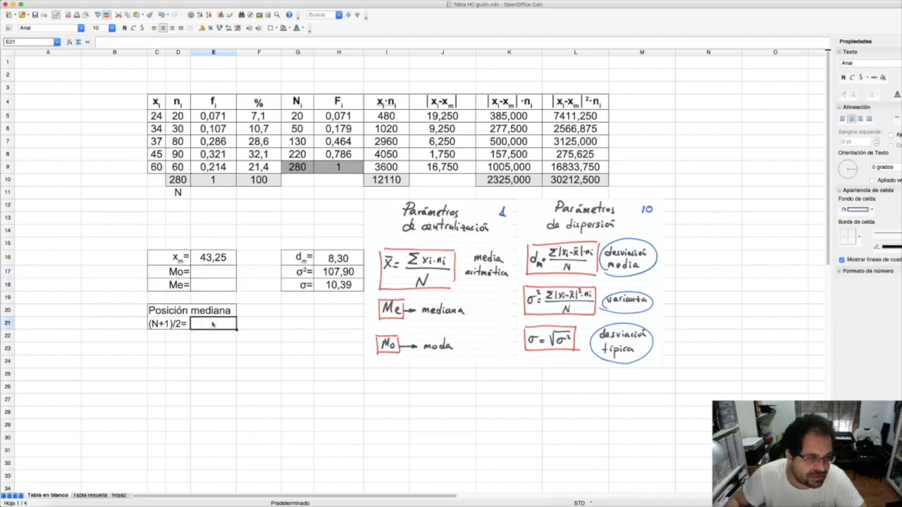
{"action": "type", "text": "="}
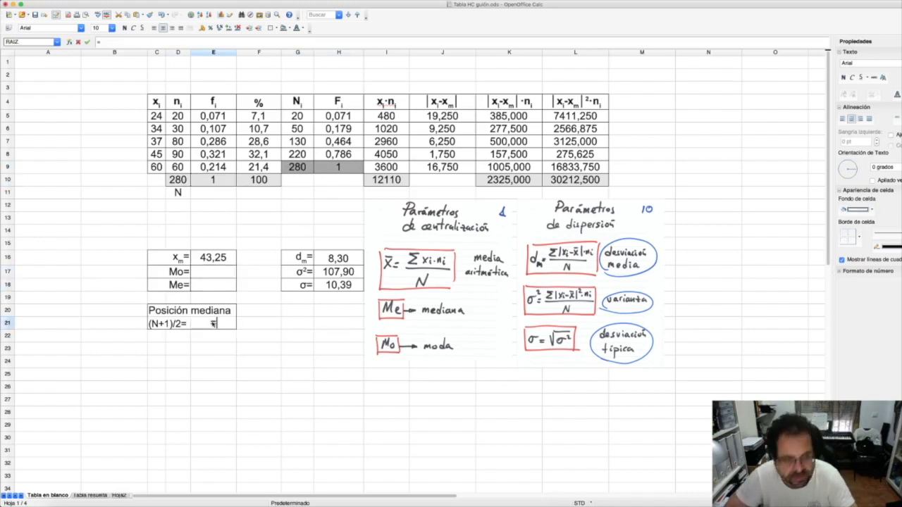
{"action": "type", "text": "("}
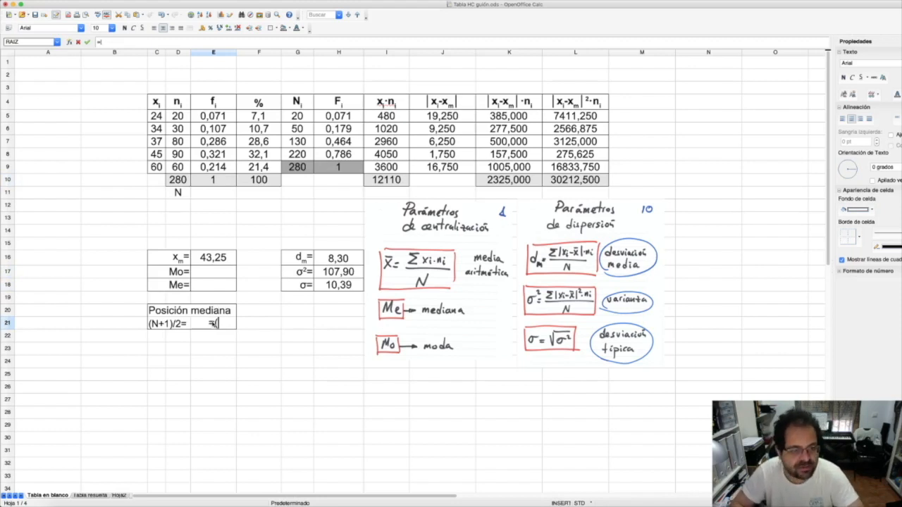
{"action": "left_click", "coordinate": [178, 180]}
{"action": "type", "text": "+1)/"}
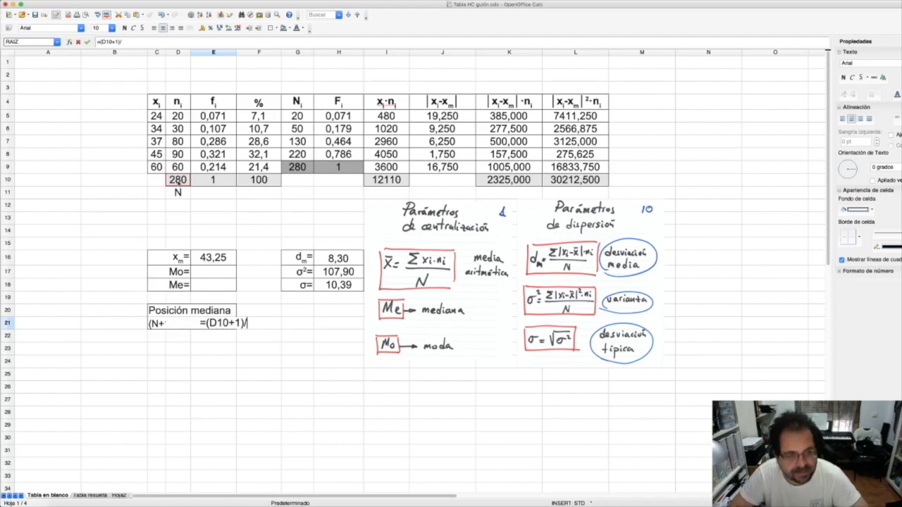
{"action": "type", "text": "2"}
{"action": "key", "text": "Return"}
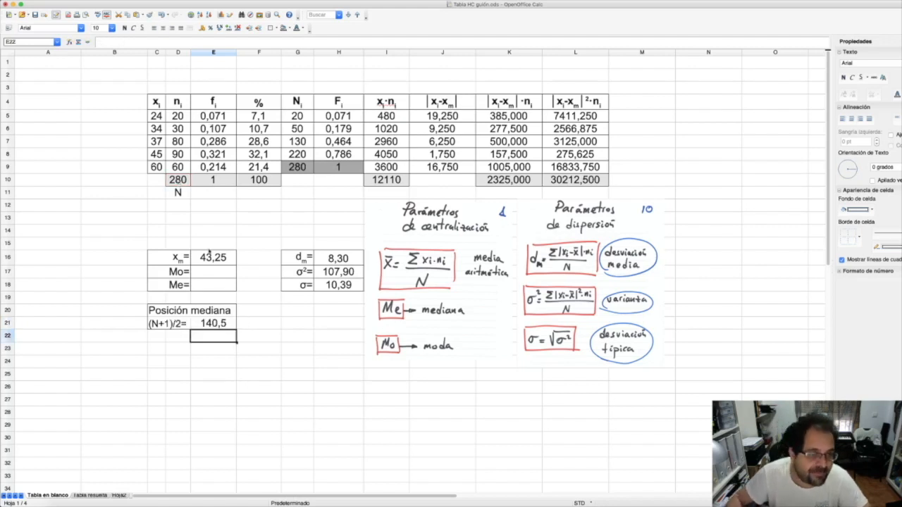
- Review the median position formula in E21, and change the last ni frequency in D9 to 61
{"action": "left_click", "coordinate": [211, 286]}
{"action": "left_click", "coordinate": [216, 324]}
{"action": "double_click", "coordinate": [220, 324]}
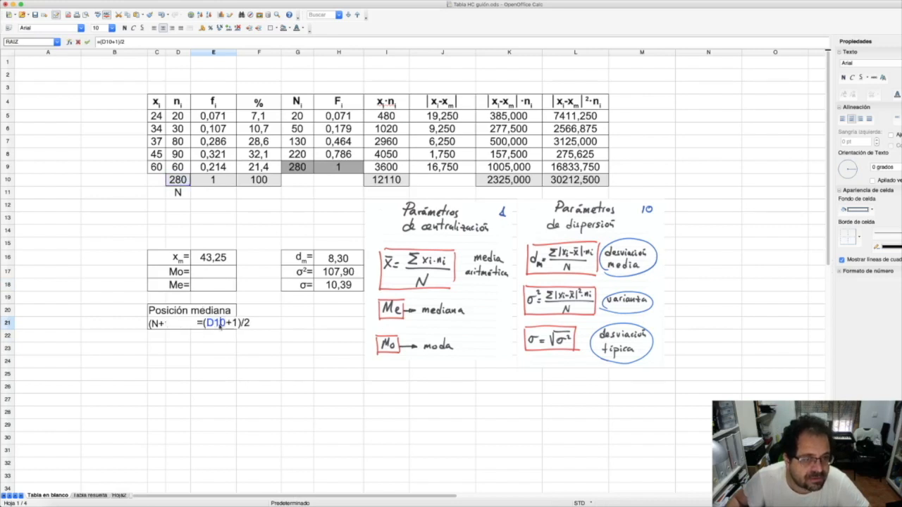
{"action": "key", "text": "Return"}
{"action": "left_click", "coordinate": [185, 180]}
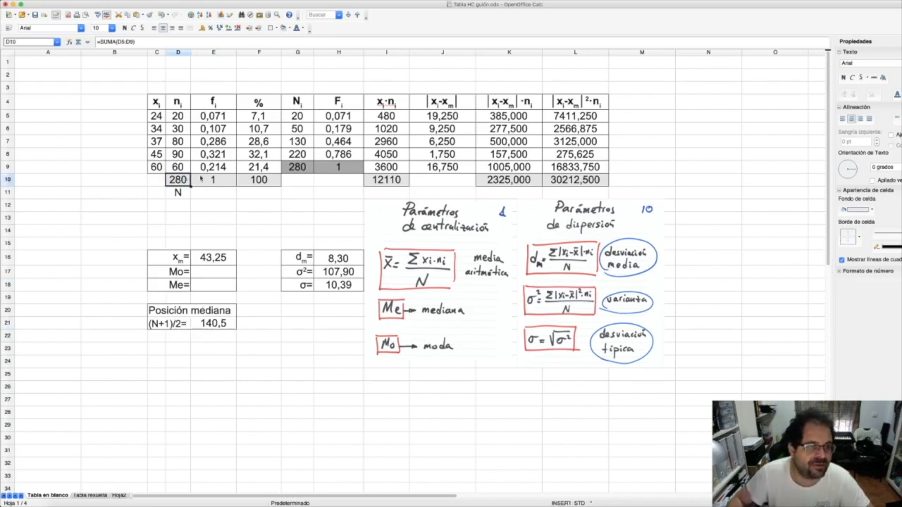
{"action": "left_click", "coordinate": [186, 168]}
{"action": "double_click", "coordinate": [187, 167]}
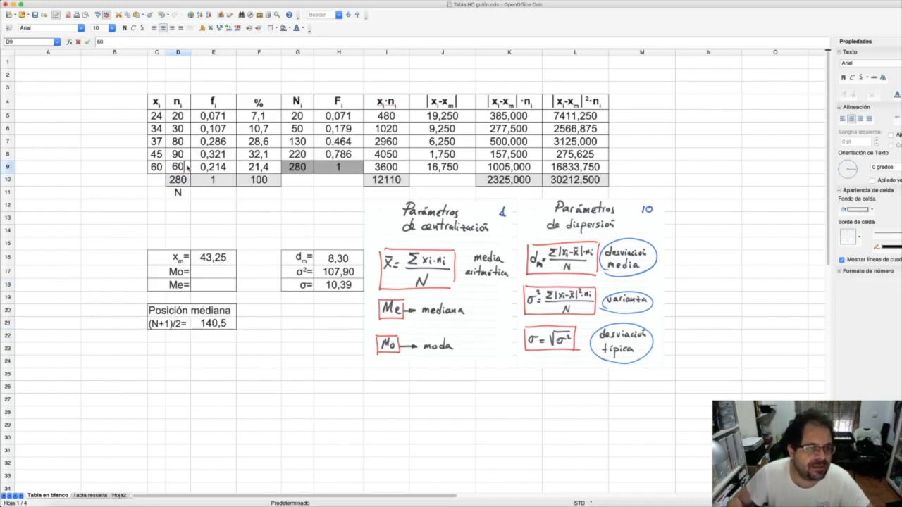
{"action": "key", "text": "BackSpace"}
{"action": "type", "text": "1"}
{"action": "key", "text": "Return"}
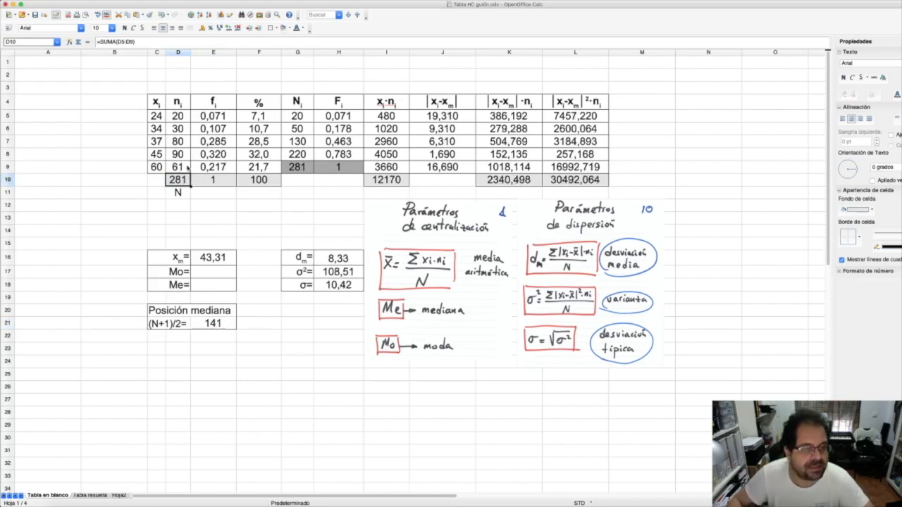
- Enter 45, the xi value with the highest frequency, as the mode in E17, and open the Tabla resuelta sheet
{"action": "left_click", "coordinate": [212, 325]}
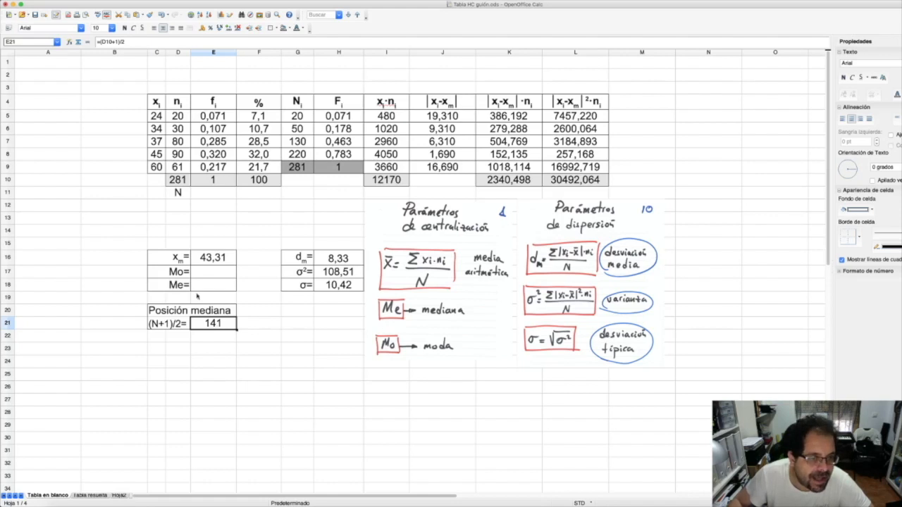
{"action": "left_click", "coordinate": [222, 285]}
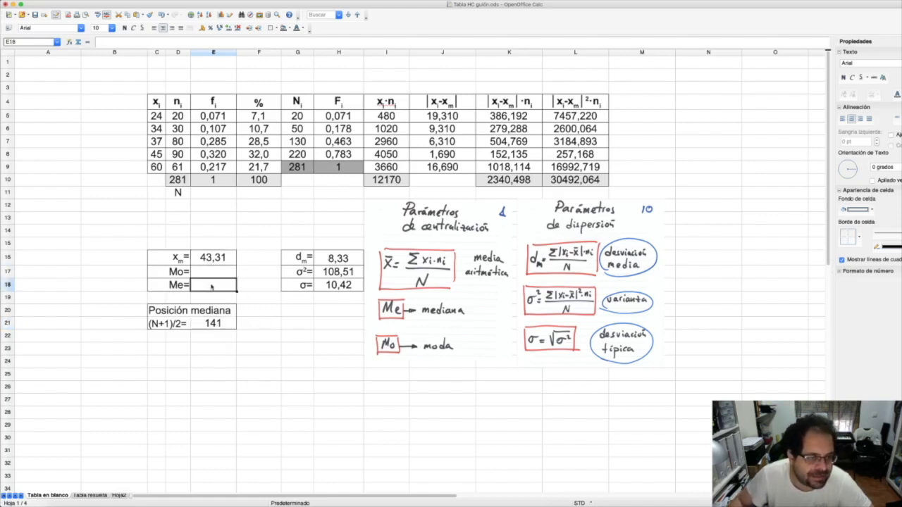
{"action": "left_click", "coordinate": [212, 277]}
{"action": "left_click_drag", "start_coordinate": [177, 120], "coordinate": [177, 166]}
{"action": "left_click", "coordinate": [179, 157]}
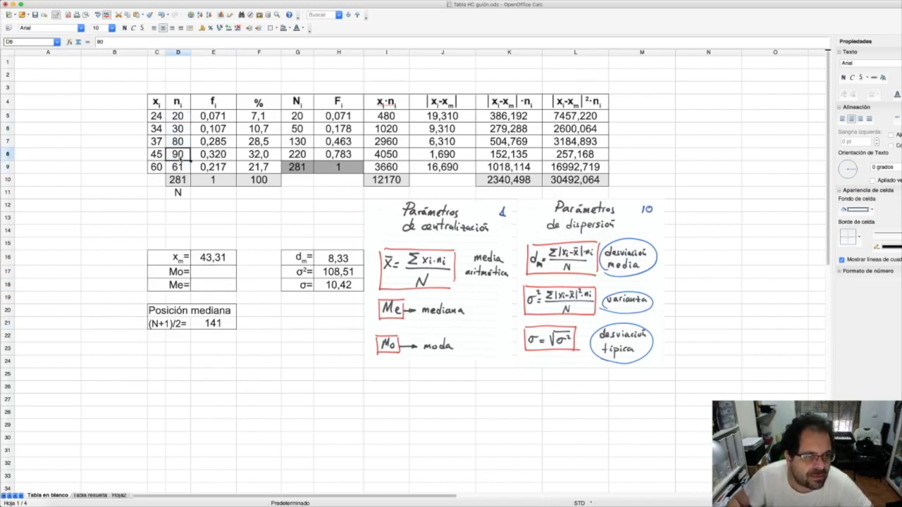
{"action": "left_click", "coordinate": [218, 276]}
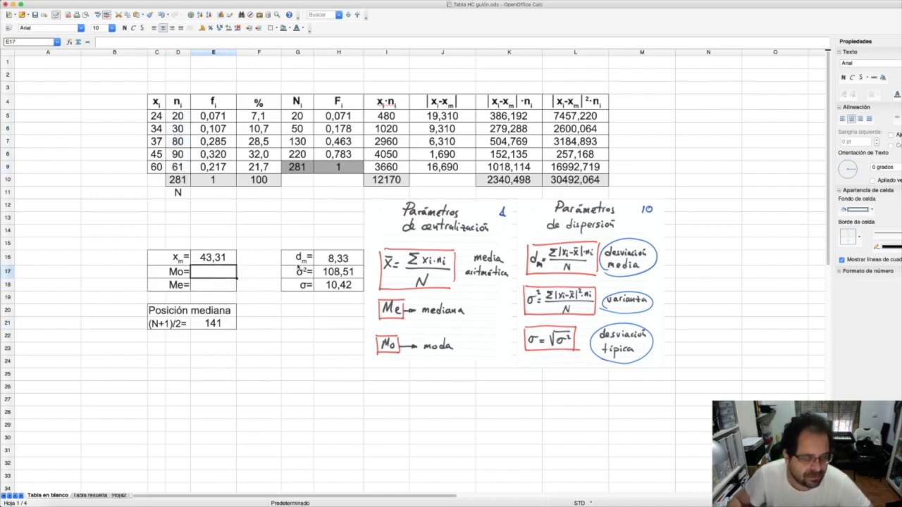
{"action": "type", "text": "45"}
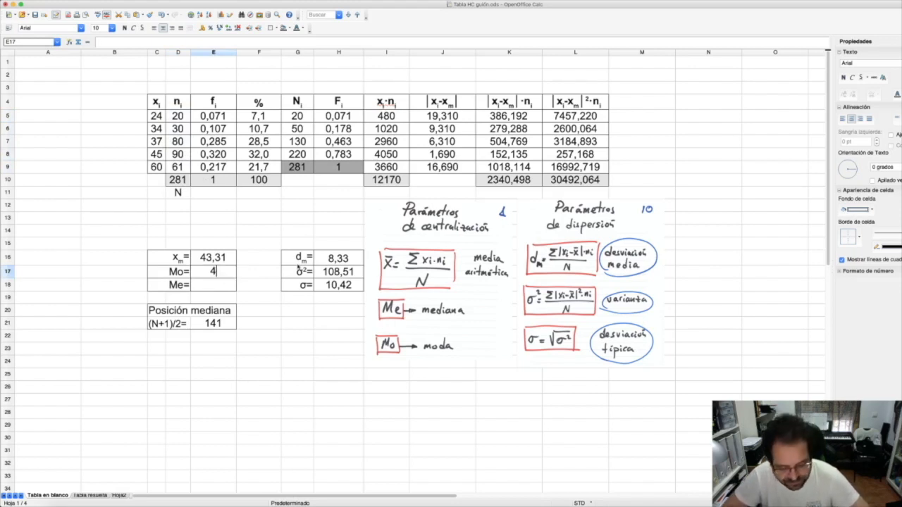
{"action": "key", "text": "Return"}
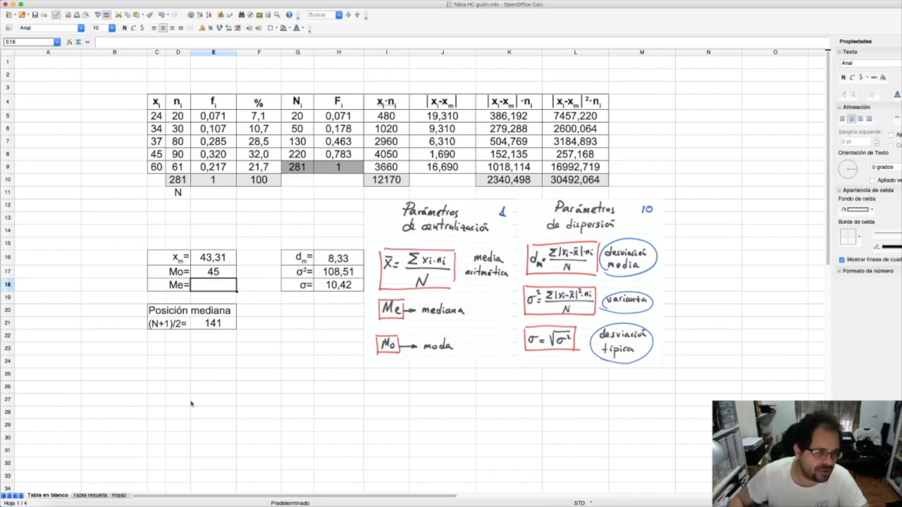
{"action": "left_click", "coordinate": [90, 496]}
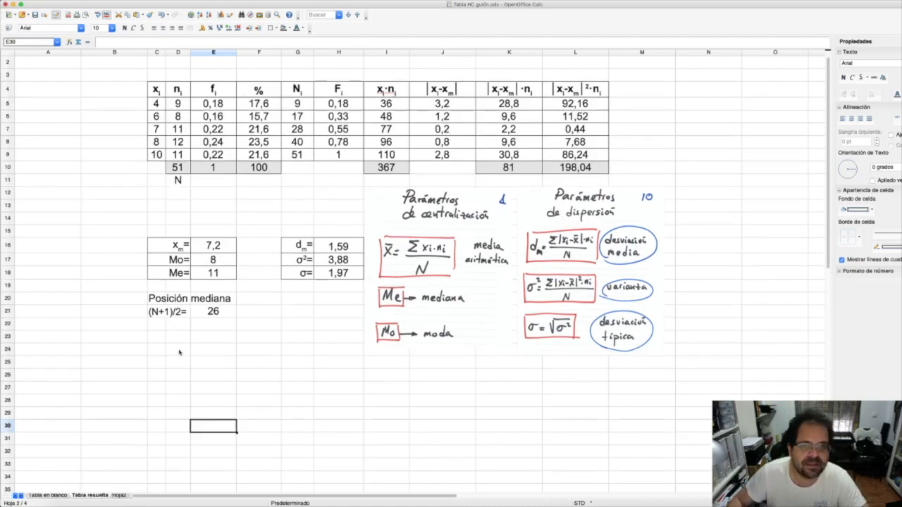